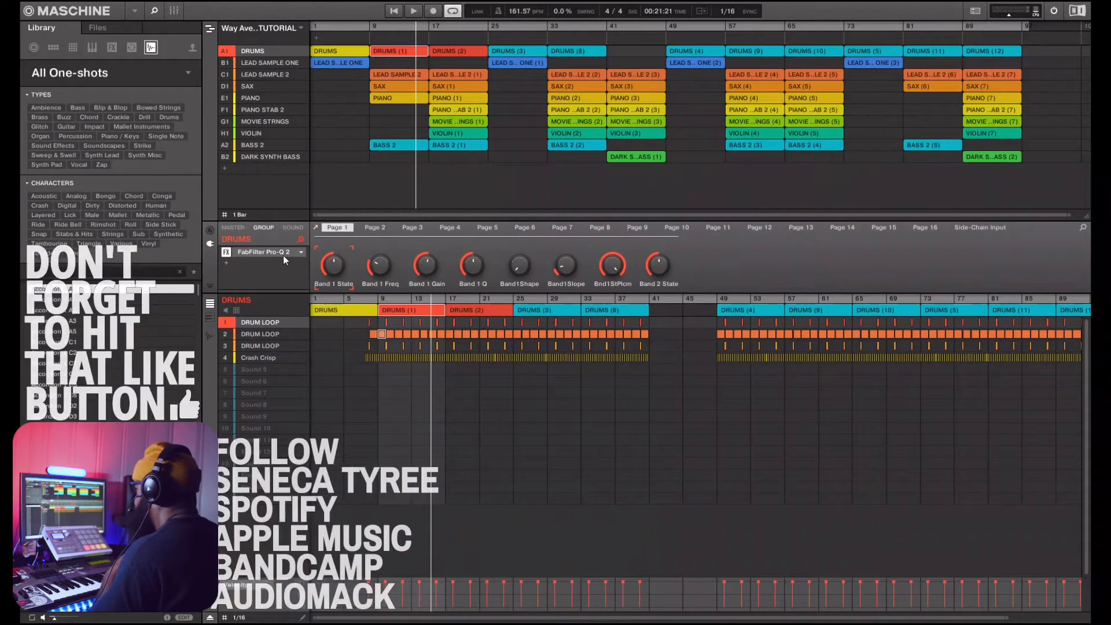
View the FabFilter Pro-Q 2 curve on the DRUMS group and close the plug-in window.
left_click(316, 227)
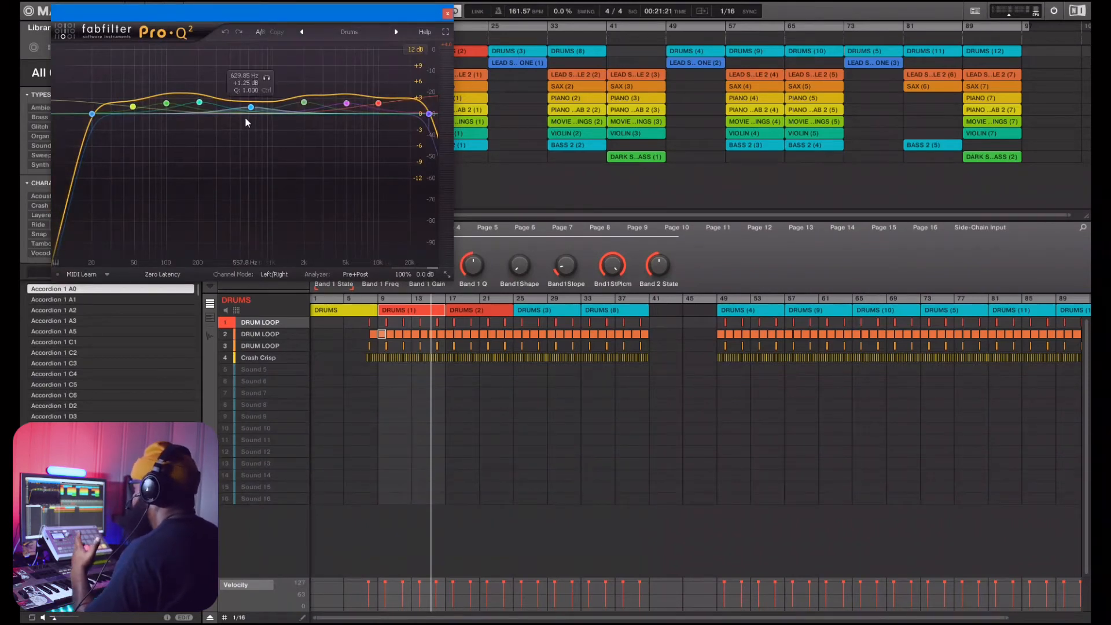
left_click(447, 12)
Audition the three DRUM LOOP sounds and the Crash Crisp sound in the DRUMS group.
left_click(261, 334)
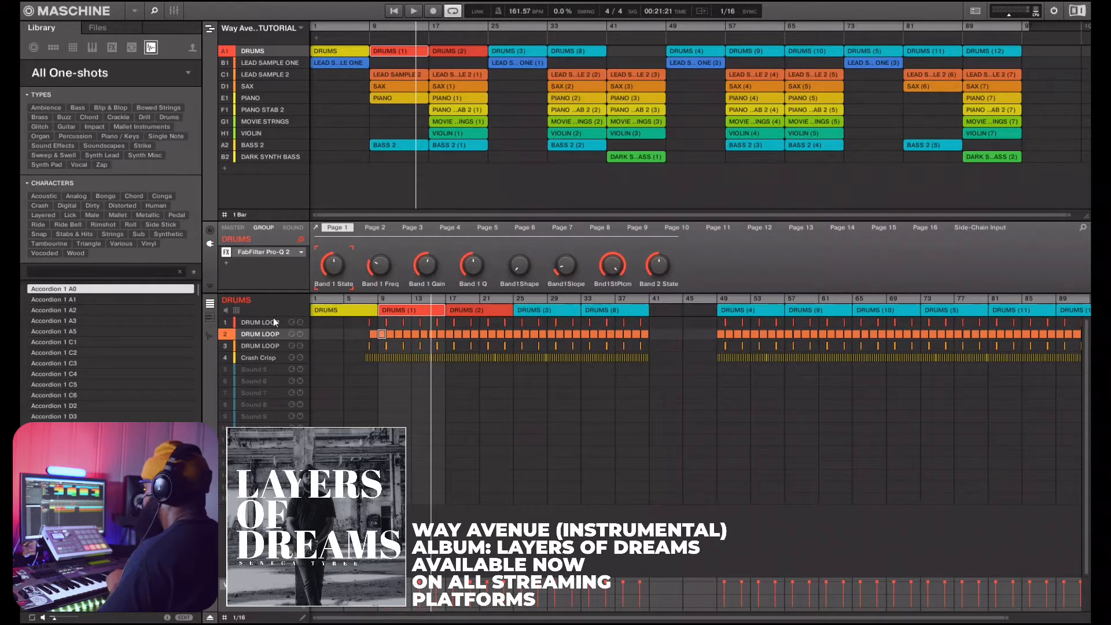
left_click(269, 323)
left_click(269, 324)
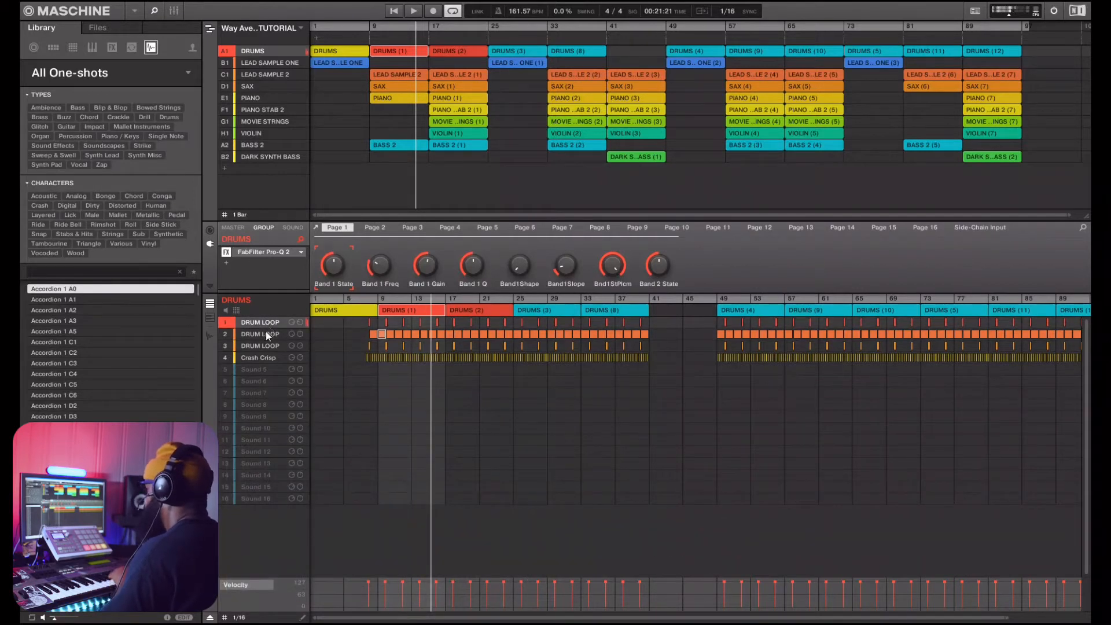
left_click(266, 335)
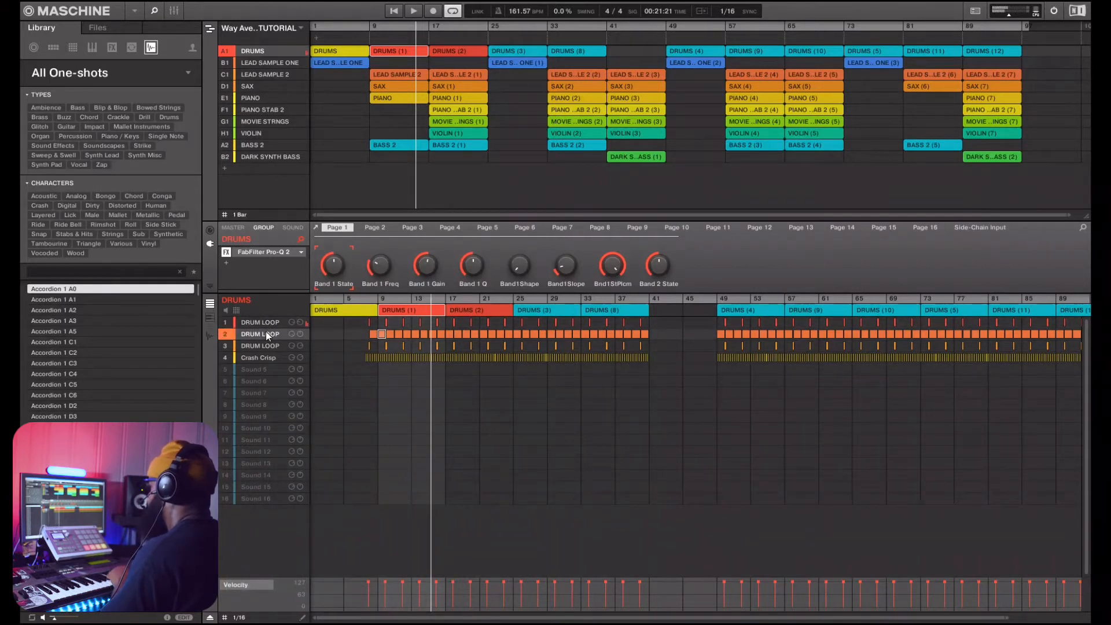
left_click(265, 345)
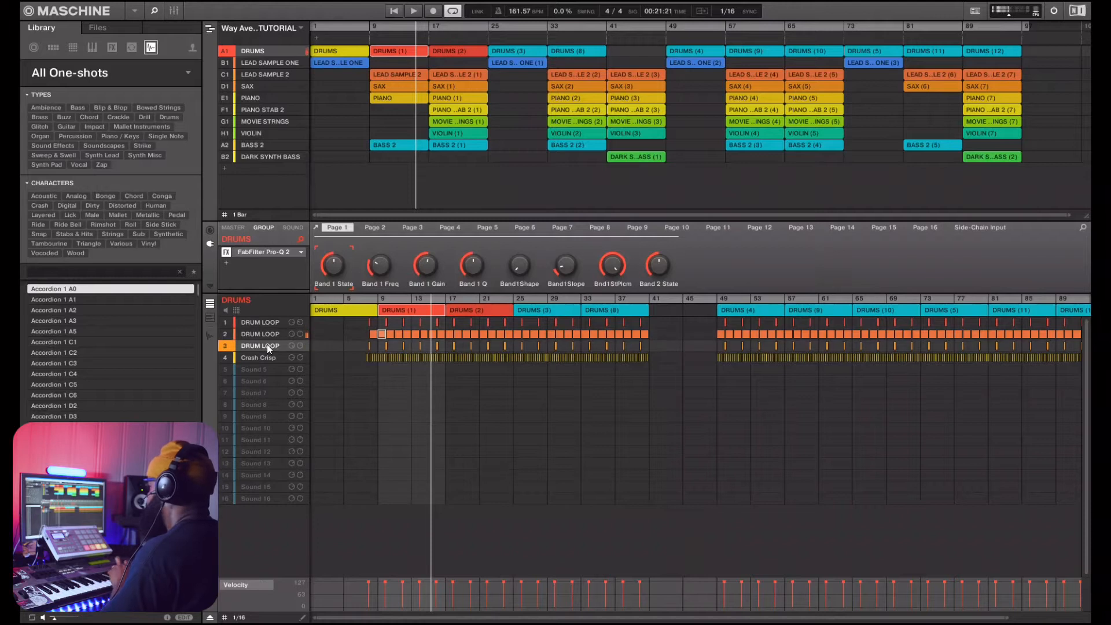
left_click(266, 357)
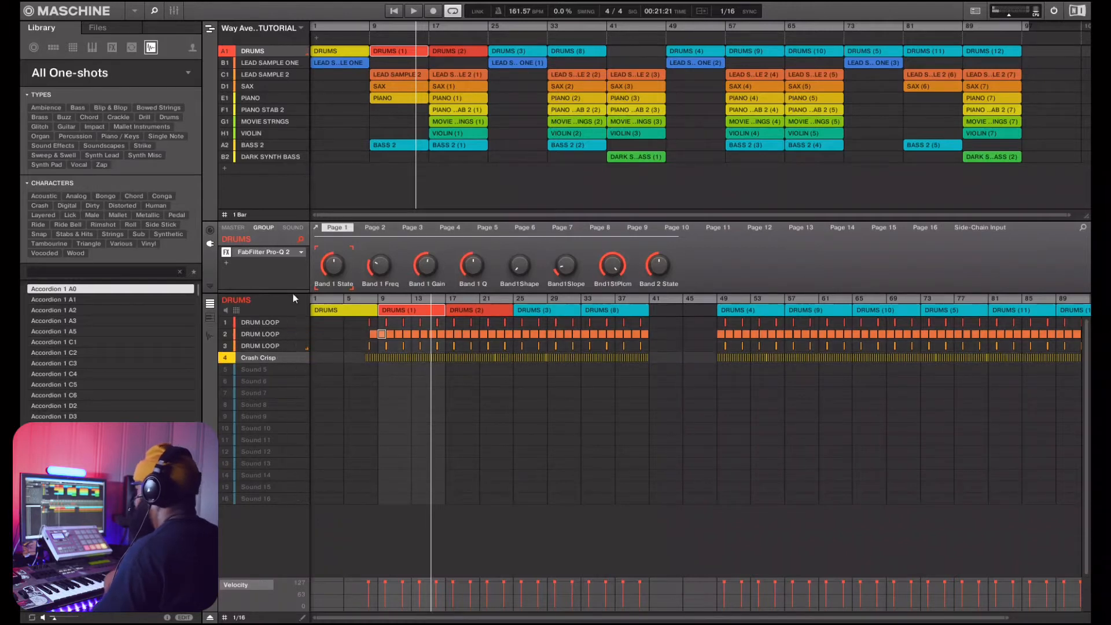
Inspect the Drum Lab instrument and the FabFilter Pro-Q 2 curve on the Crash Crisp sound, closing each plug-in window.
left_click(294, 228)
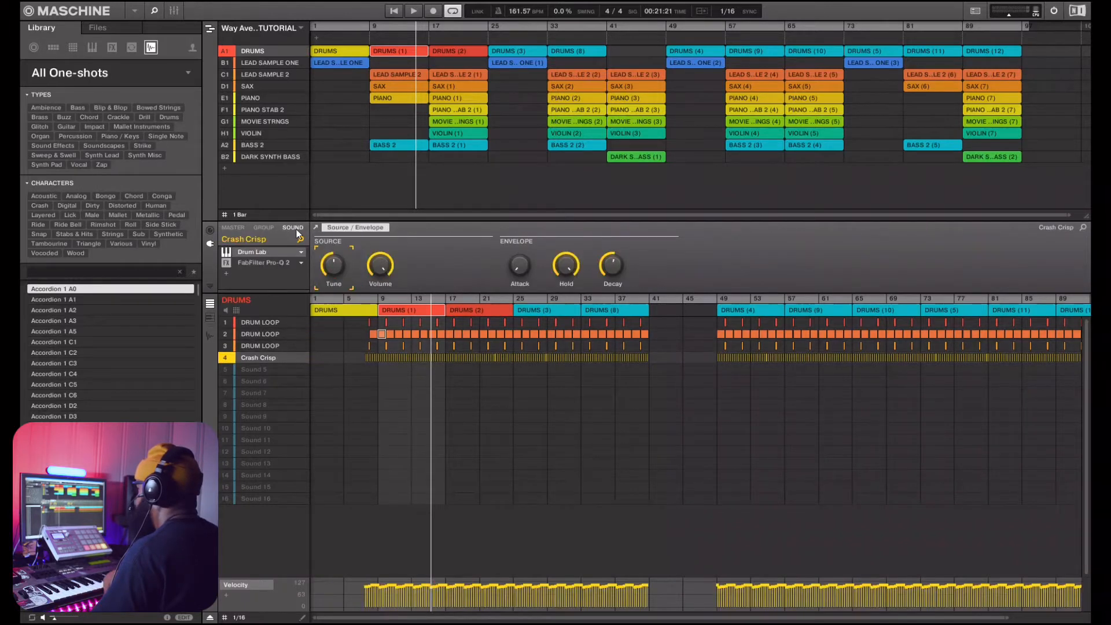
left_click(316, 228)
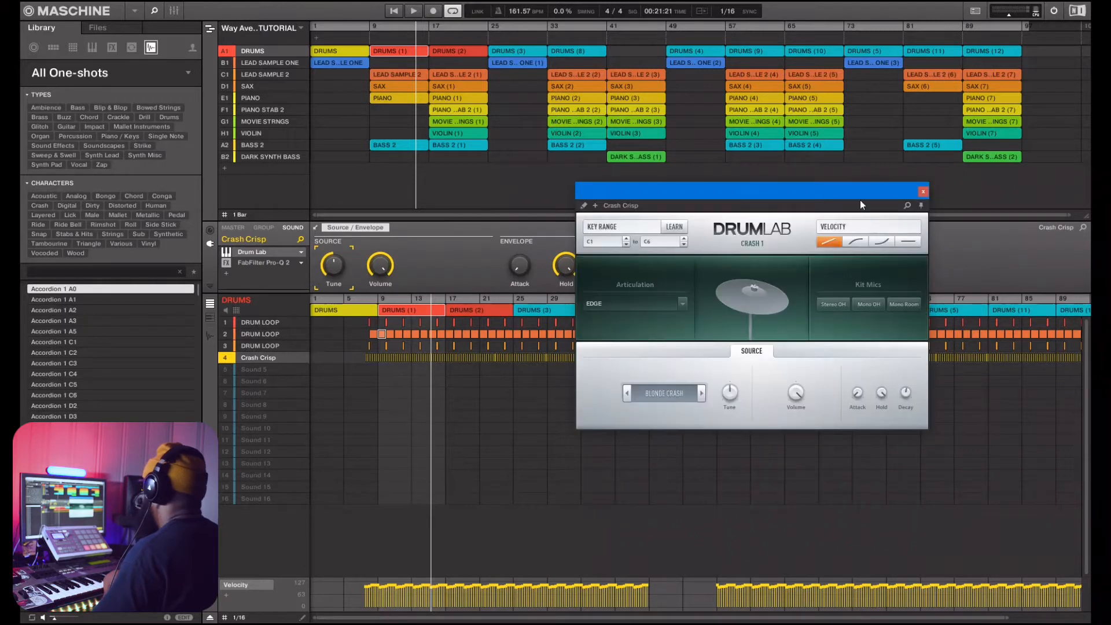
left_click(922, 191)
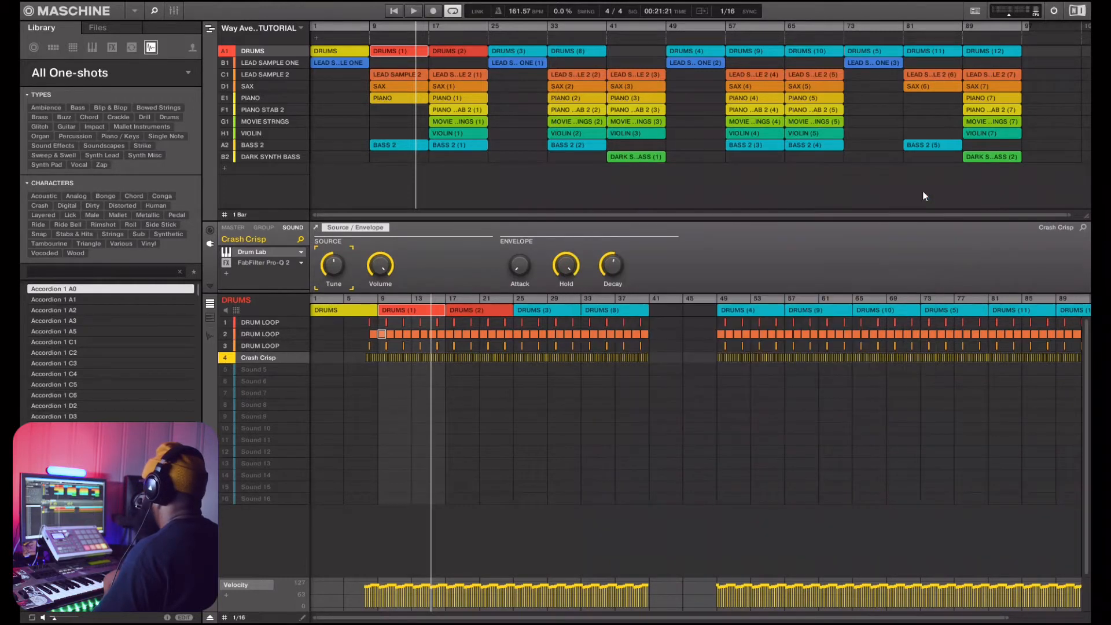
left_click(269, 263)
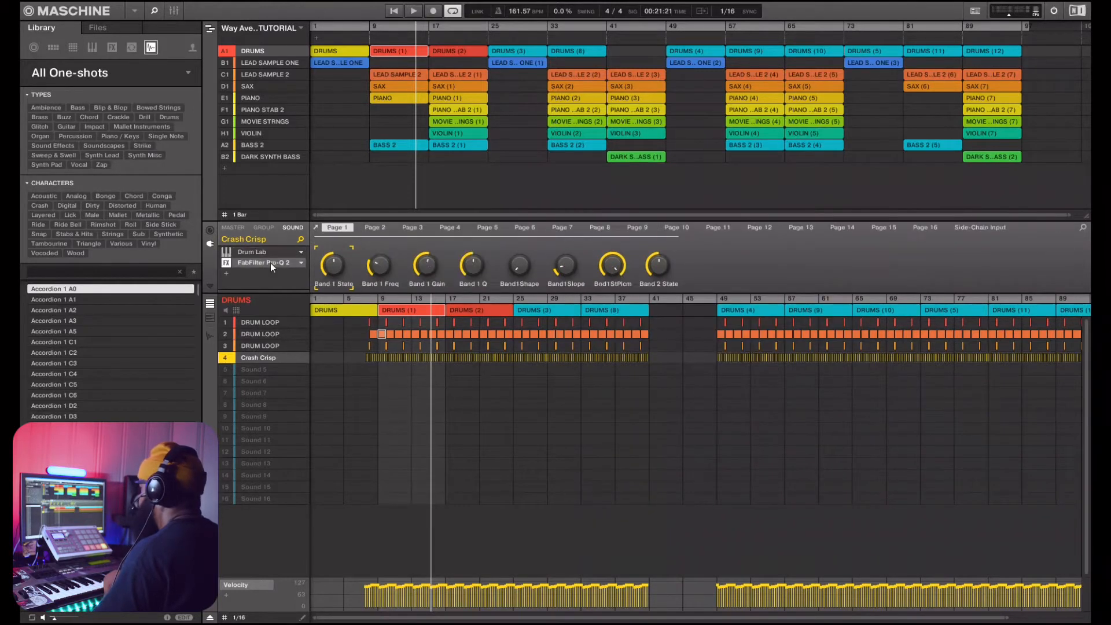
left_click(313, 228)
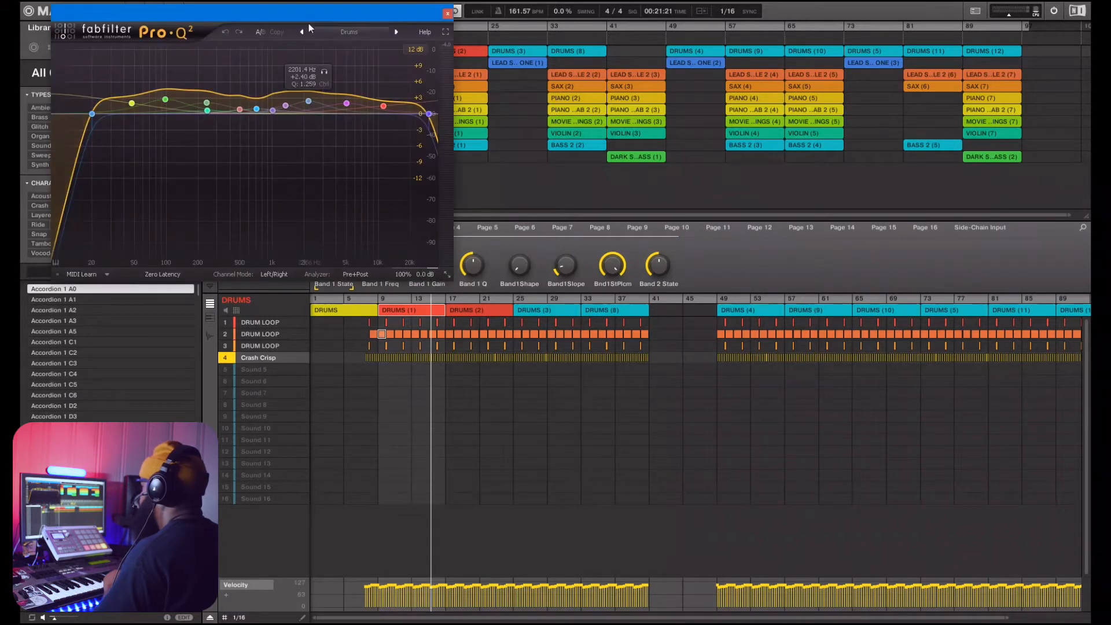
left_click_drag(325, 13, 713, 82)
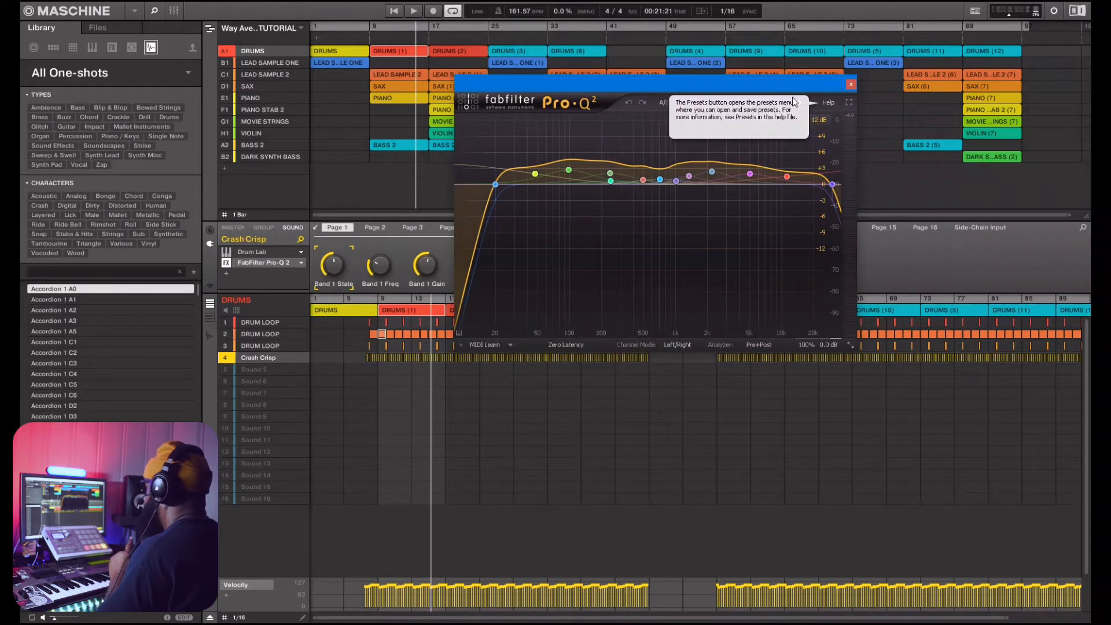
left_click(850, 85)
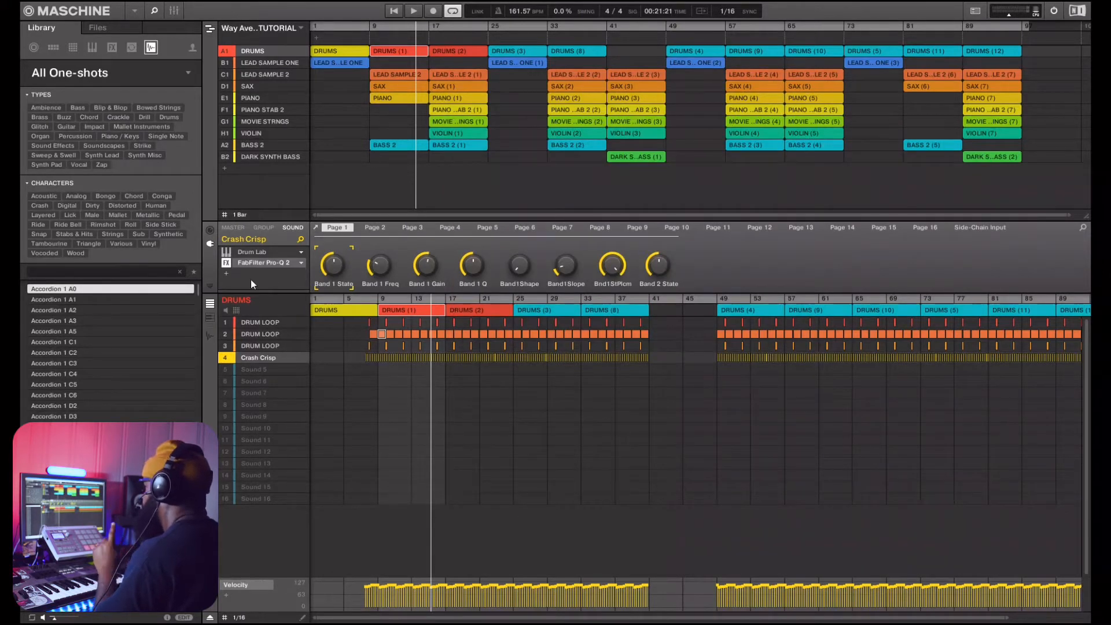
Solo the DRUMS group and play the arrangement from bar 9.
left_click(264, 227)
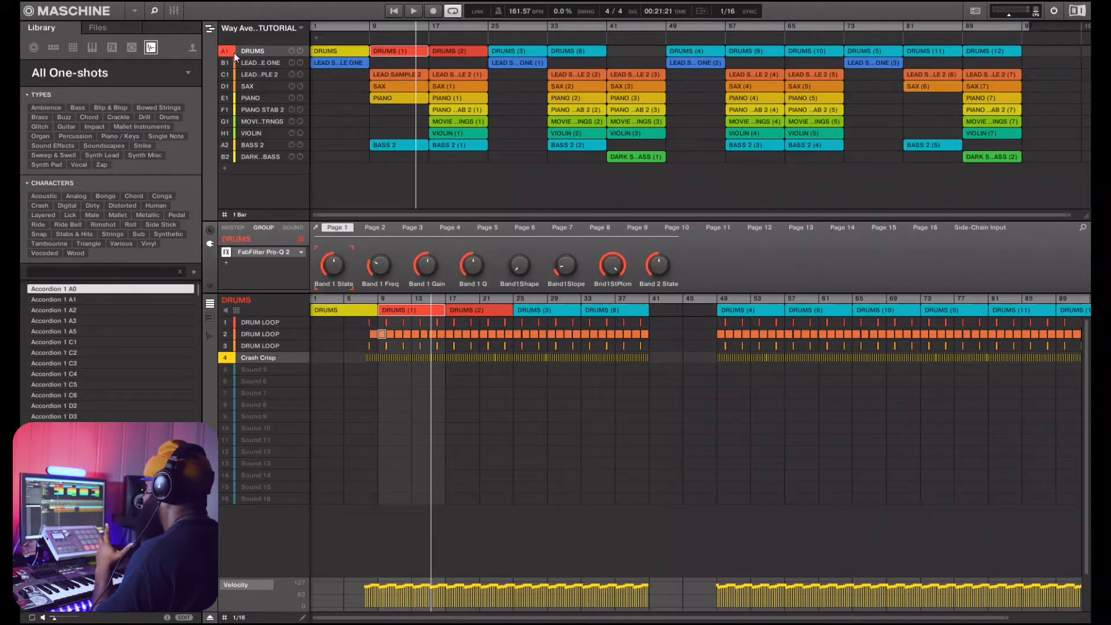
right_click(228, 52)
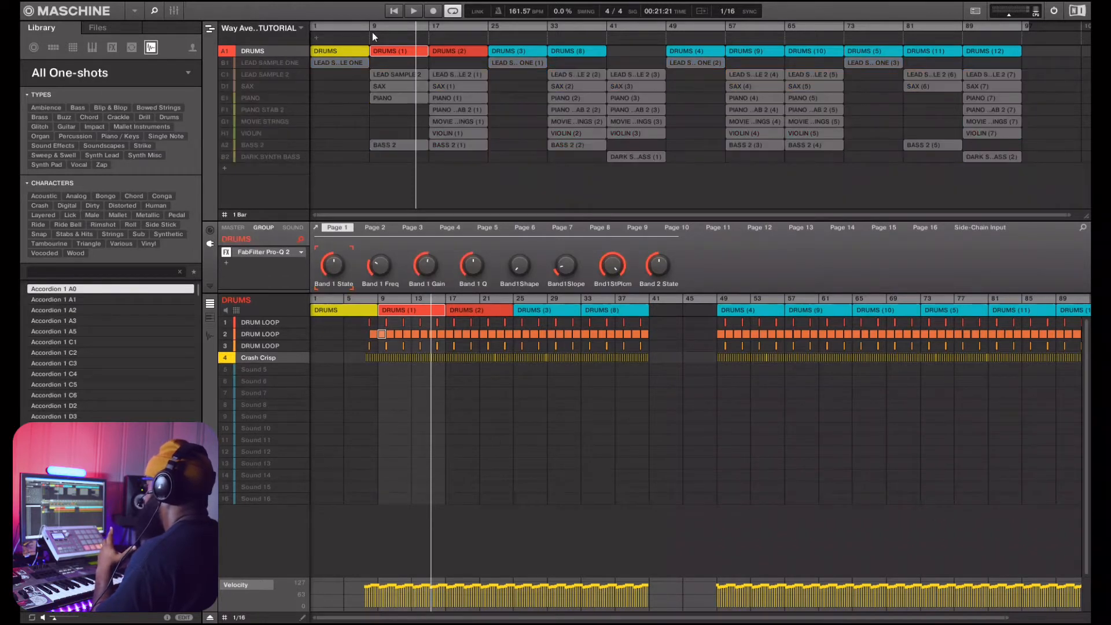
left_click(367, 29)
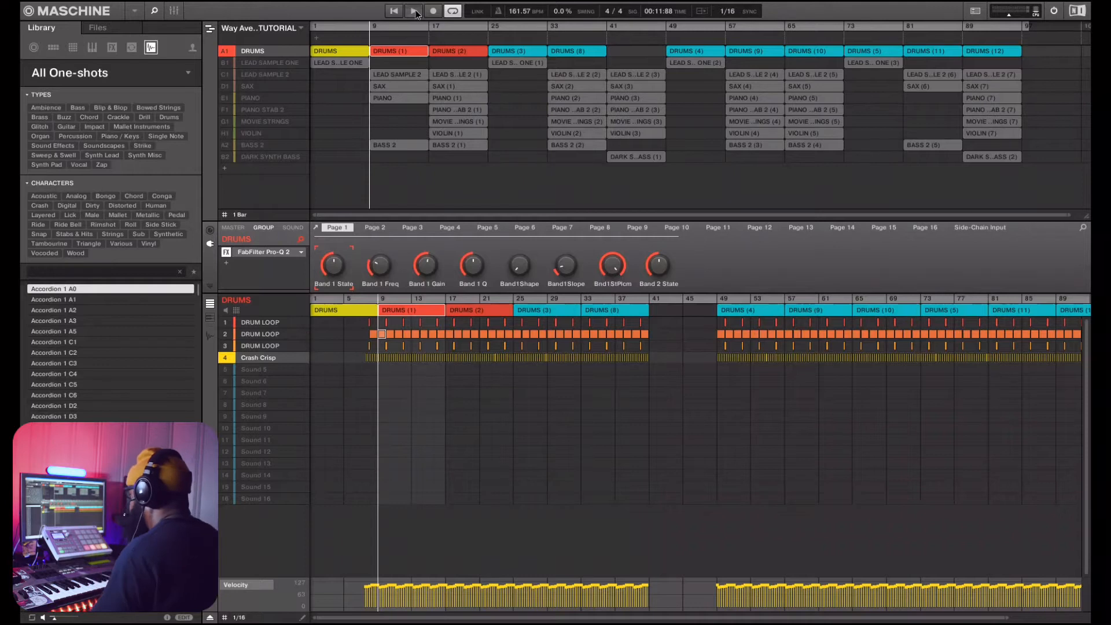
left_click(413, 12)
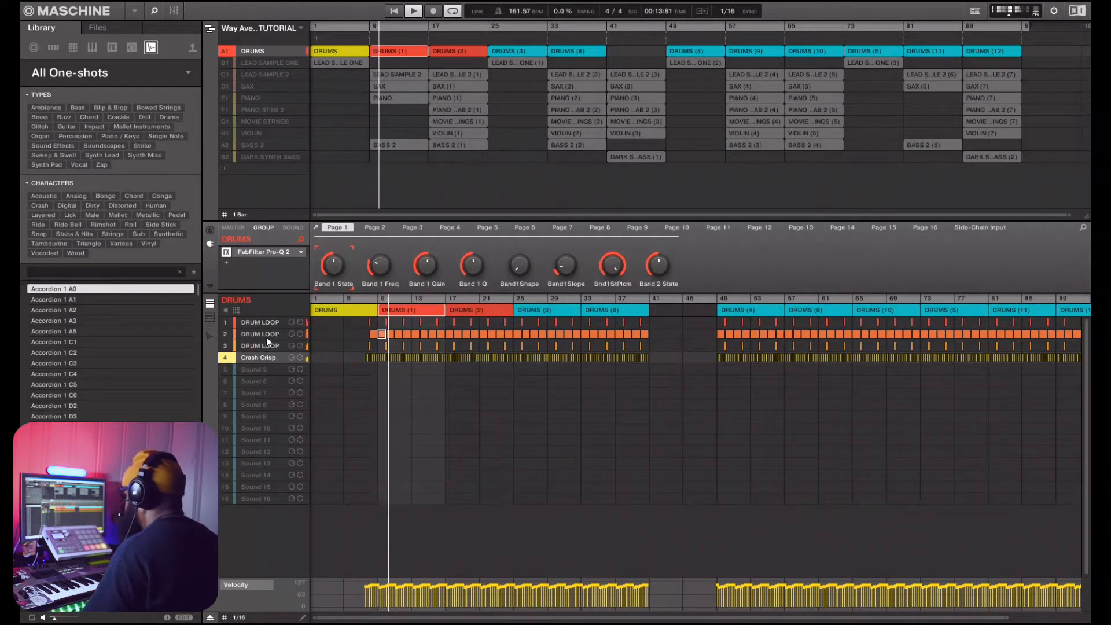
Bypass and re-enable FabFilter Pro-Q 2 on the DRUMS group and the Crash Crisp sound to compare during playback.
left_click(227, 253)
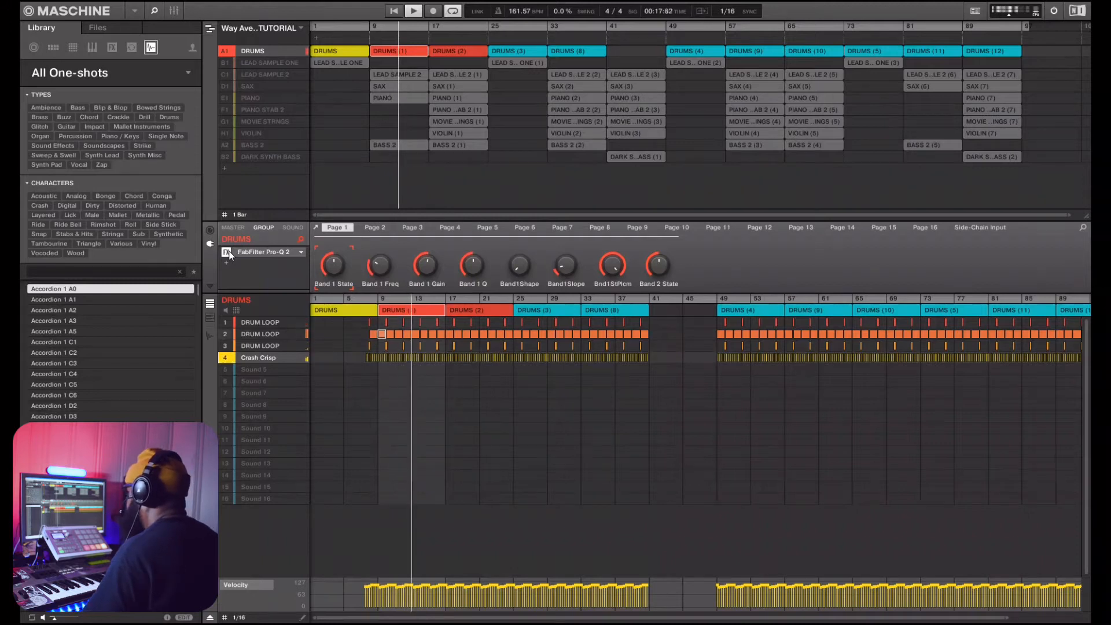
left_click(292, 228)
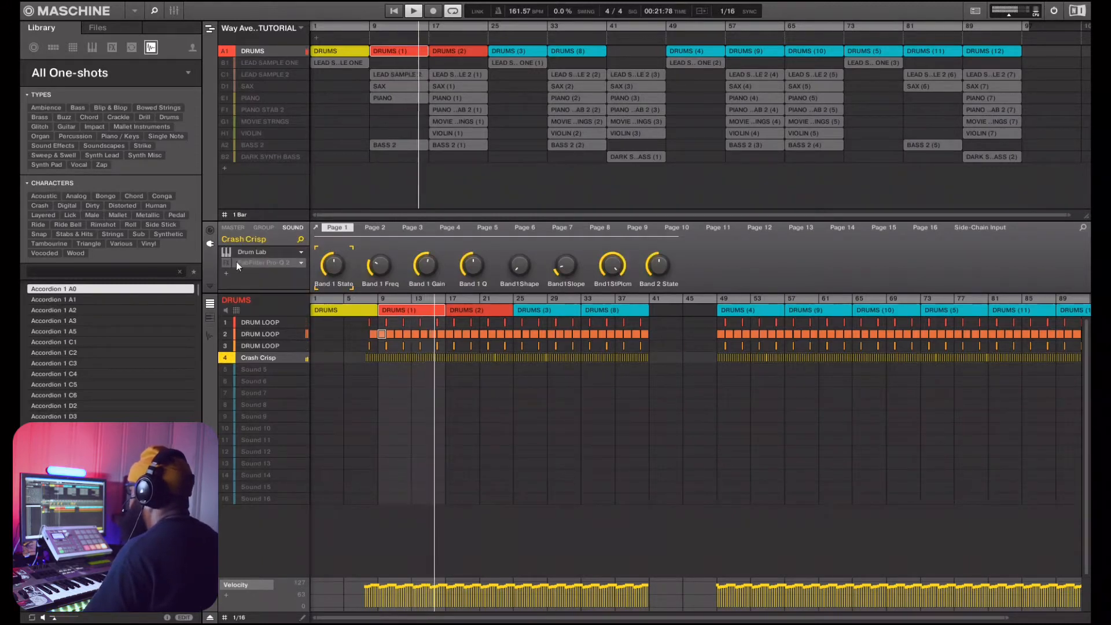
left_click(226, 263)
left_click(267, 228)
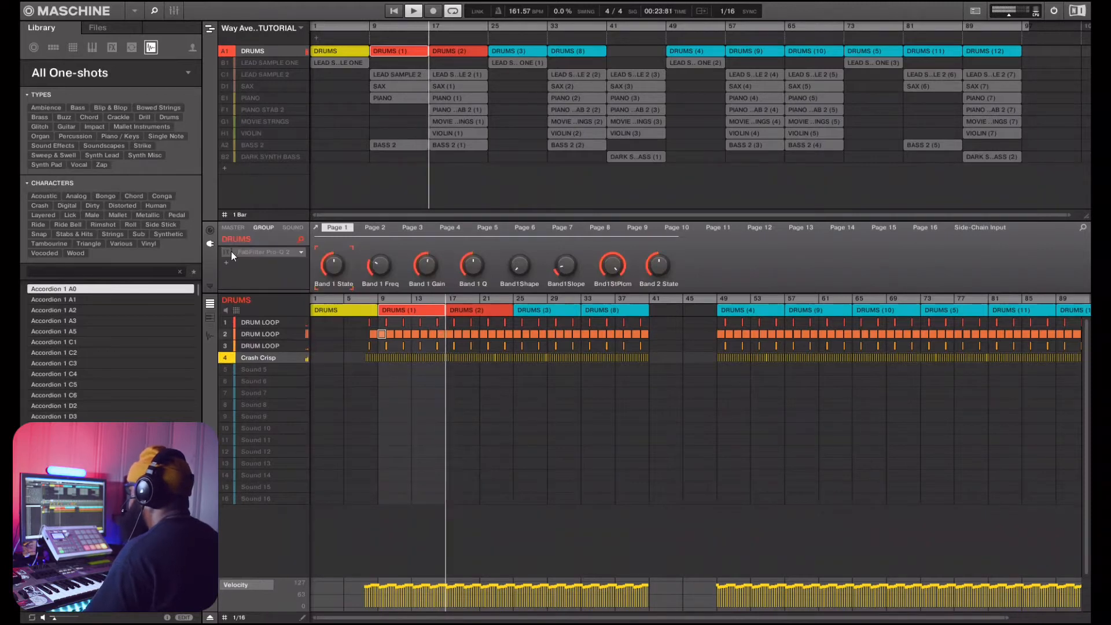
left_click(229, 252)
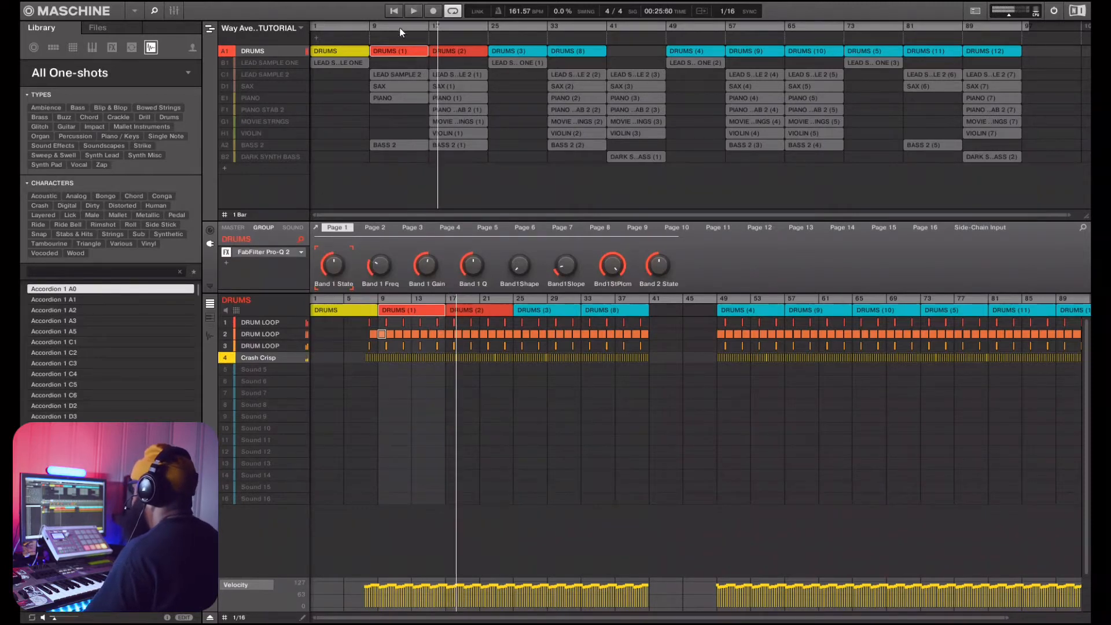
Unmute the LEAD SAMPLE ONE group and select its clip at bar 1.
mouse_move(235, 97)
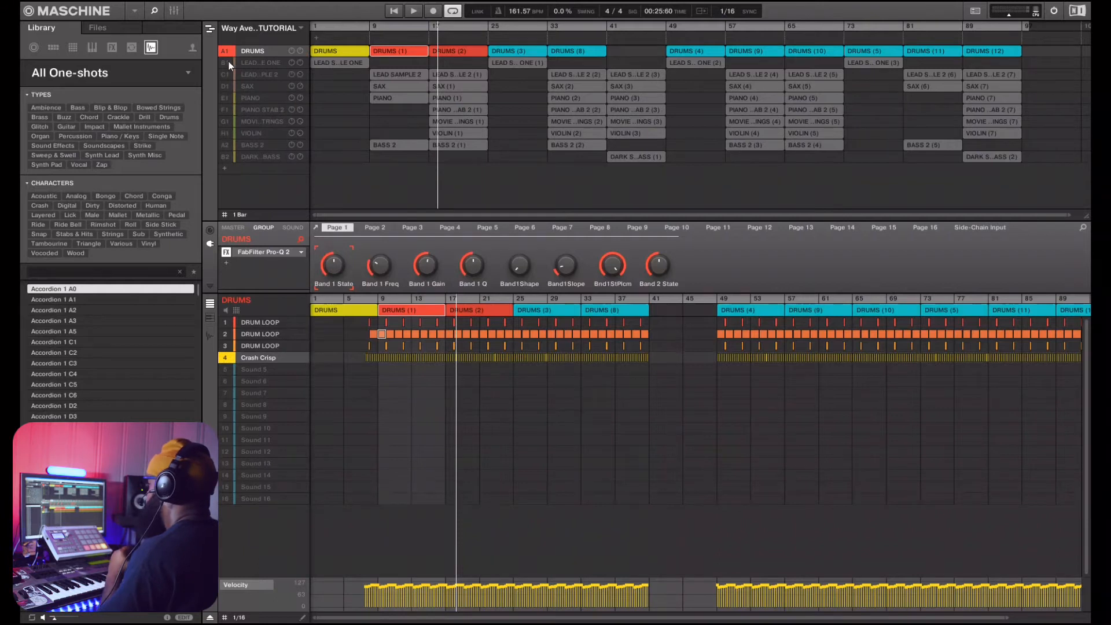
left_click(322, 63)
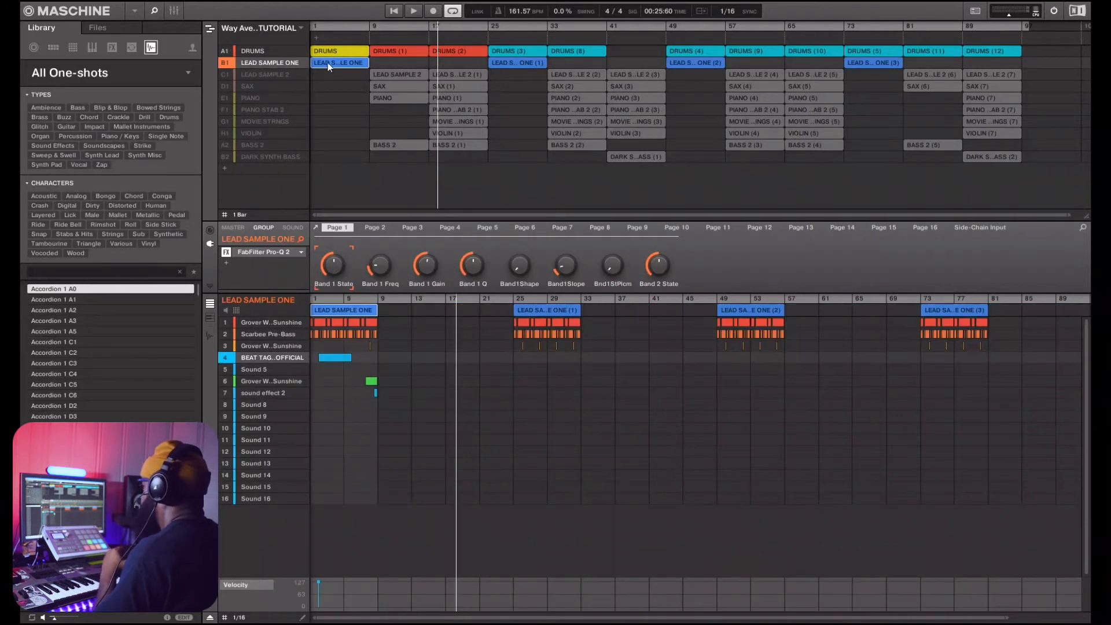
left_click(326, 51)
left_click(352, 63)
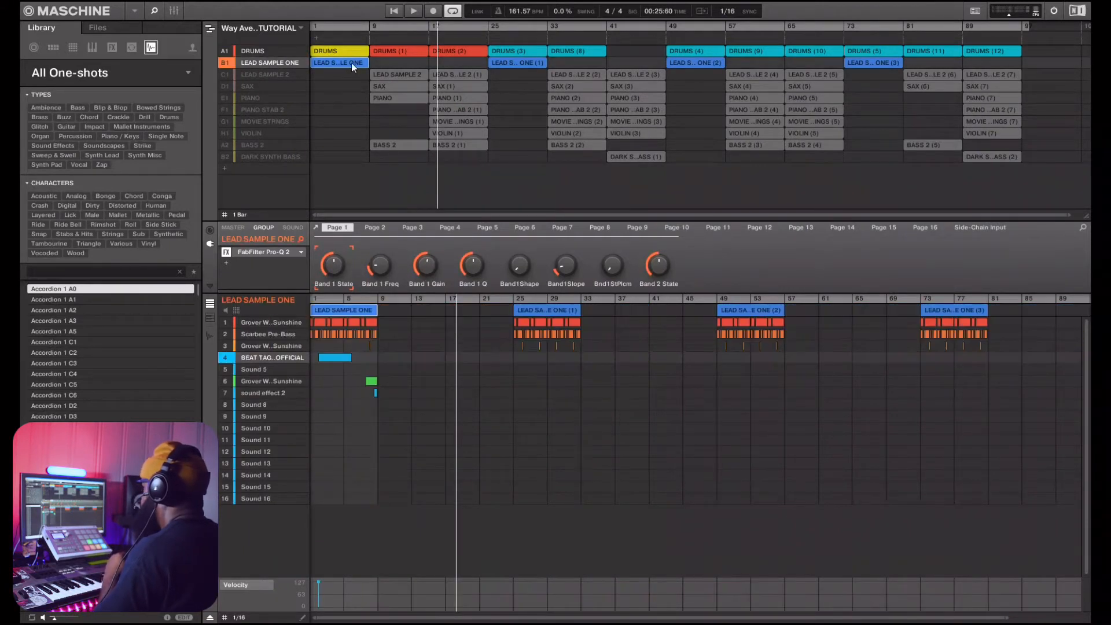
Select the first Grover sound in LEAD SAMPLE ONE and view the group's FabFilter Pro-Q 2 curve, closing its window.
mouse_move(254, 323)
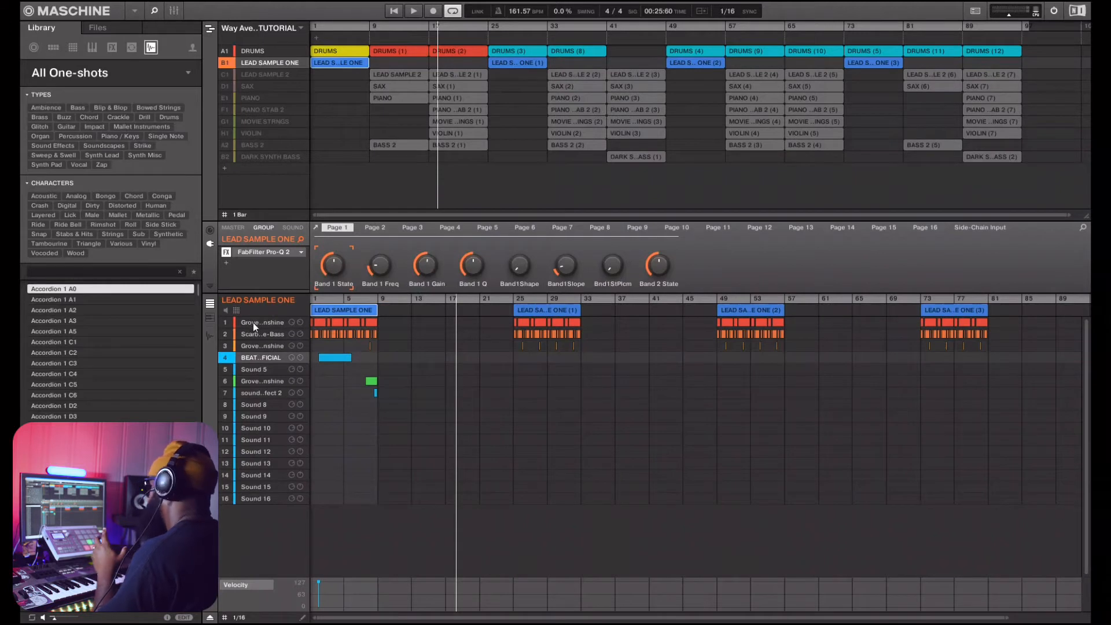
left_click(252, 322)
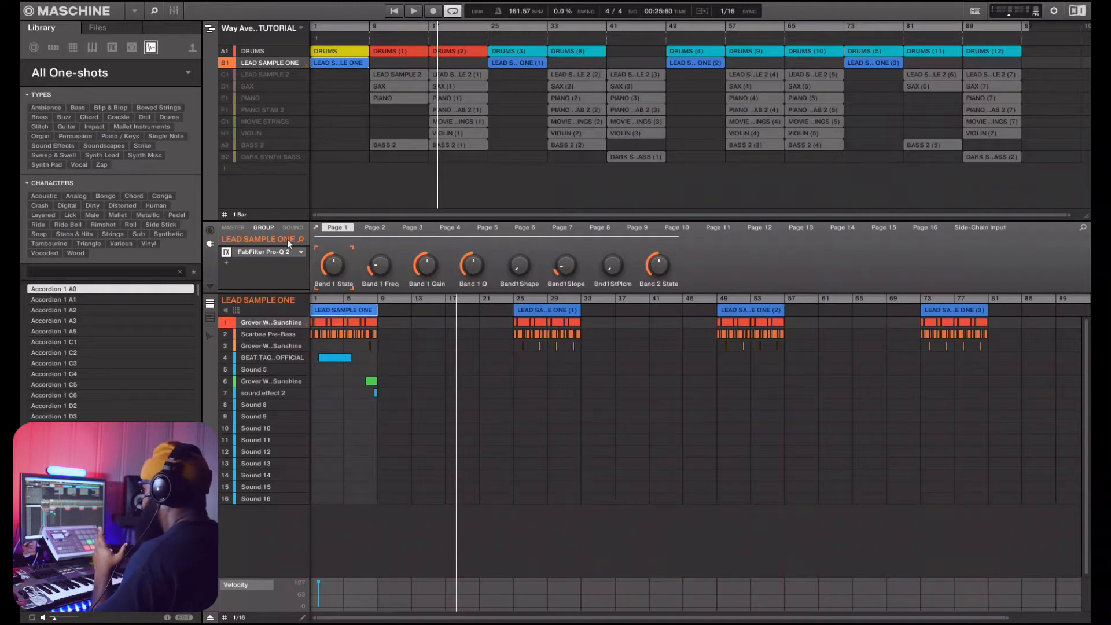
left_click(316, 227)
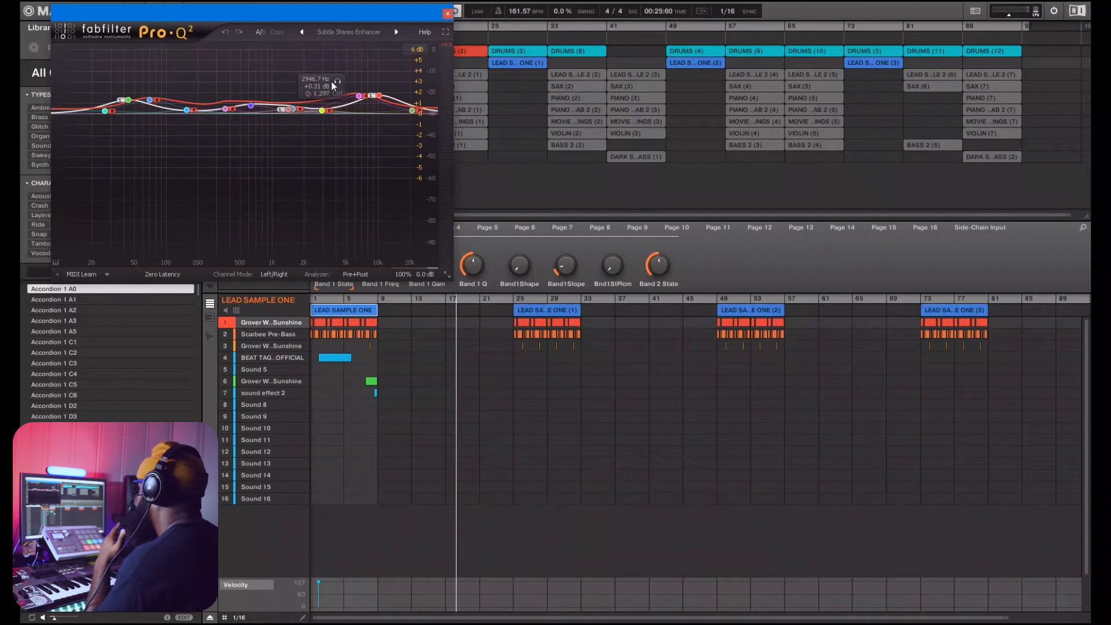
left_click(447, 13)
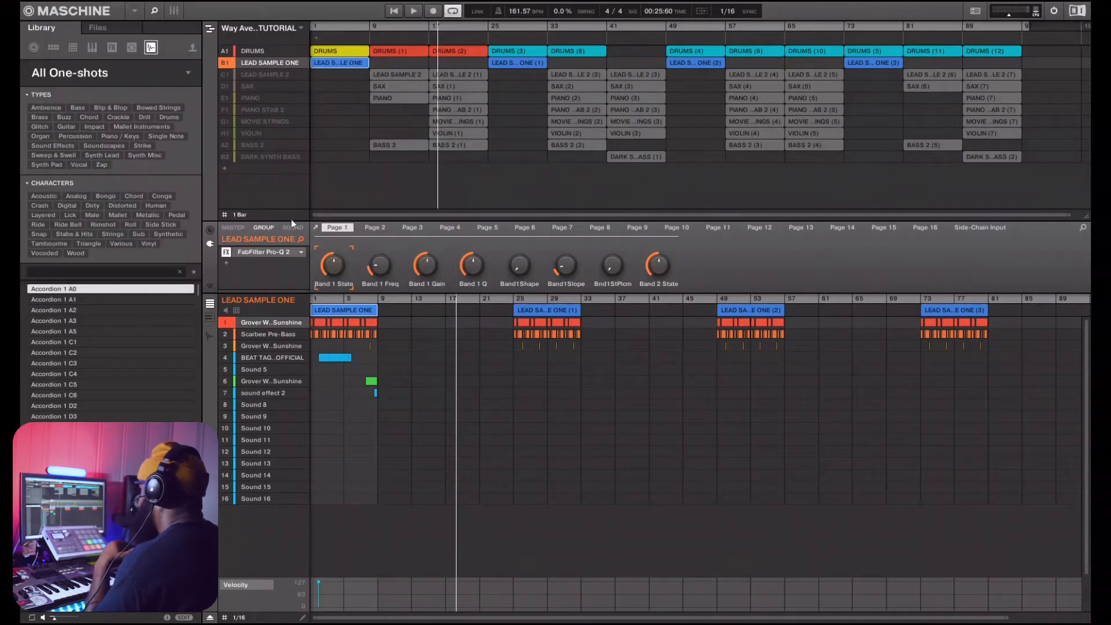
Inspect the Scarbee Pre-Bass instrument on sound 2 and examine the cutoff of its Filter effect.
left_click(262, 334)
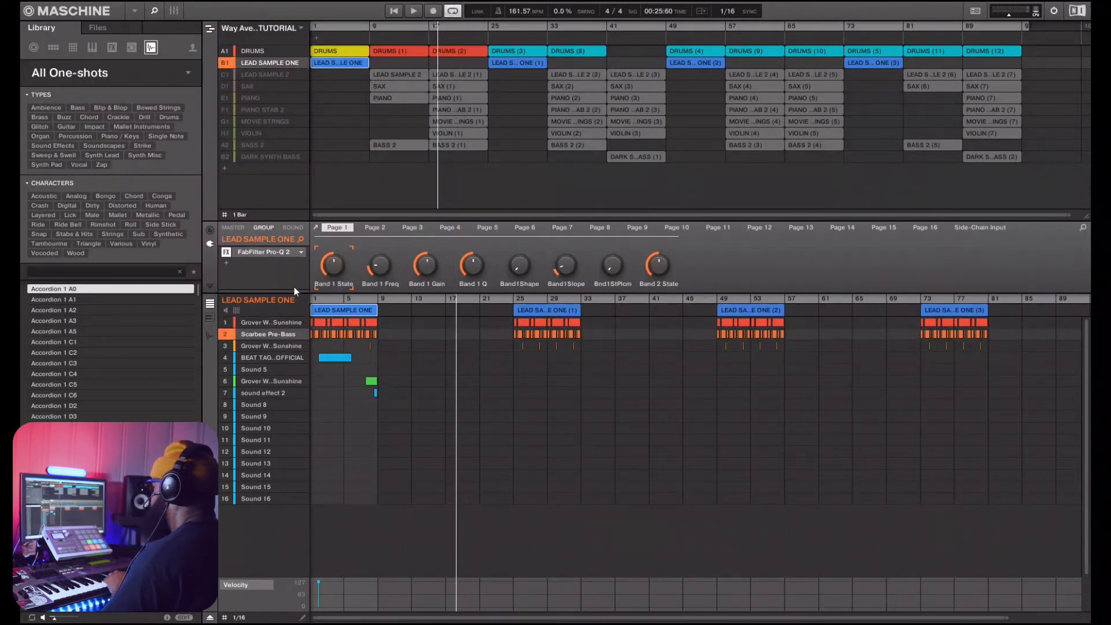
left_click(293, 228)
left_click(316, 226)
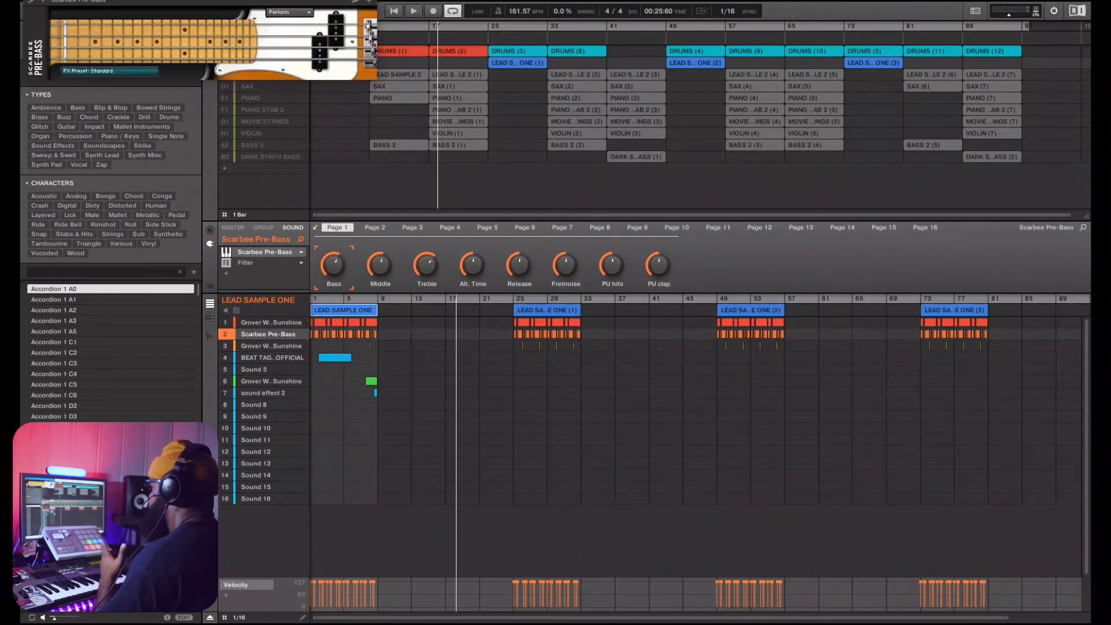
left_click(370, 2)
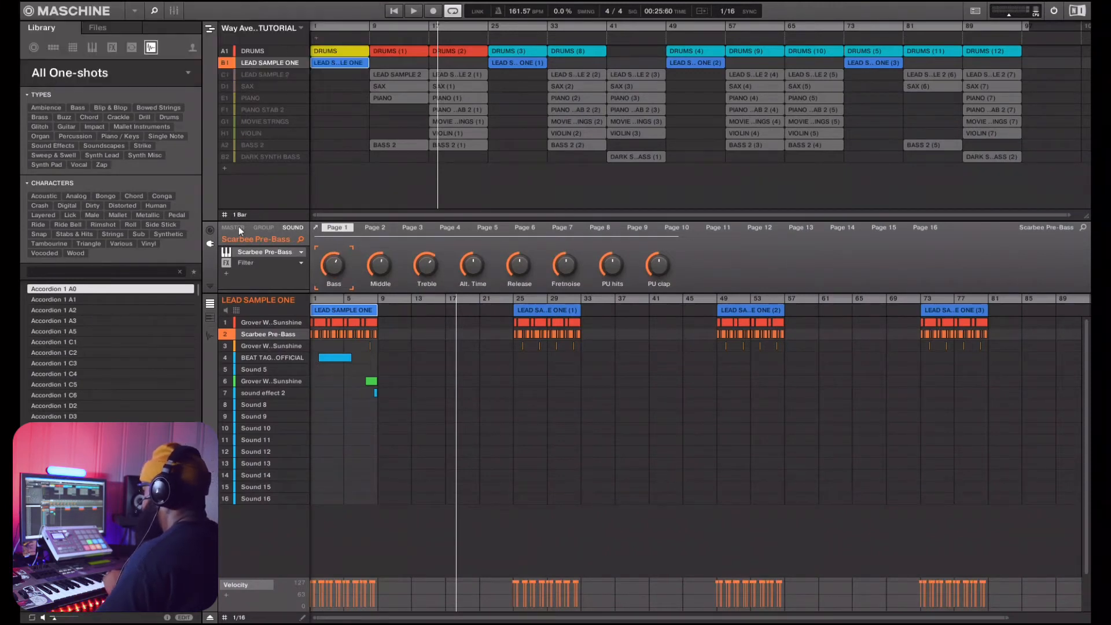
left_click(250, 264)
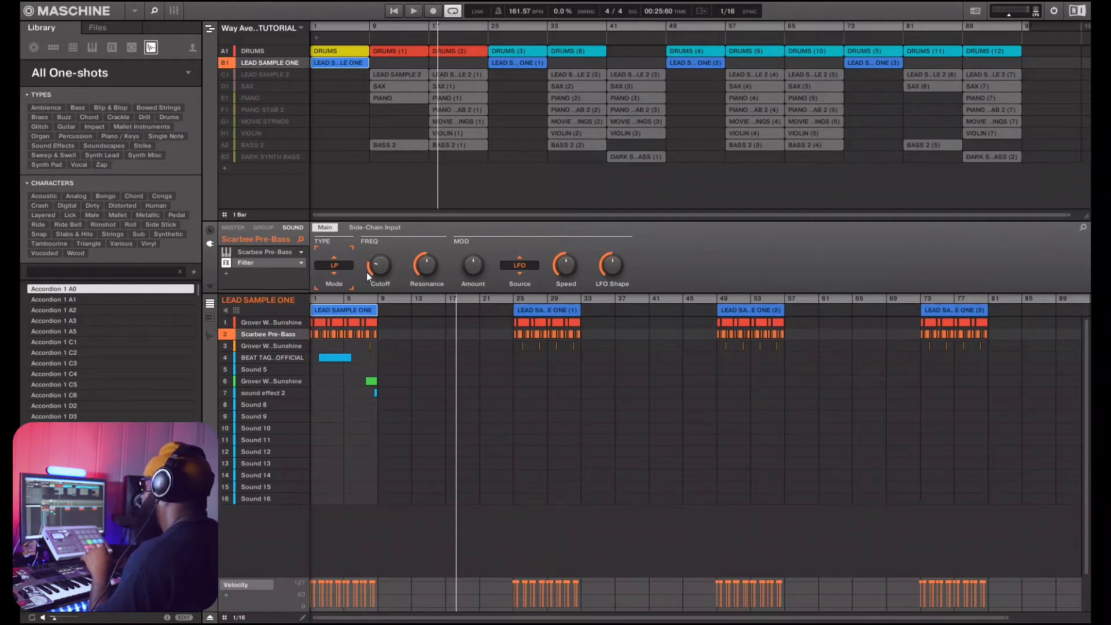
mouse_move(372, 271)
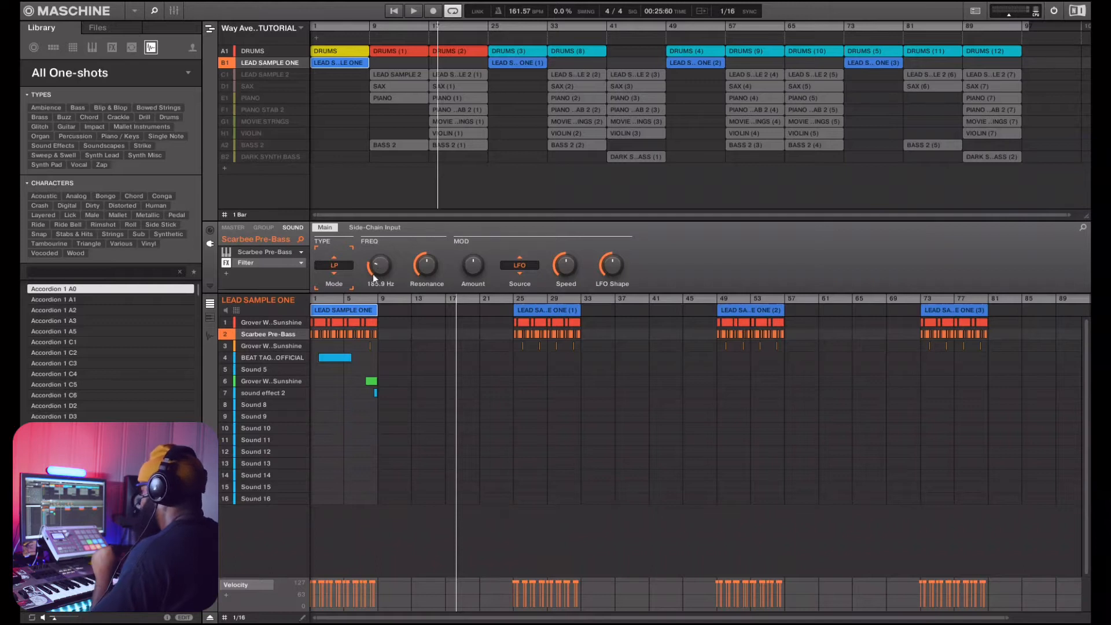
Inspect the plugin chains of the second Grover sound, the beat tag, the third Grover sound and sound effect 2 in LEAD SAMPLE ONE.
left_click(279, 345)
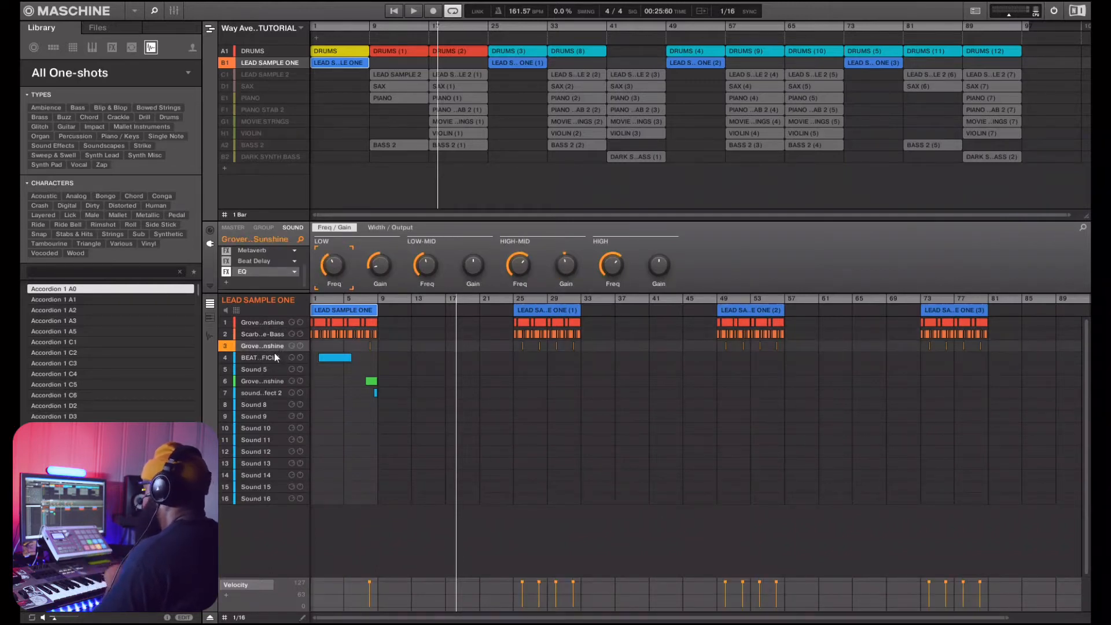
left_click(267, 356)
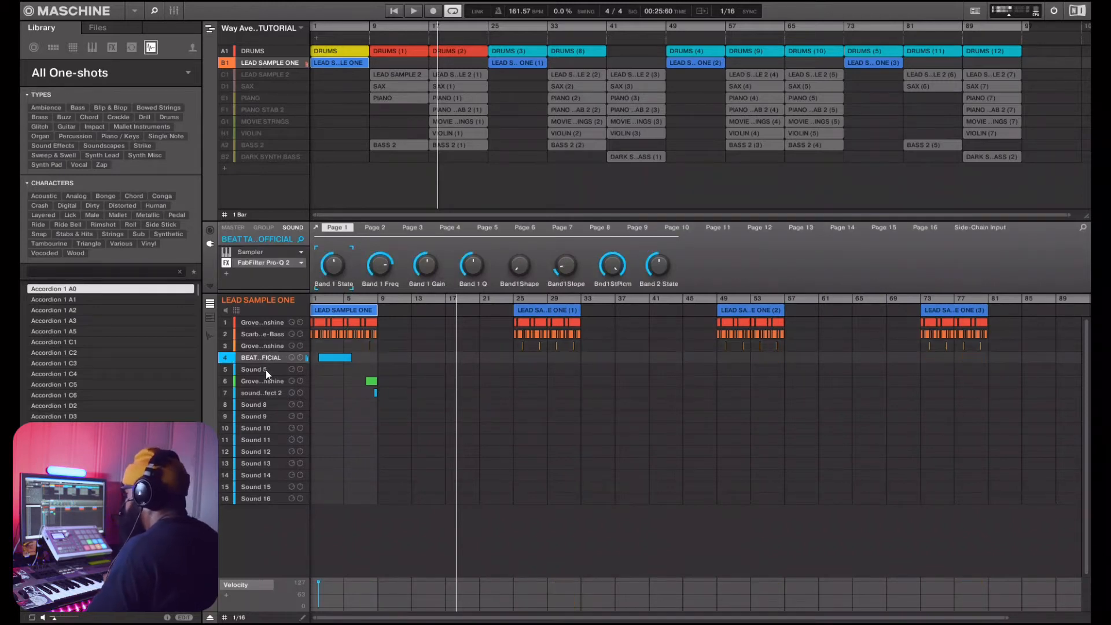
left_click(262, 381)
left_click(259, 393)
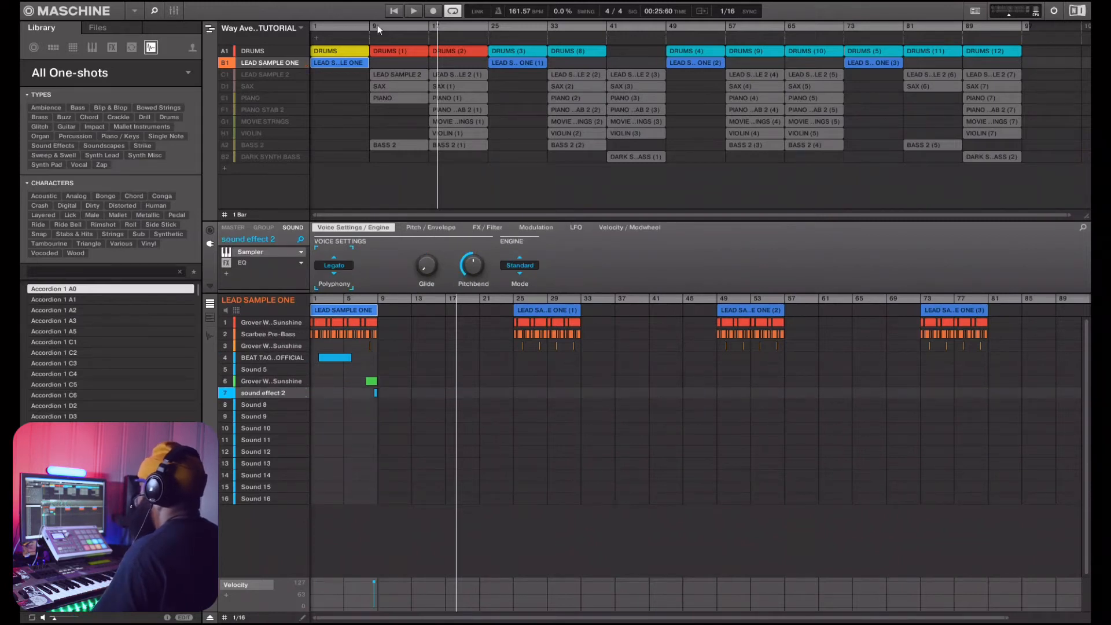
Play the DRUMS and LEAD SAMPLE ONE intro from bar 1 with Scarbee Pre-Bass selected, and unmute all groups.
left_click(391, 13)
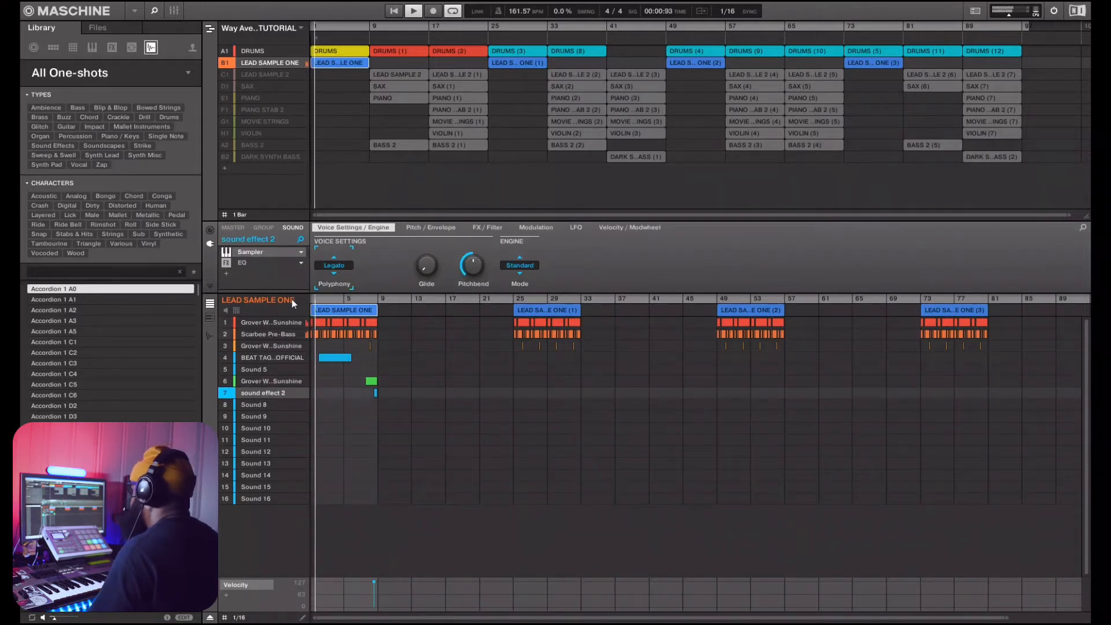
left_click(271, 335)
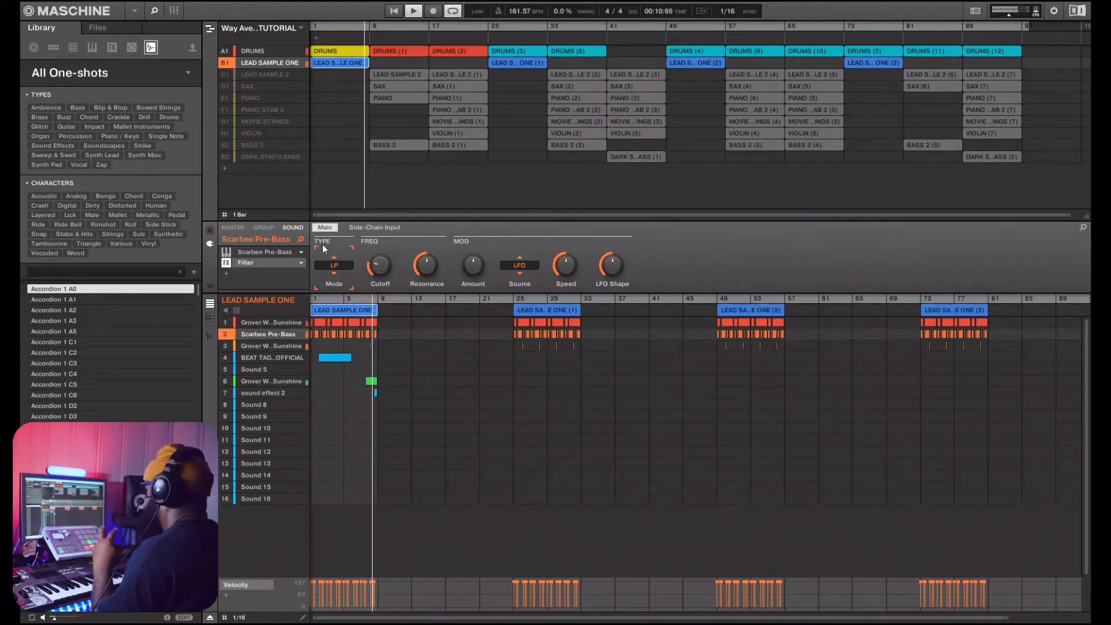
right_click(228, 64)
right_click(228, 64)
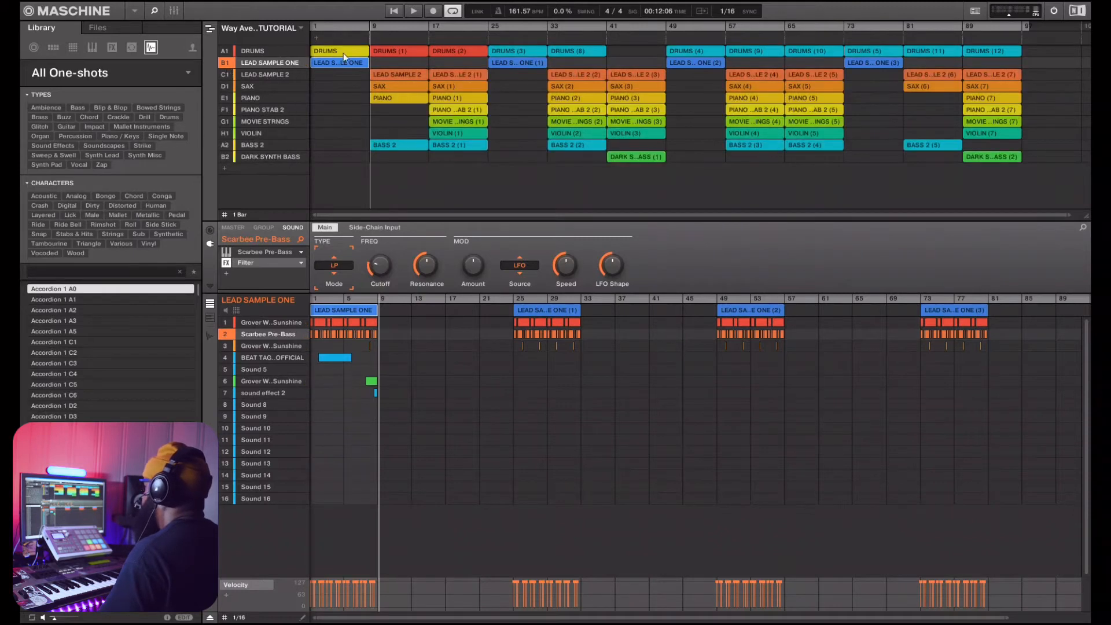
Select the LEAD SAMPLE 2 clip at bar 9, solo its group and play it from that bar.
left_click(385, 75)
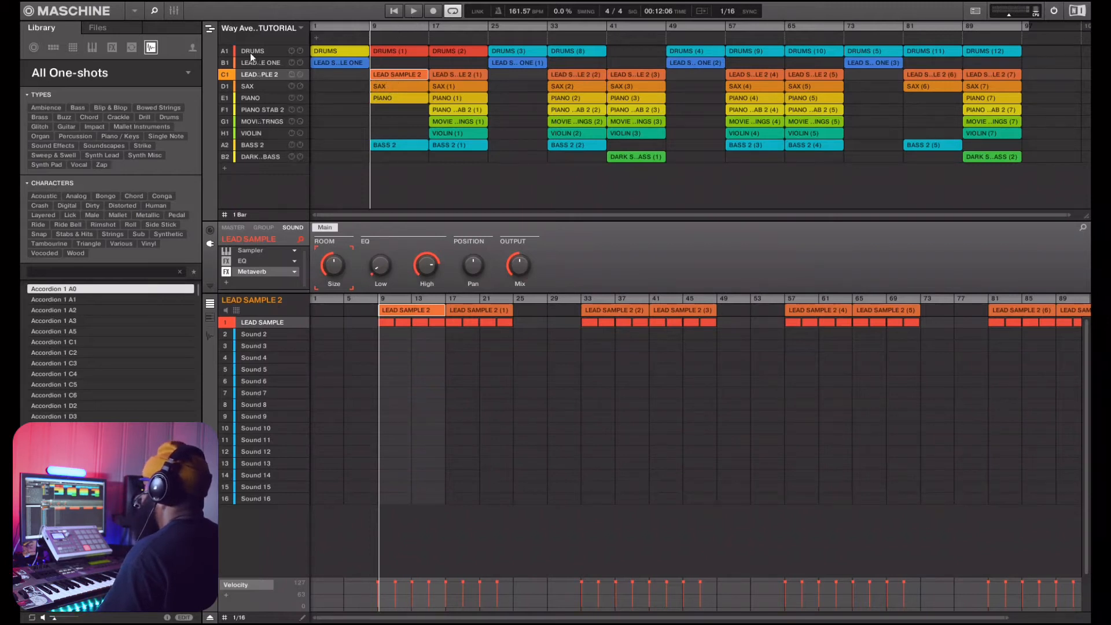
right_click(226, 74)
left_click(412, 14)
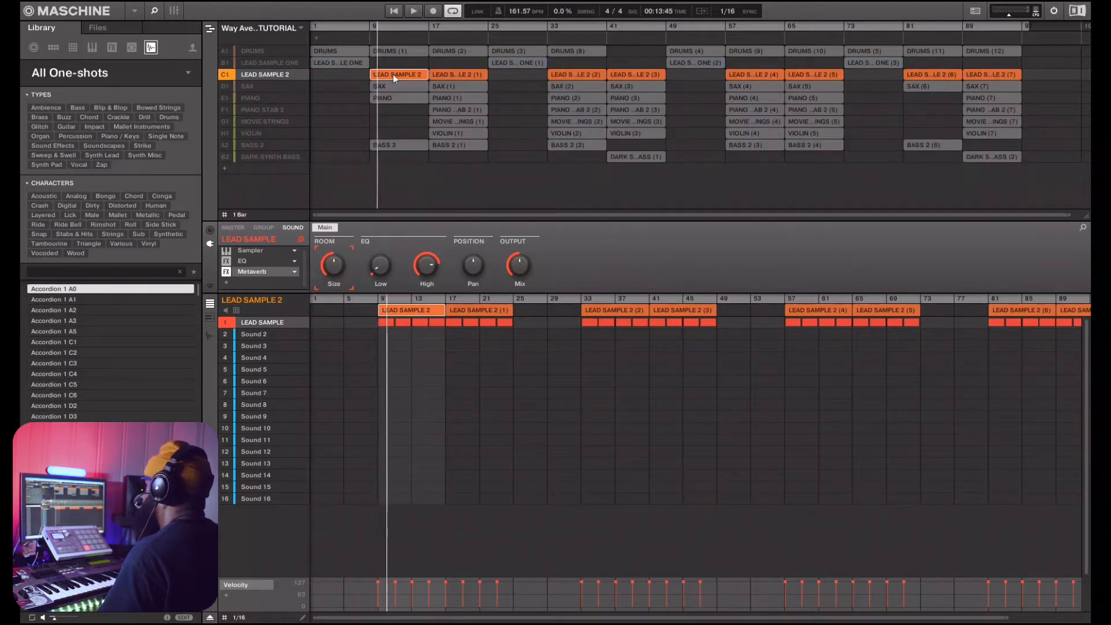
left_click(368, 26)
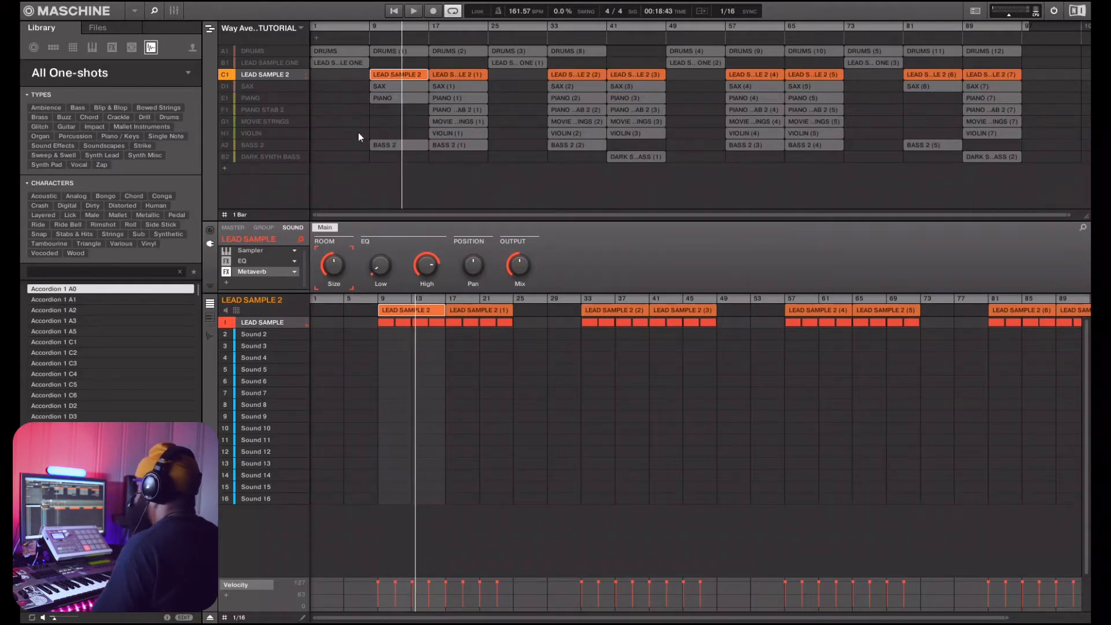
Unmute the DRUMS group and play it together with LEAD SAMPLE 2 from bar 9, stopping after a short passage.
mouse_move(256, 83)
left_click(226, 50)
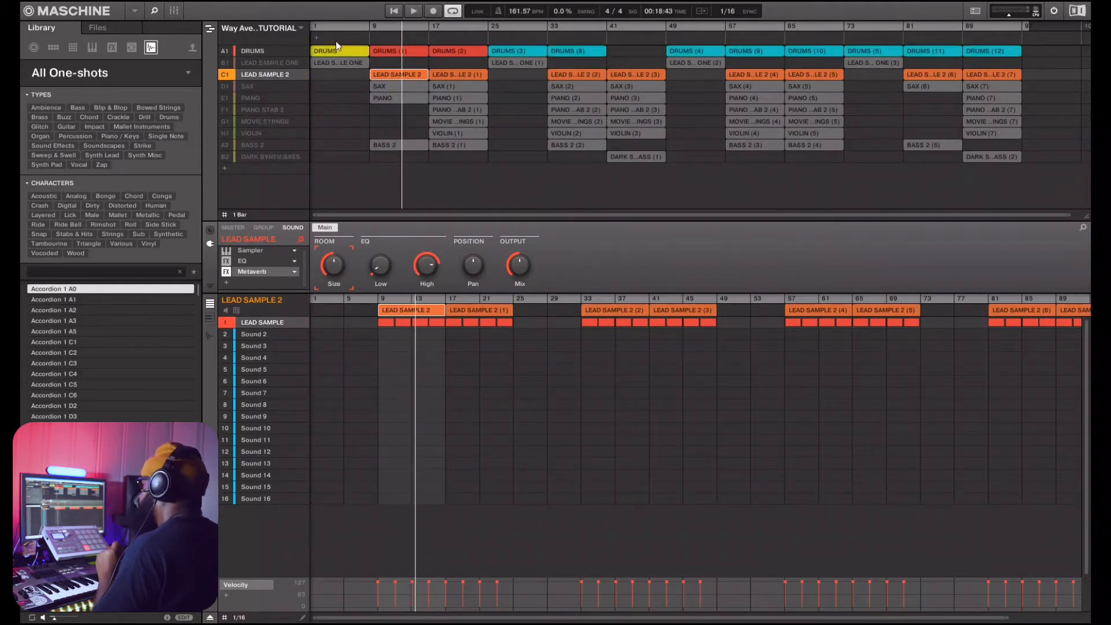
left_click(370, 24)
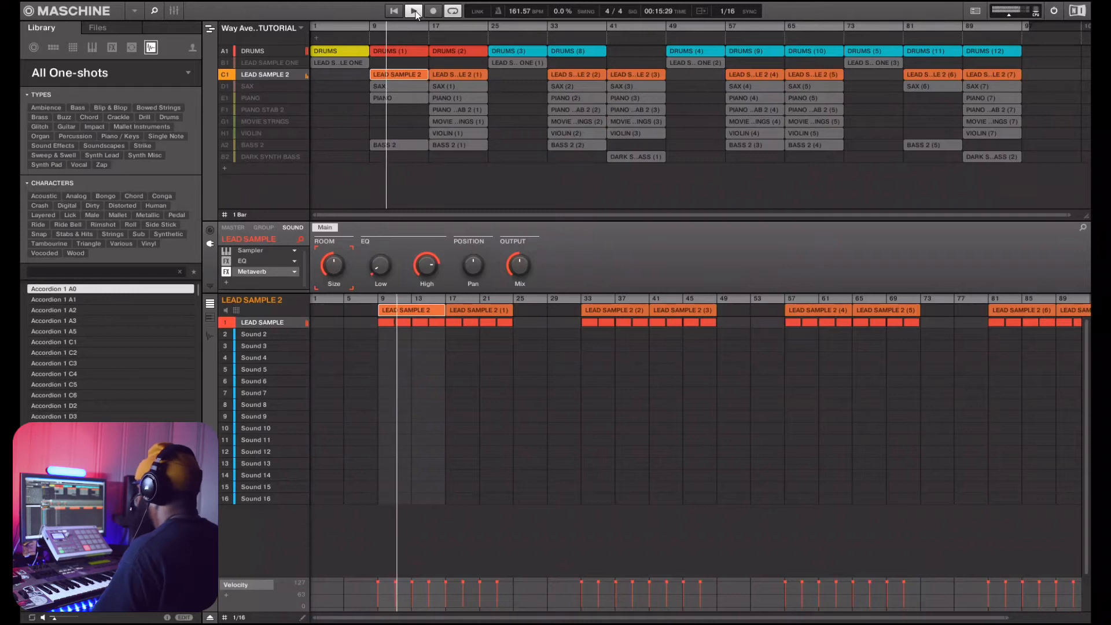
left_click(415, 13)
Unmute the SAX, PIANO, PIANO STAB 2, MOVIE STRNGS, VIOLIN, BASS 2 and DARK SYNTH BASS groups, auditioning their sounds.
left_click(241, 85)
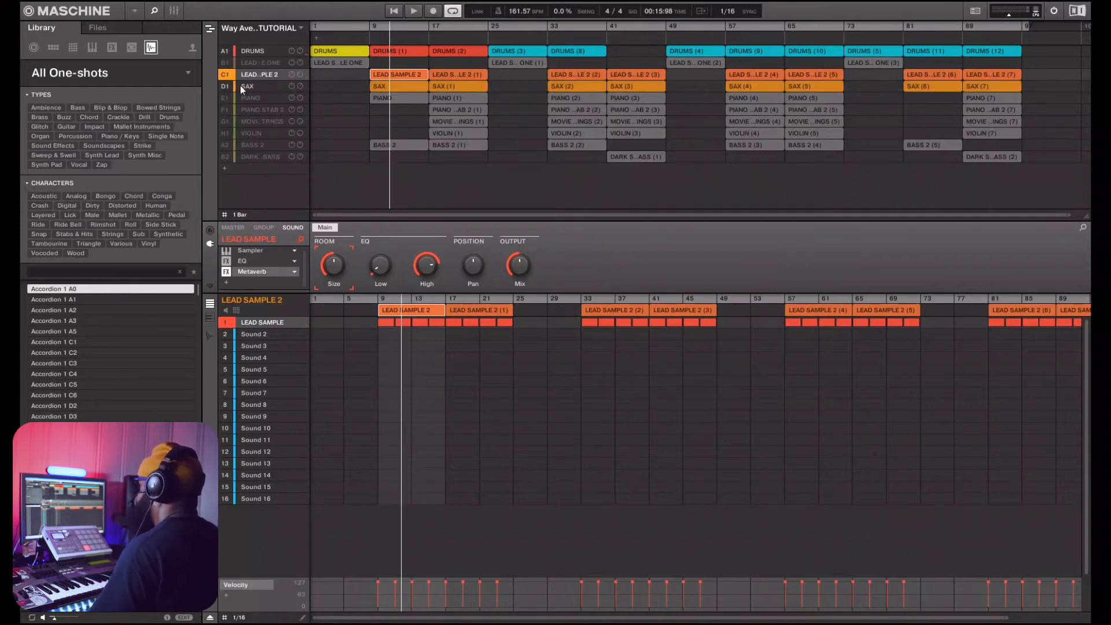
left_click(247, 85)
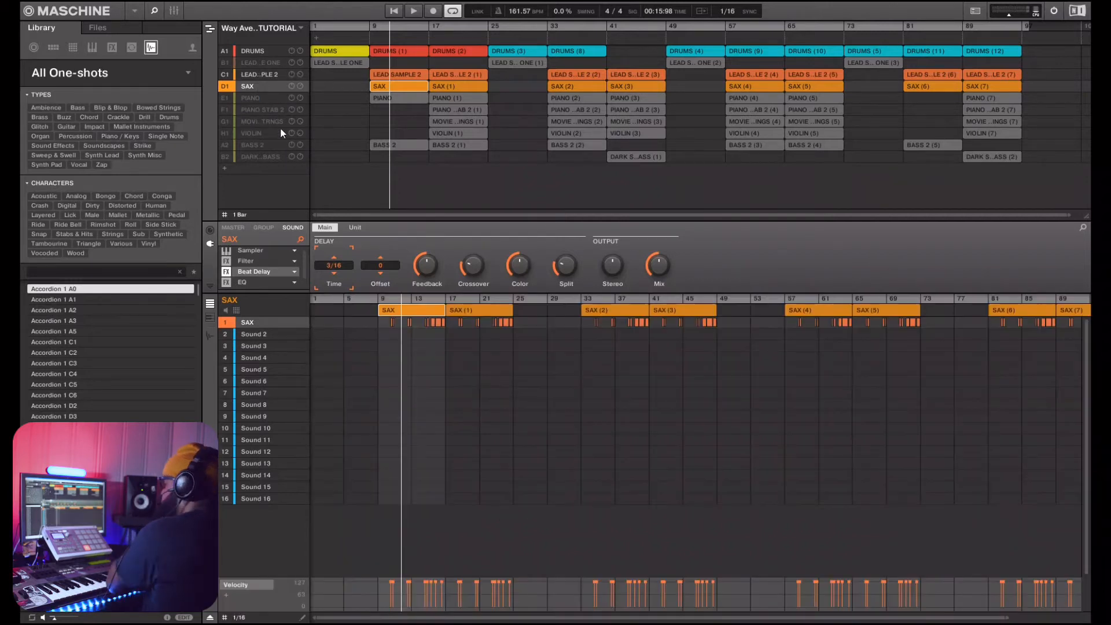
left_click(231, 99)
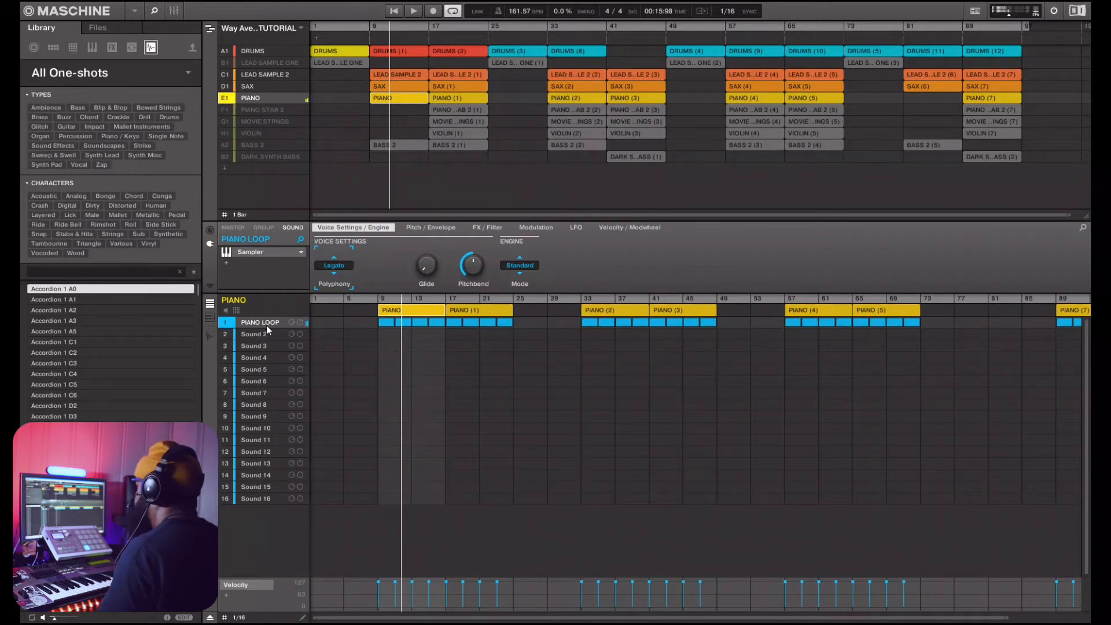
left_click(229, 114)
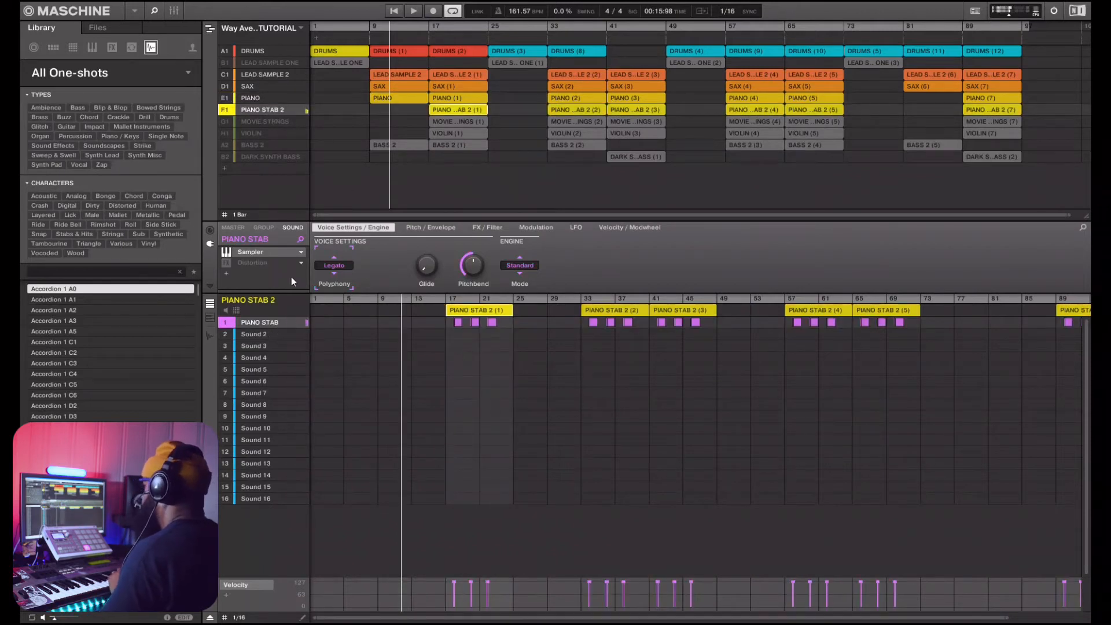
left_click(231, 122)
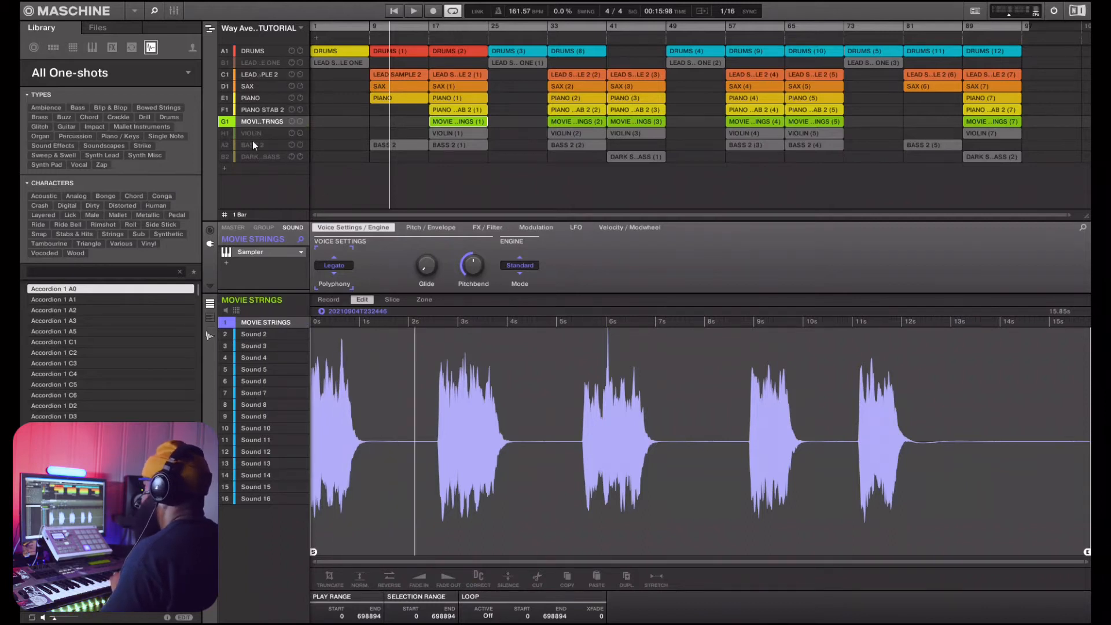
left_click(230, 134)
left_click(226, 147)
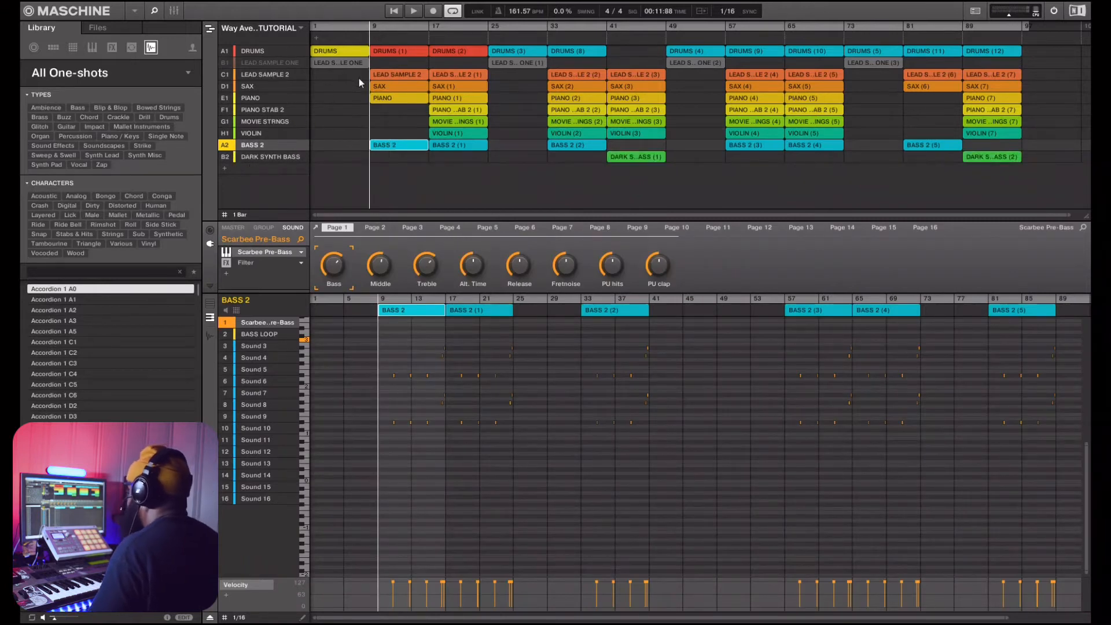
Select the LEAD SAMPLE 2 clip at bar 9 and view its group's FabFilter Pro-Q 2 curve, closing the window.
left_click(380, 72)
left_click(263, 227)
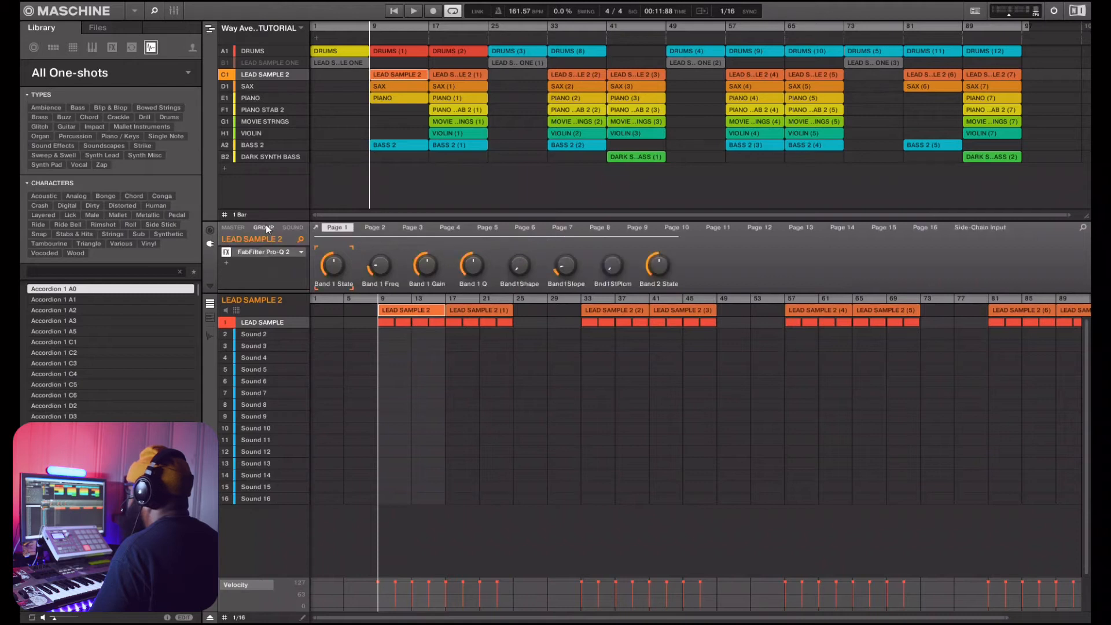
left_click(316, 227)
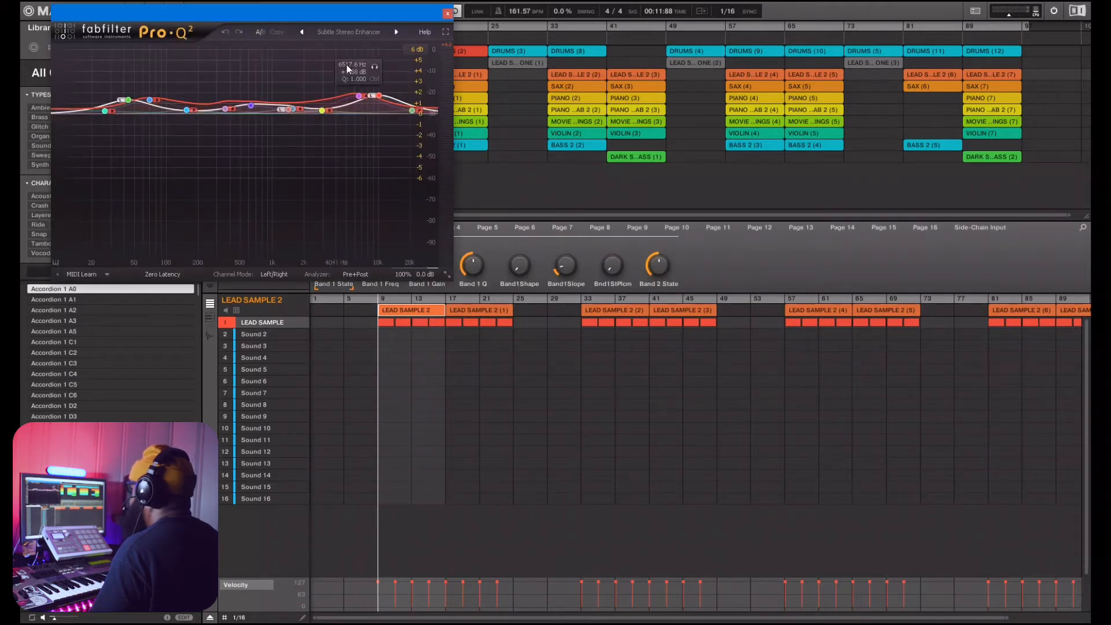
left_click(448, 14)
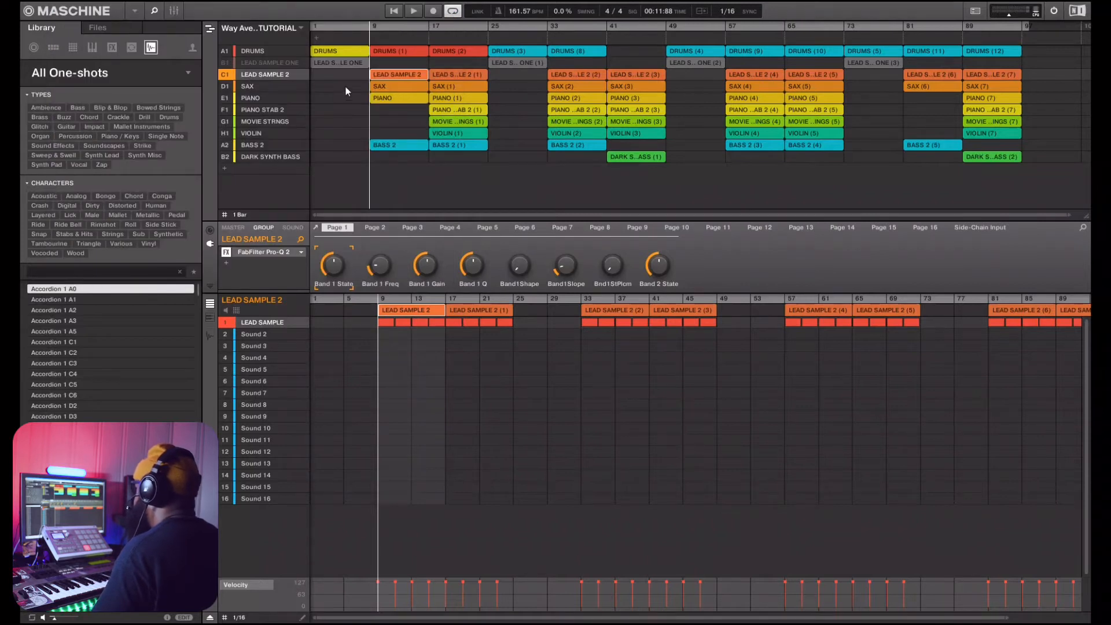
Select the SAX clip at bar 9 and examine the group's FabFilter Pro-Q 2 curve beside the arrangement, closing its window.
left_click(376, 91)
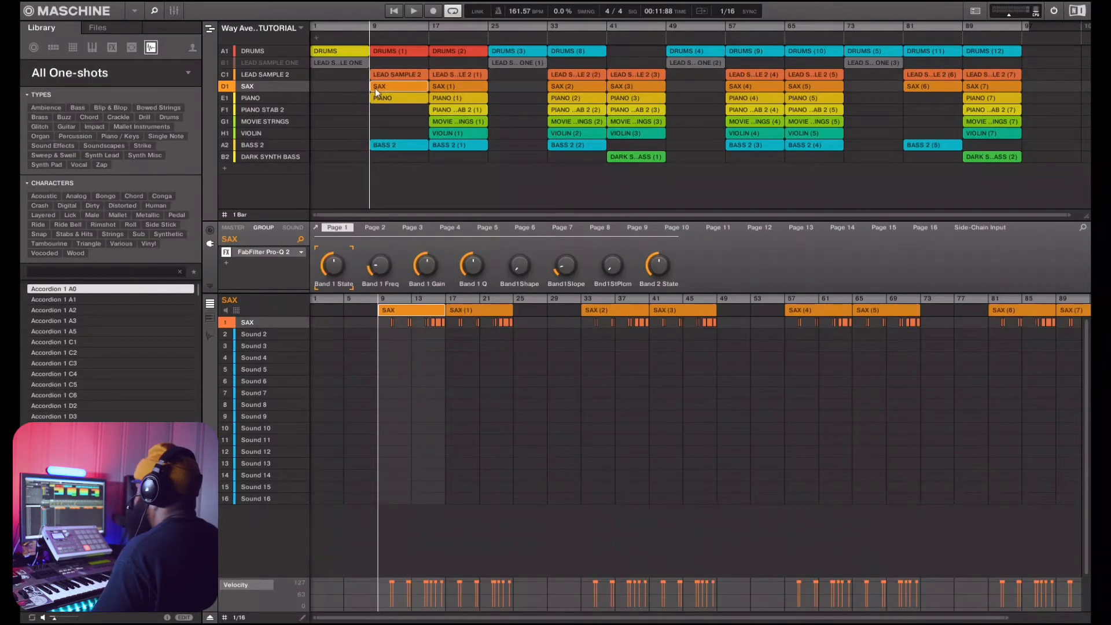
left_click(316, 227)
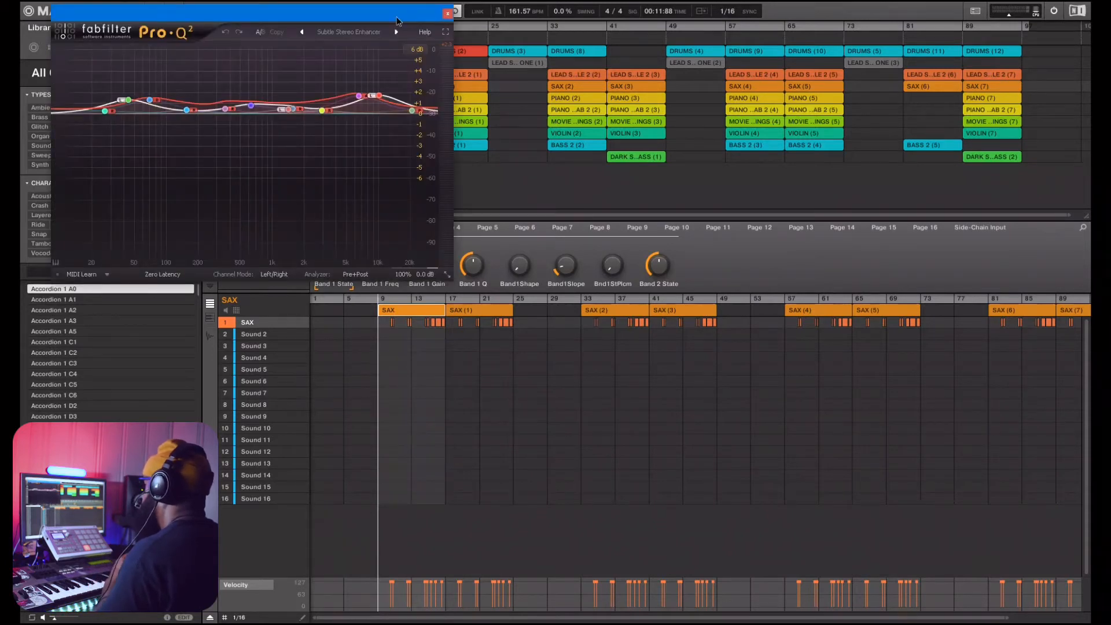
left_click_drag(396, 21, 830, 108)
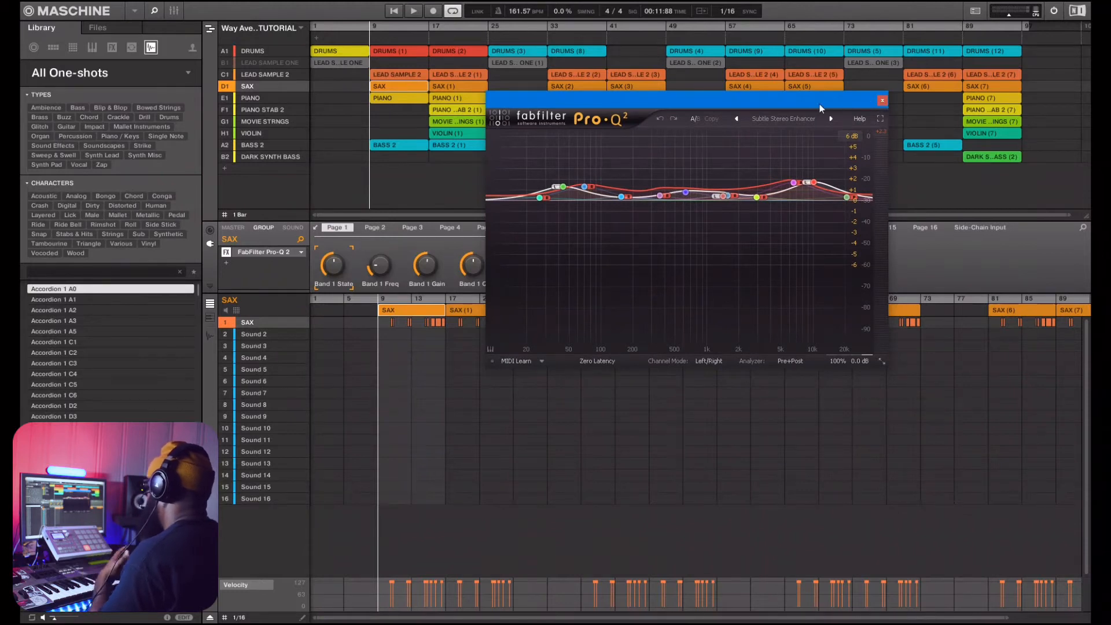
left_click_drag(840, 99, 817, 60)
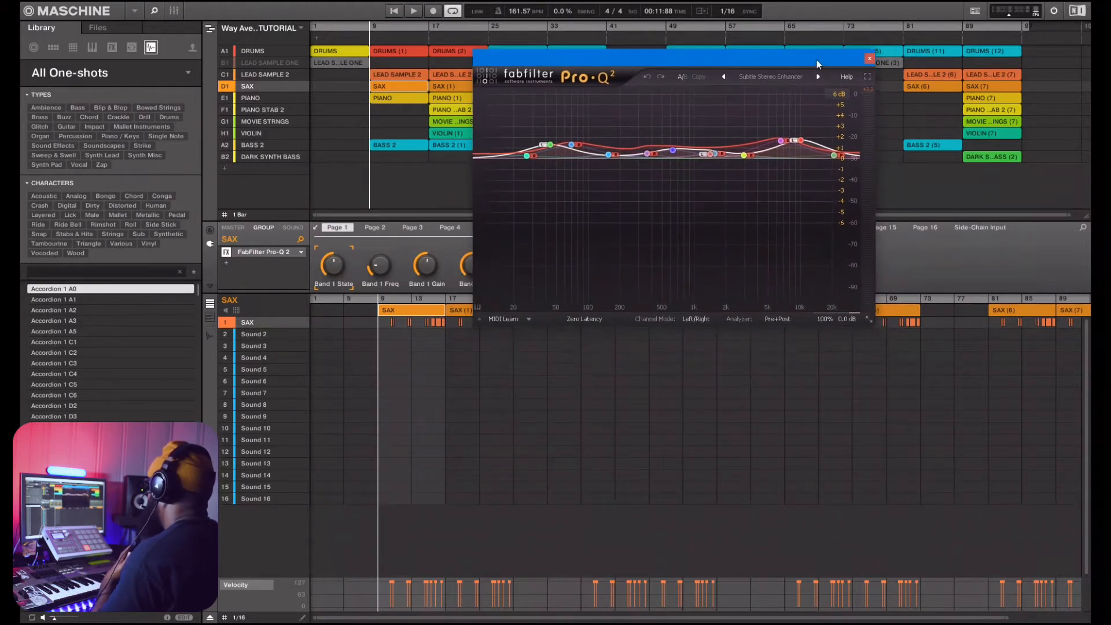
left_click(869, 60)
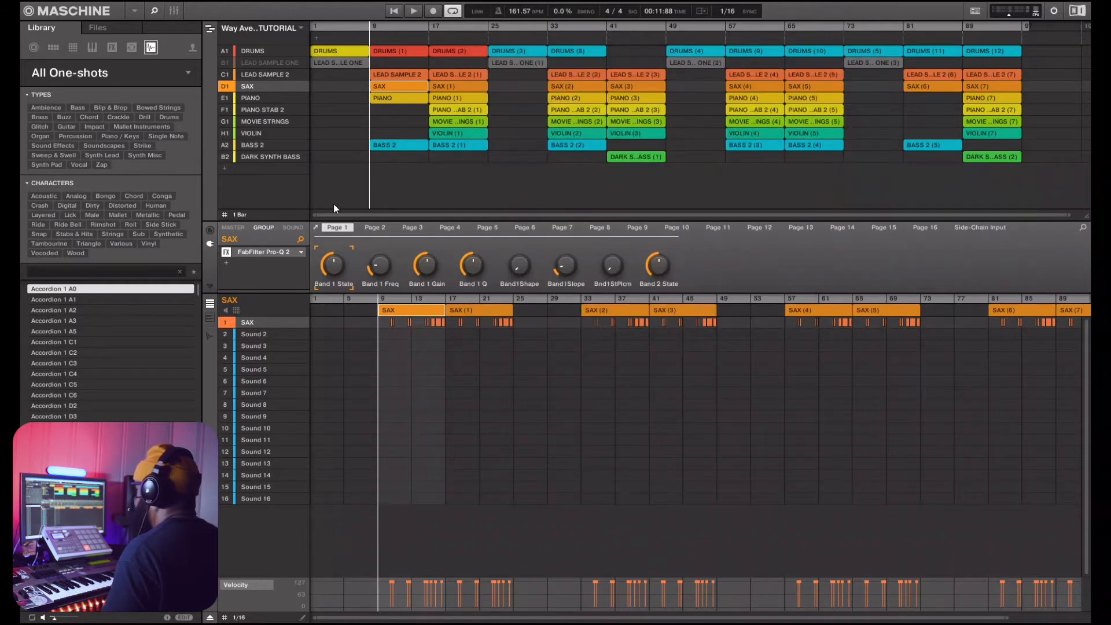
Inspect the Filter, Beat Delay and EQ effects on the SAX sound.
left_click(292, 228)
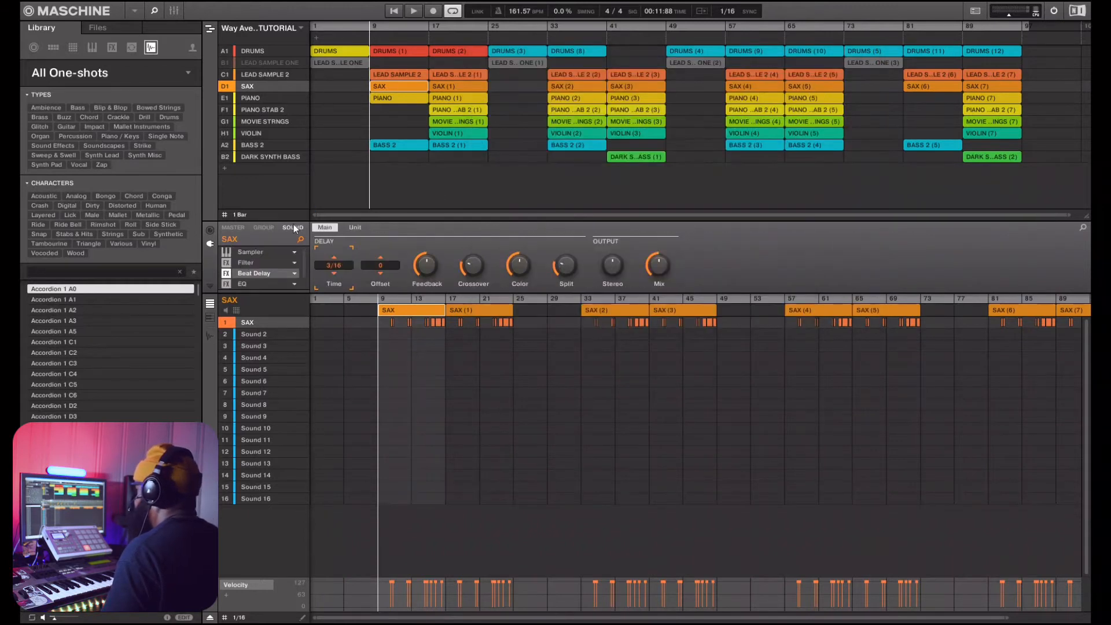
left_click(262, 264)
left_click(263, 273)
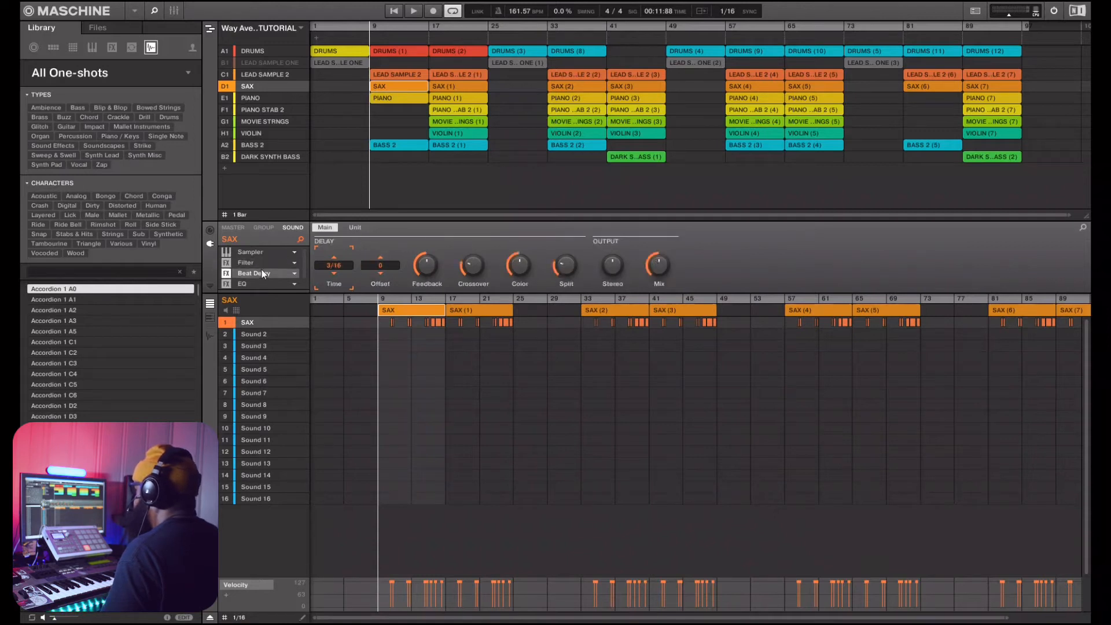
scroll(305, 268, "down", 1)
left_click(266, 273)
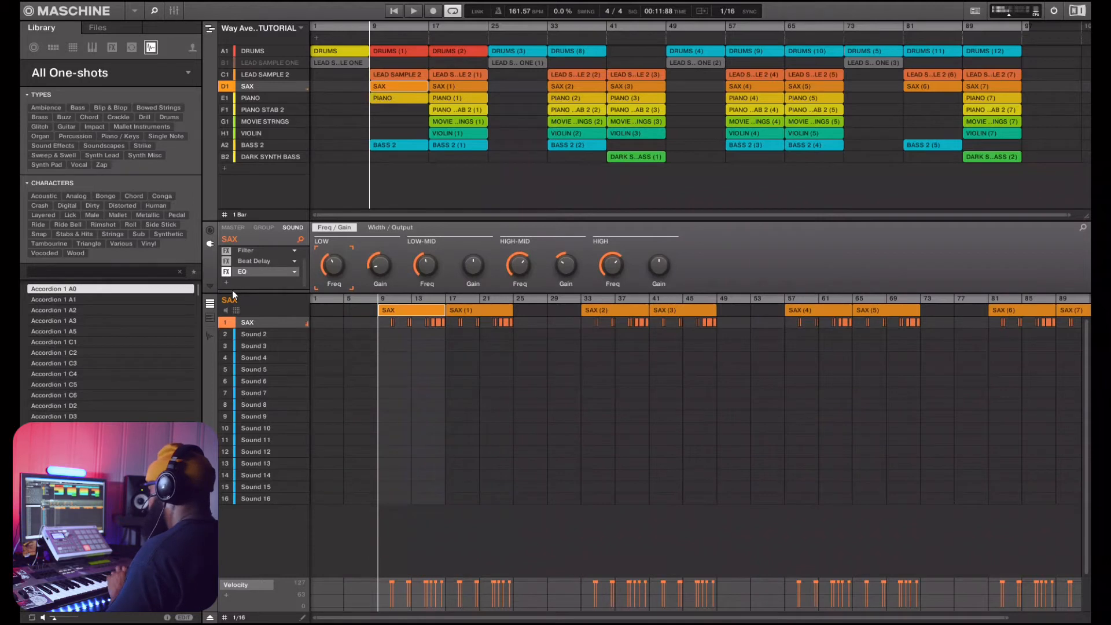
Bypass and re-enable the Filter, Beat Delay and EQ on the SAX sound to compare it dry and processed.
left_click(226, 271)
left_click(226, 261)
left_click(226, 251)
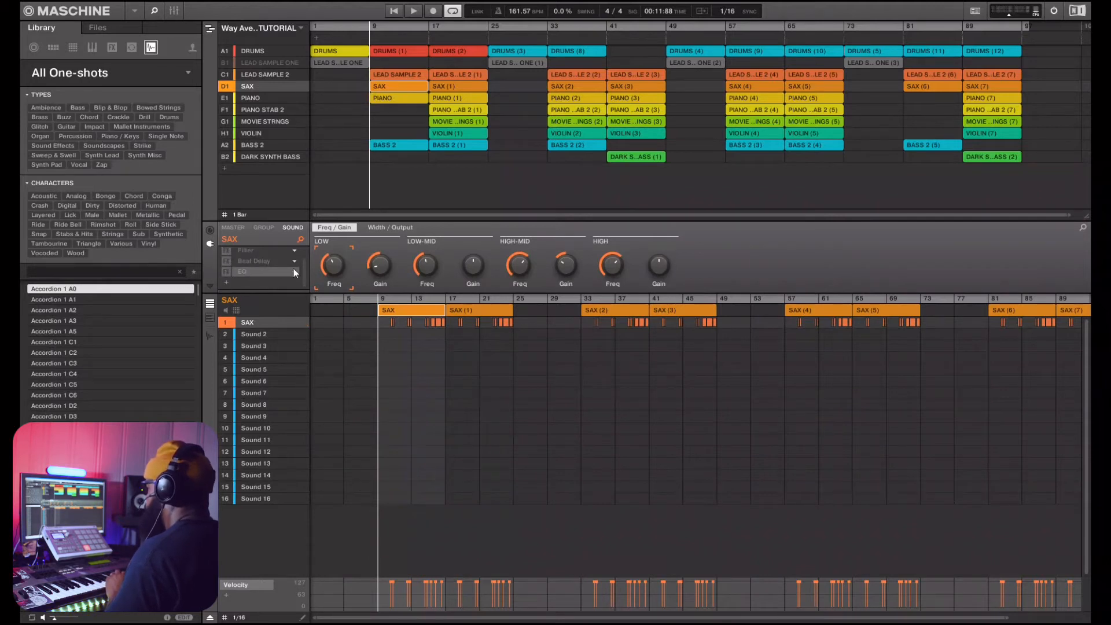
scroll(303, 266, "up", 1)
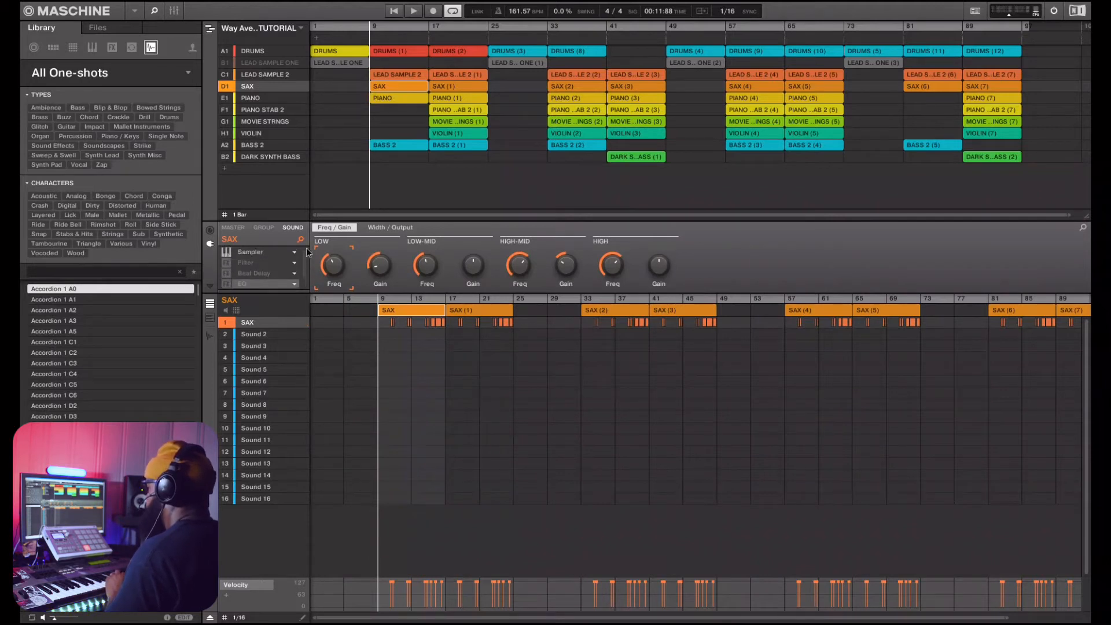
left_click(226, 263)
left_click(226, 273)
left_click(226, 283)
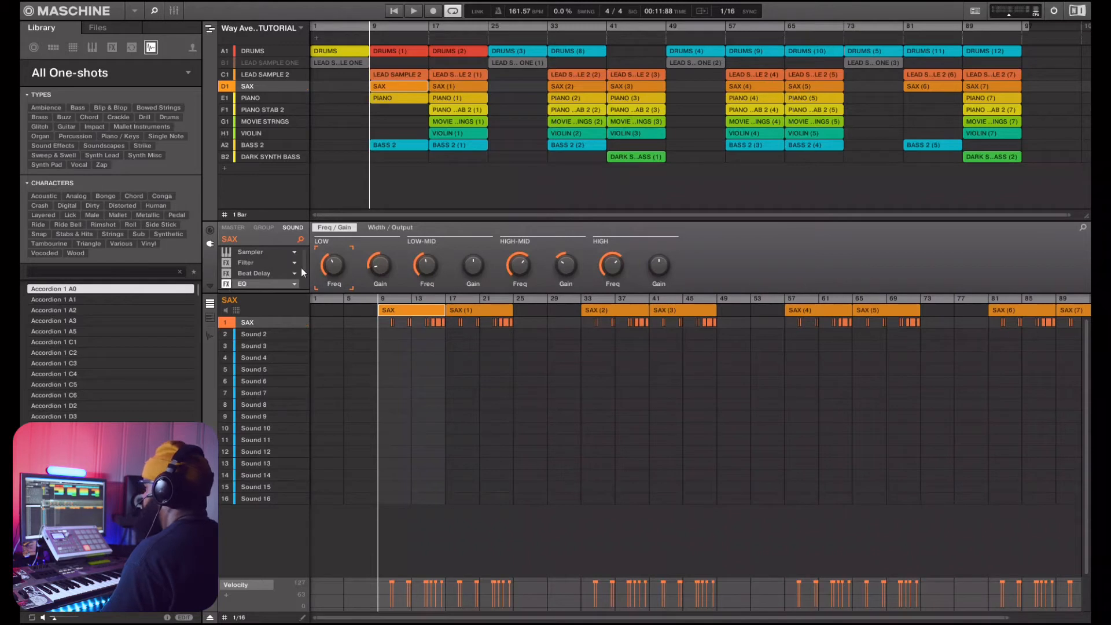
scroll(304, 268, "down", 1)
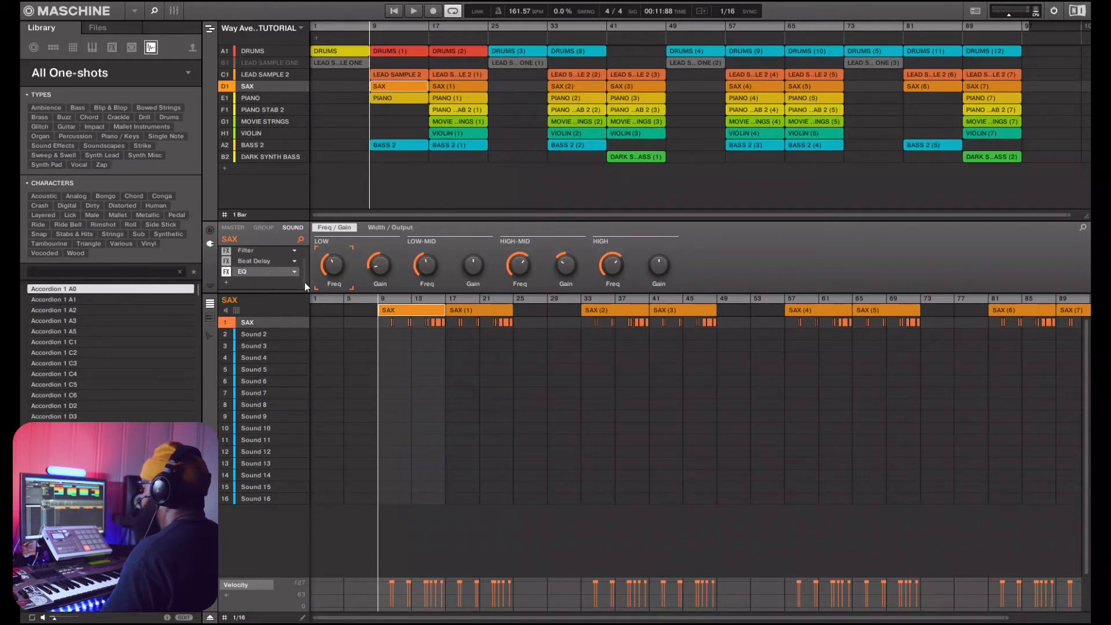
scroll(303, 266, "up", 1)
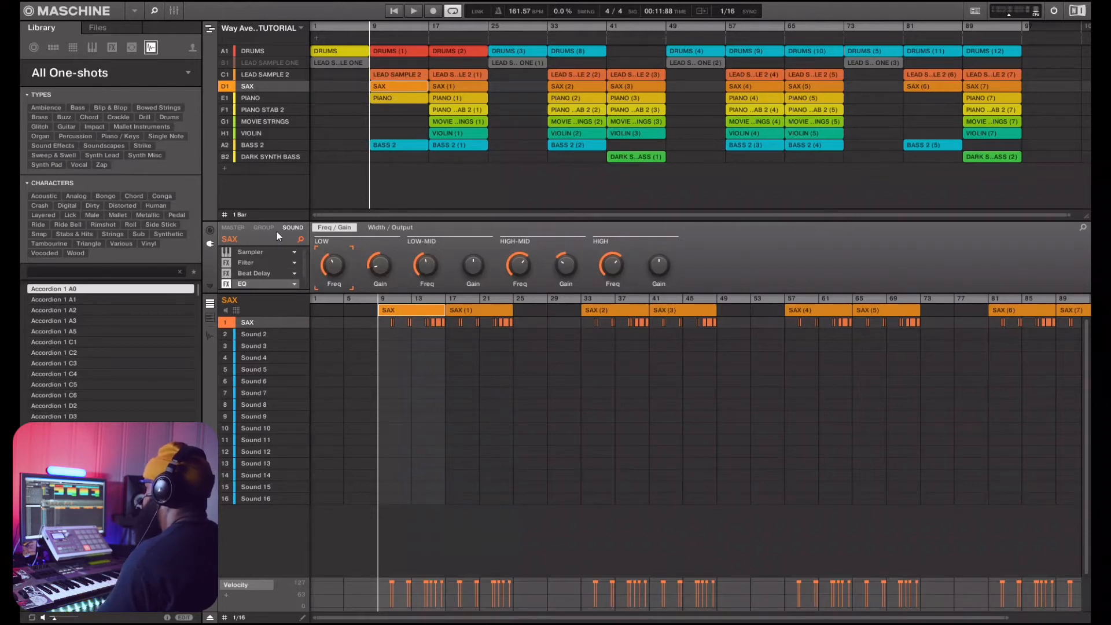
Select the PIANO clip at bar 9 and check the plugins on its group and on the PIANO LOOP sound.
left_click(388, 97)
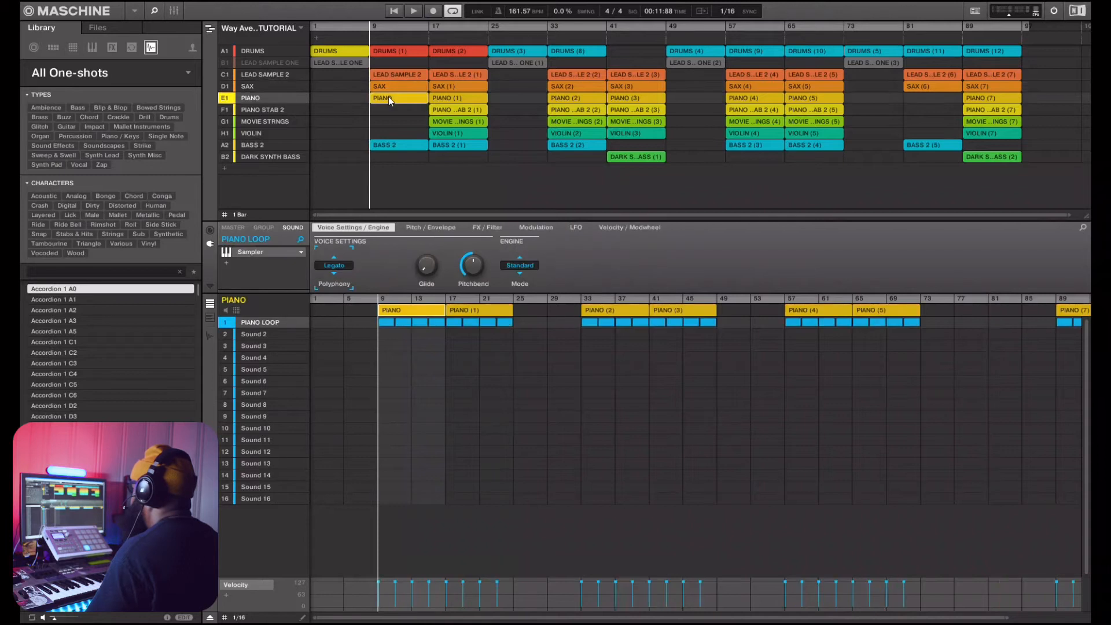
left_click(265, 228)
left_click(294, 228)
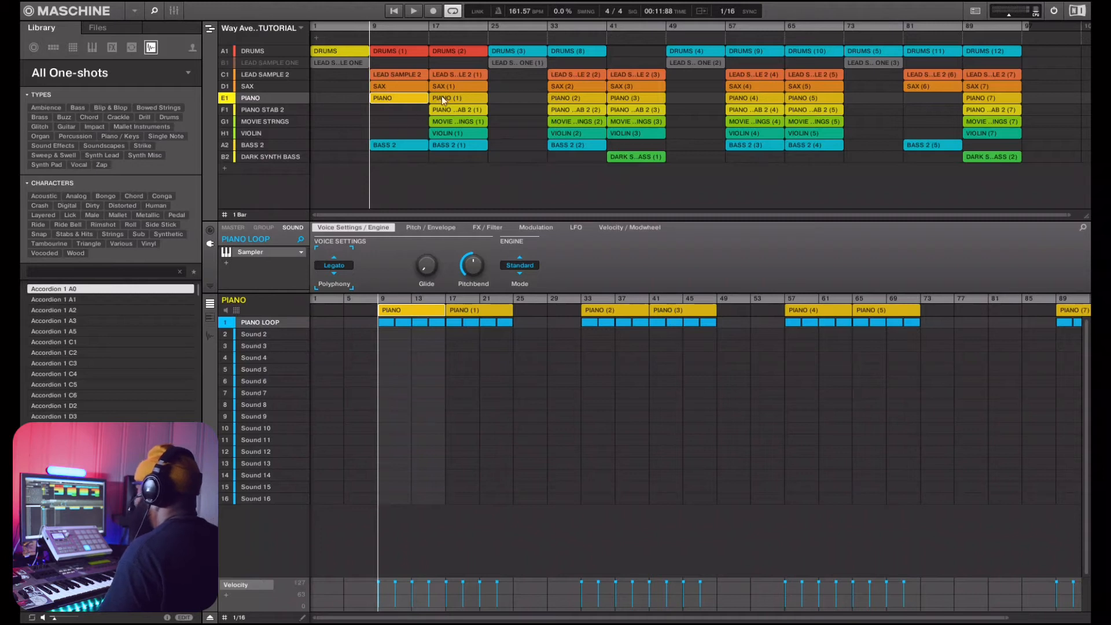
Select the MOVIE STRINGS clip at bar 17 and examine the group's FabFilter Pro-Q 2 curve, closing its window.
left_click(443, 121)
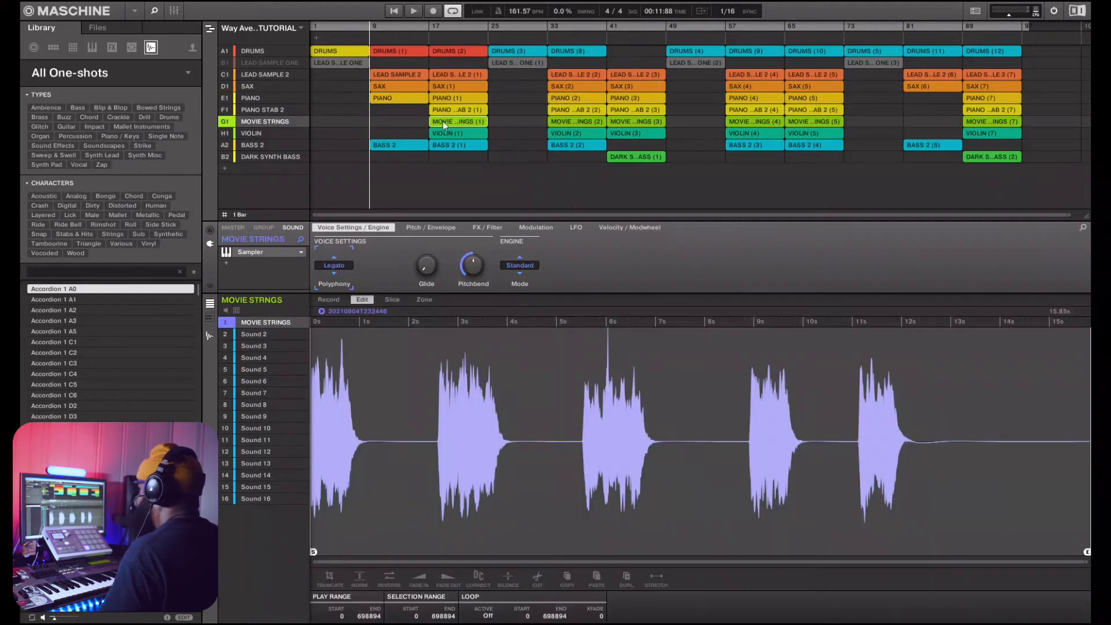
left_click(266, 228)
left_click(315, 226)
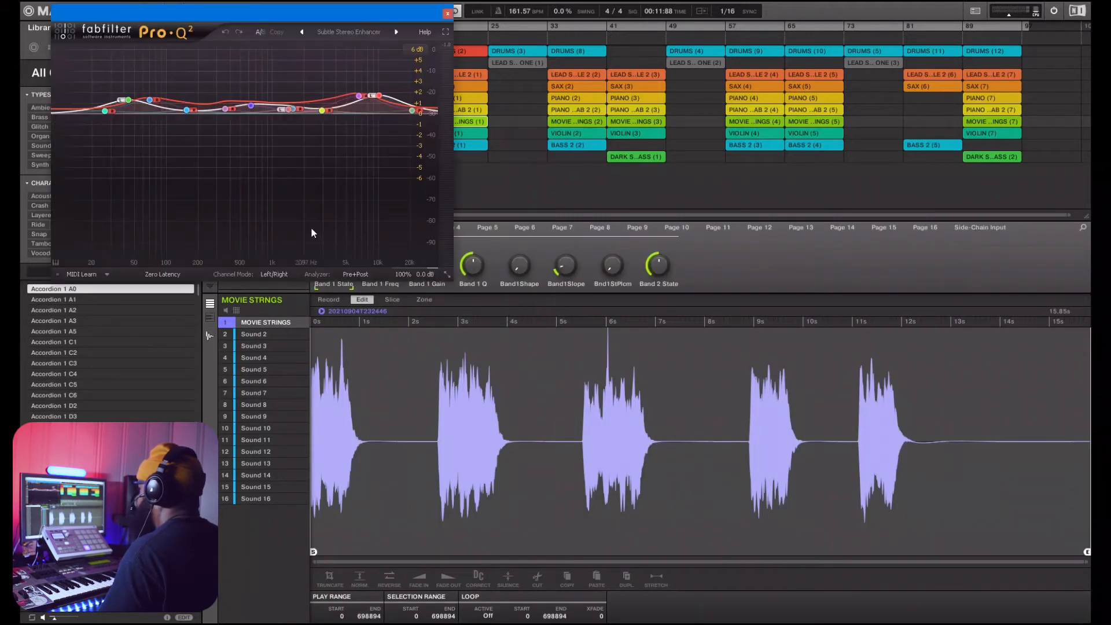
left_click(447, 14)
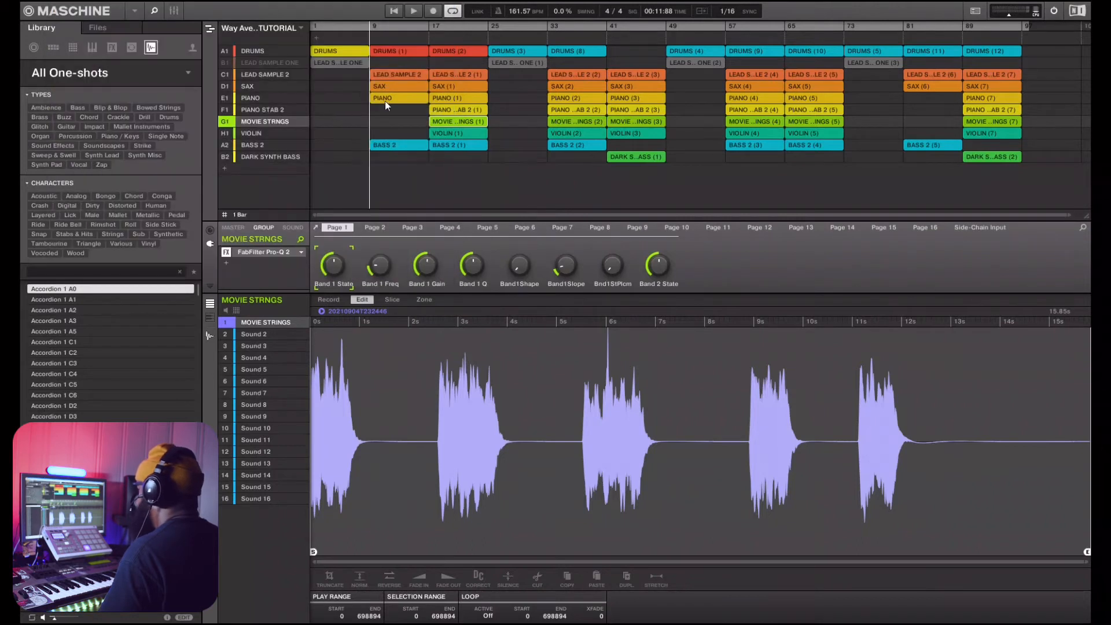
Select the VIOLIN clip at bar 17 and check the FabFilter Pro-Q 2 curve on its group, closing the plugin window.
left_click(439, 131)
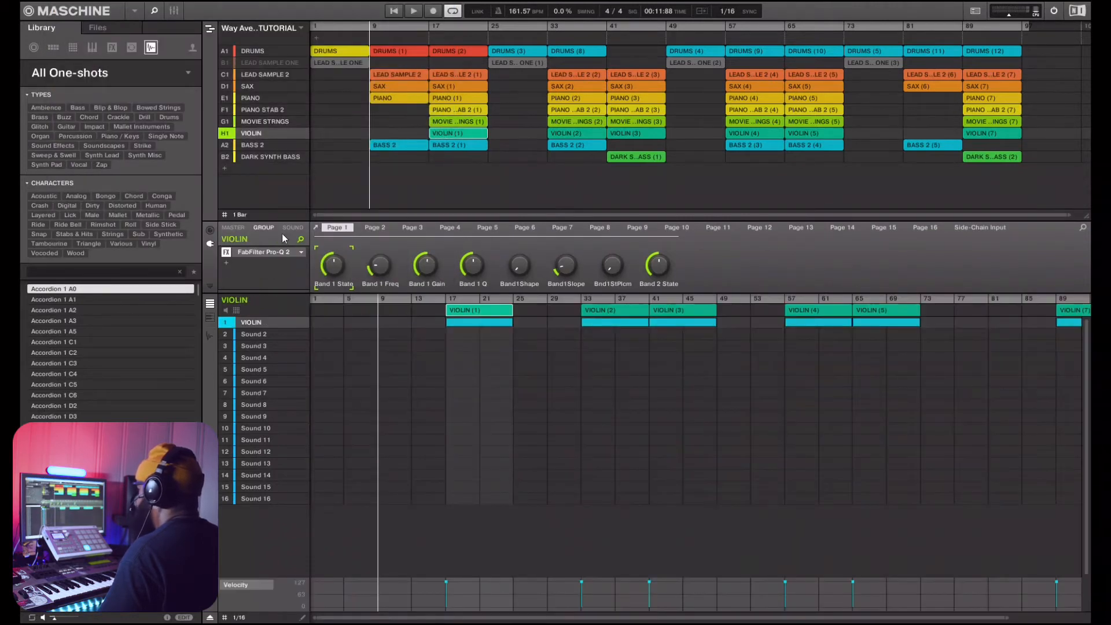
left_click(316, 227)
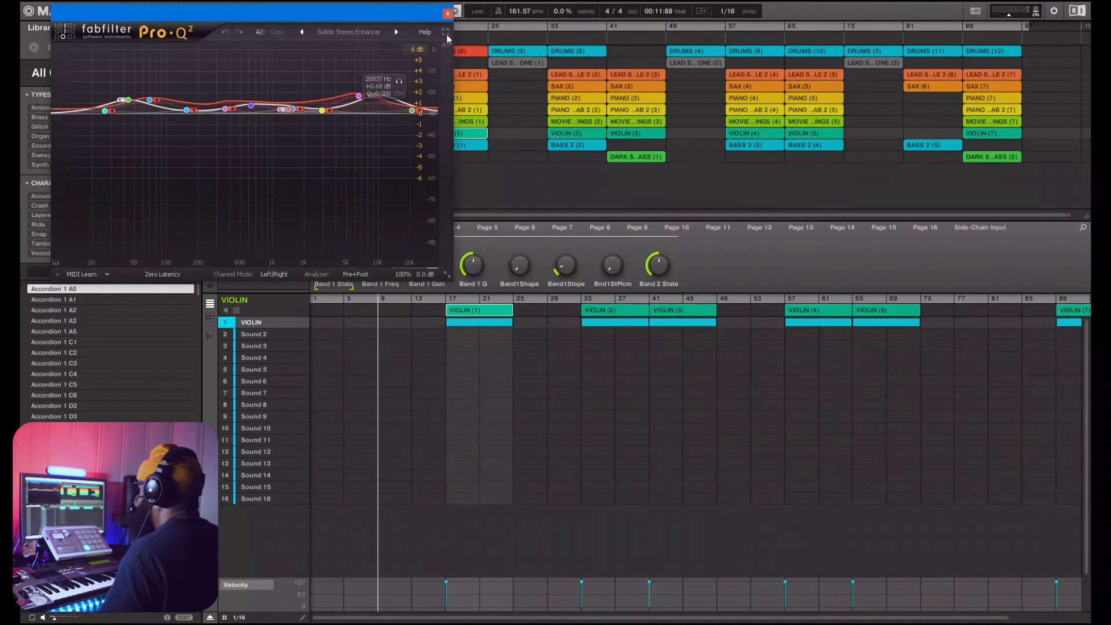
left_click(448, 14)
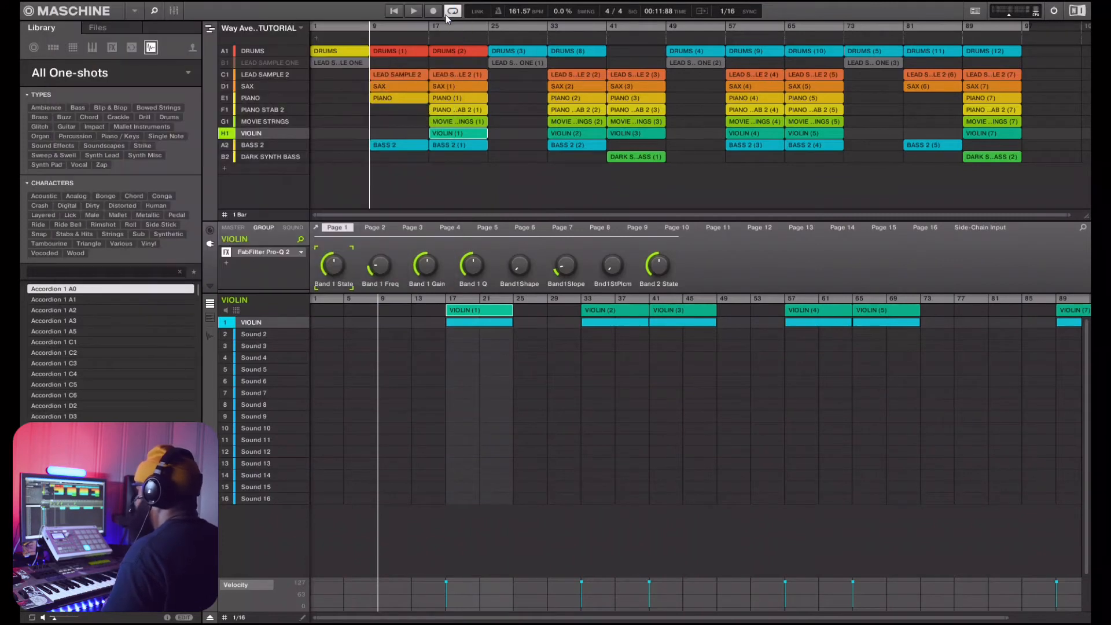
Inspect the VIOLIN sound's Sampler settings, sample waveform and zone map, and compare with the MOVIE STRINGS zone map.
left_click(294, 227)
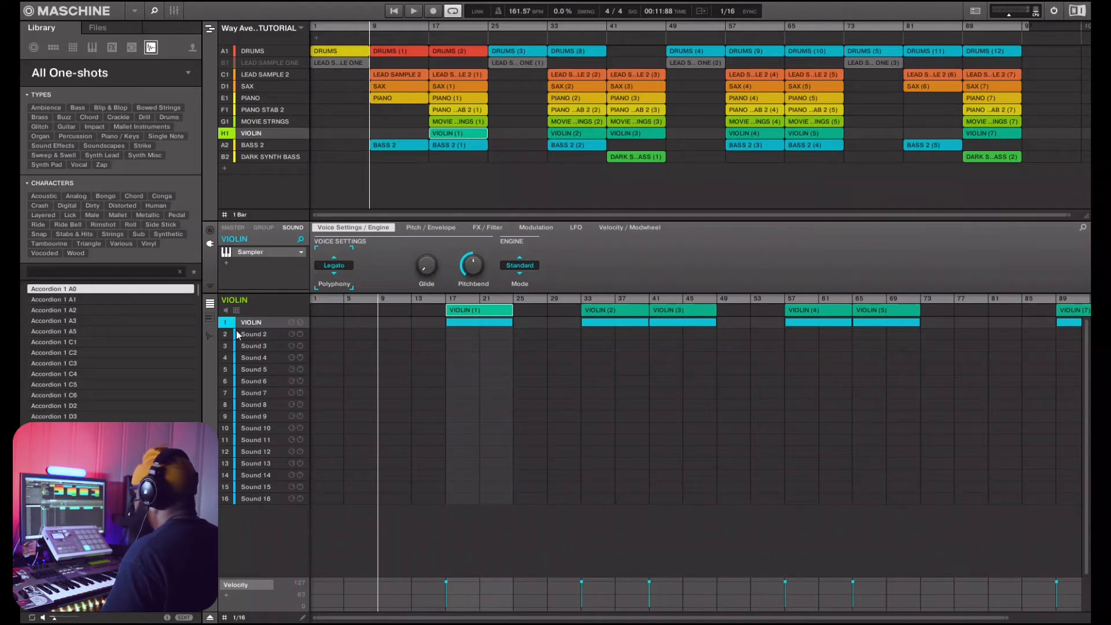
left_click(210, 336)
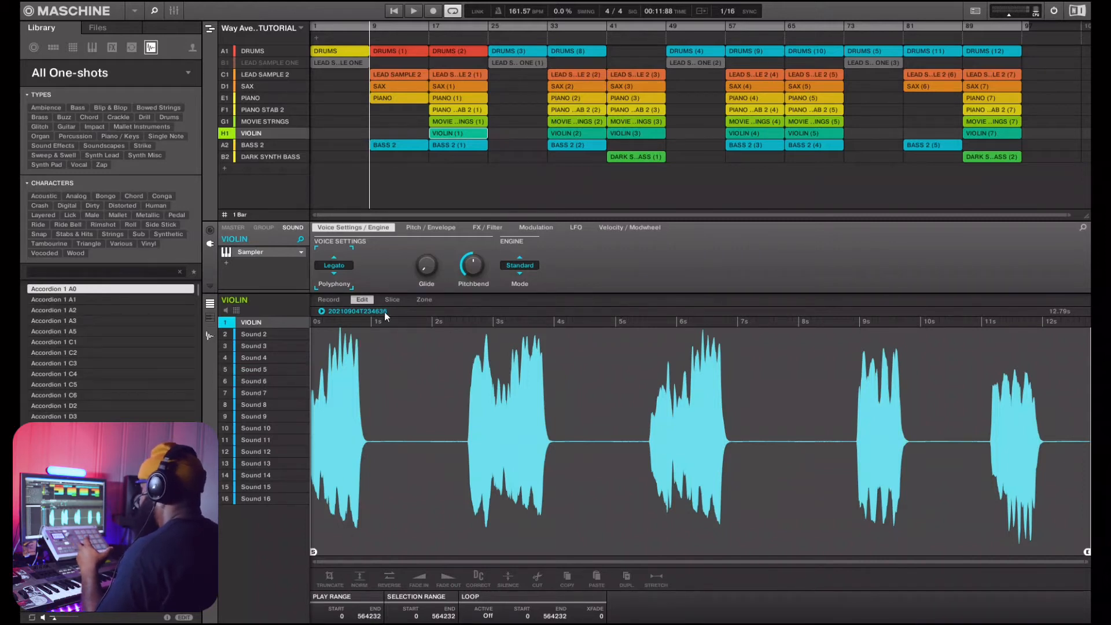
left_click(419, 300)
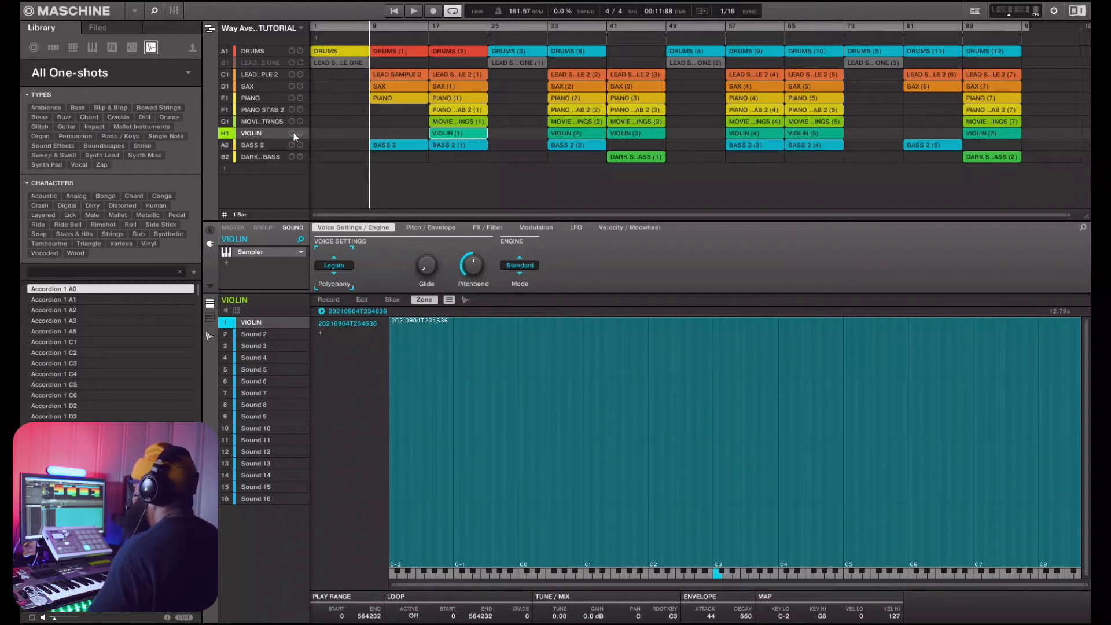
left_click(276, 122)
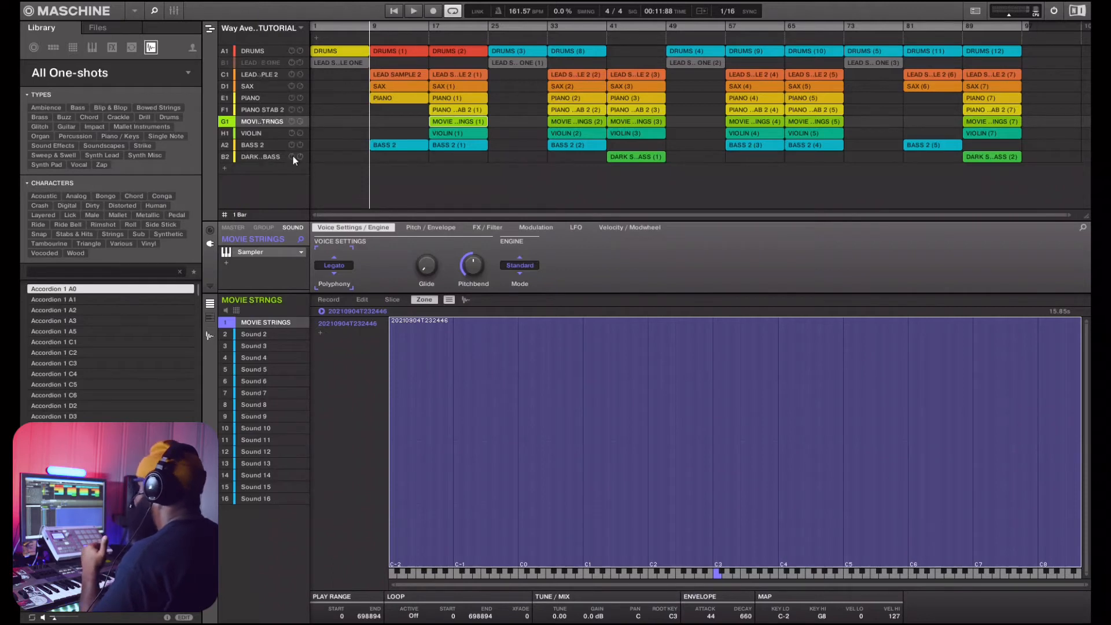
Unmute the LEAD SAMPLE ONE group and select it to show its sounds and patterns.
left_click(231, 63)
left_click(244, 61)
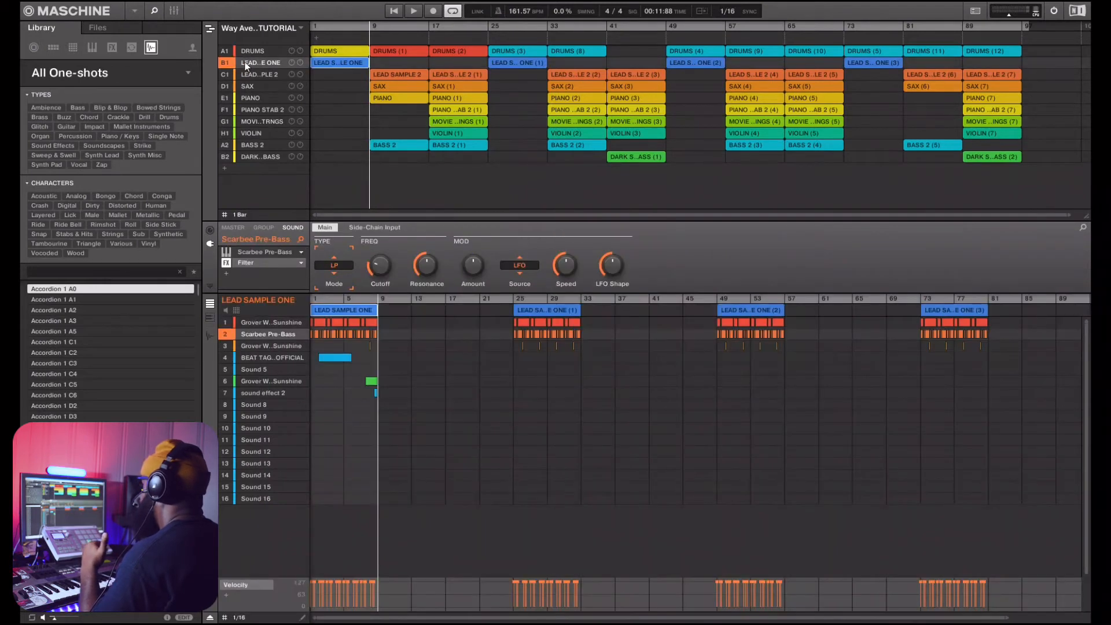
Play the arrangement from bar 9, muting and unmuting the BASS 2 group for comparison, and return the playhead to bar 17.
left_click(414, 11)
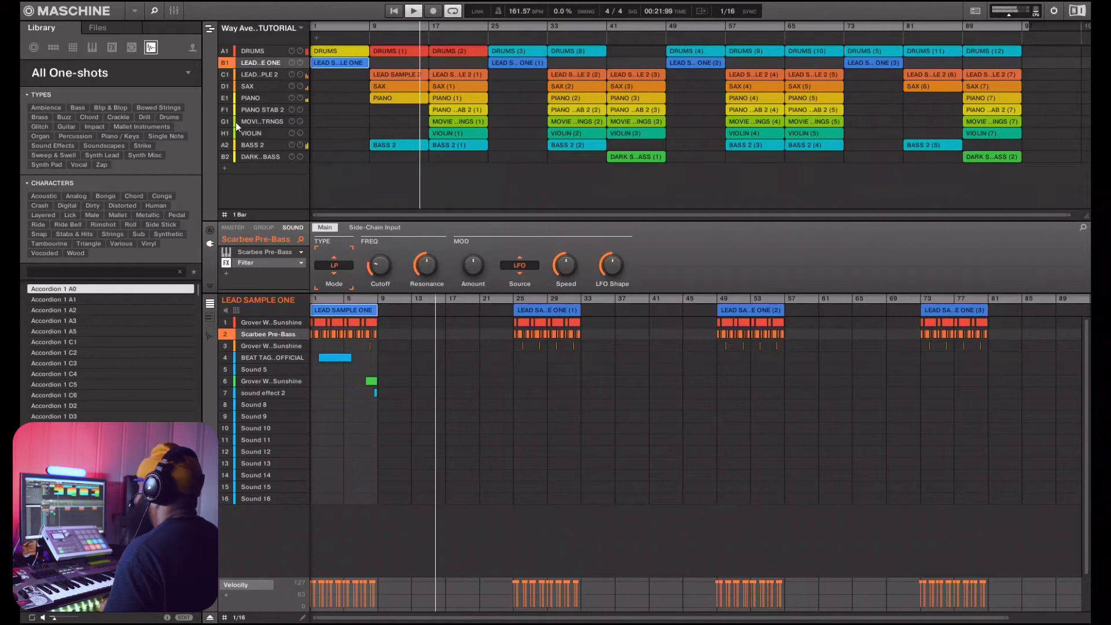
left_click(225, 146)
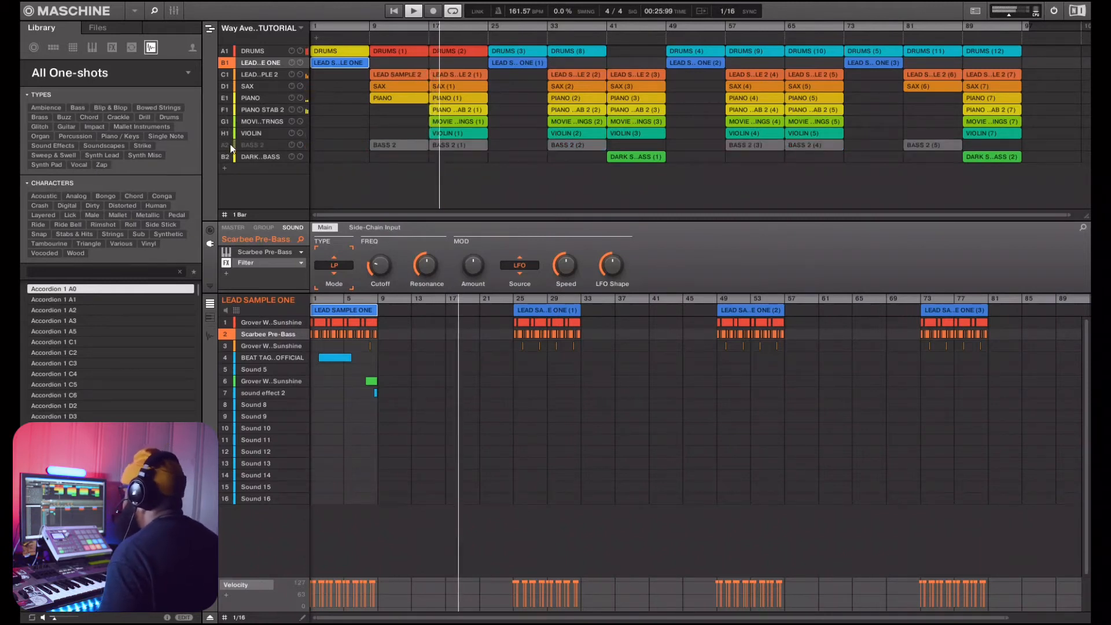
left_click(226, 145)
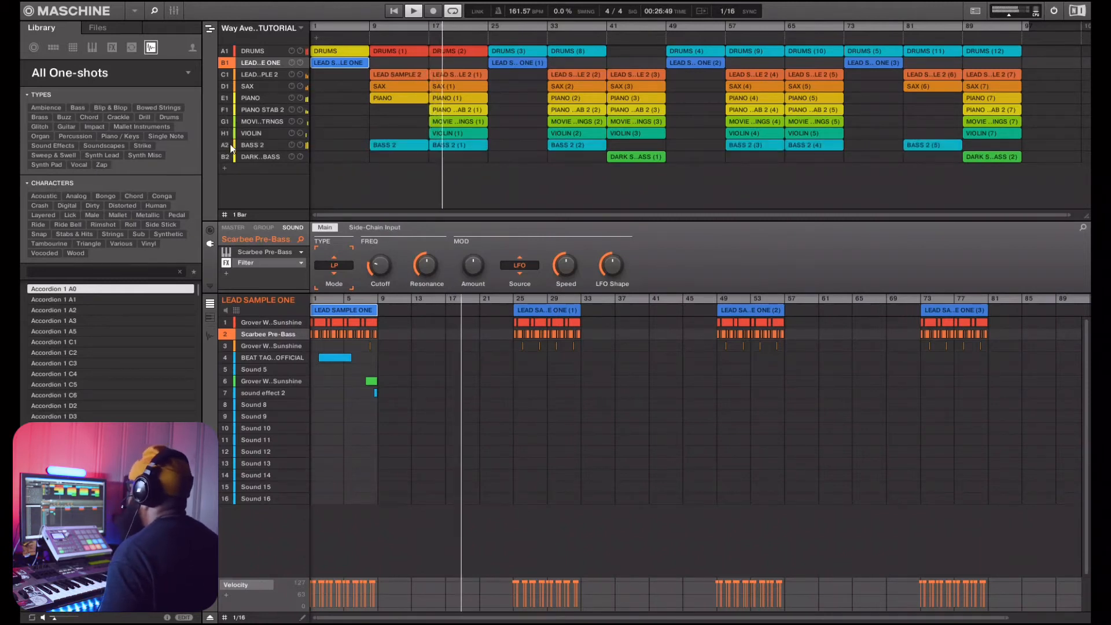
left_click(431, 25)
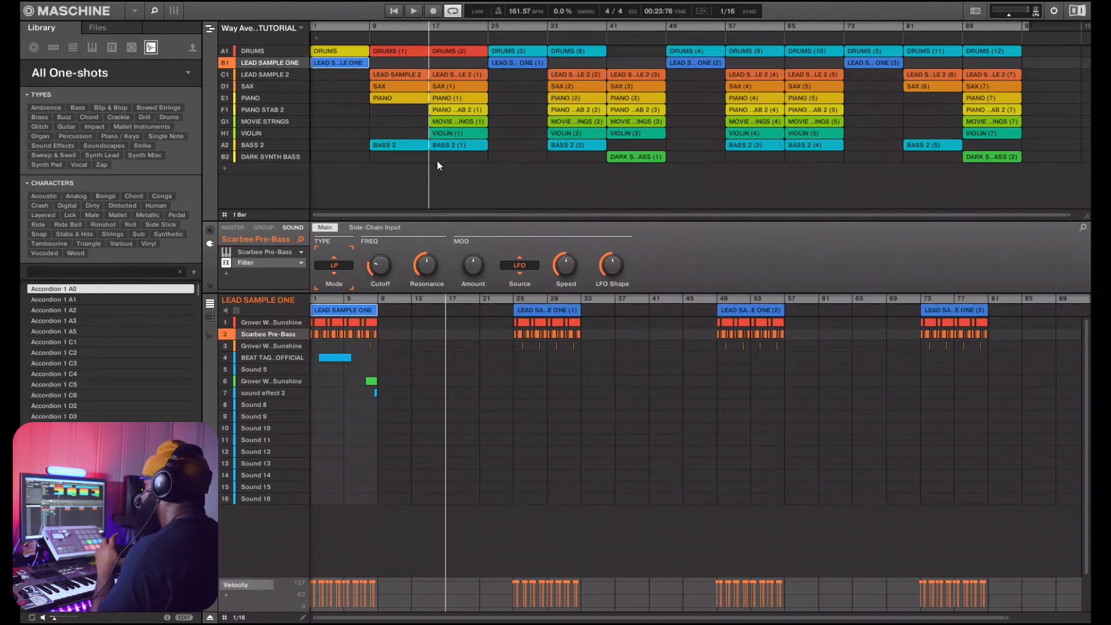
Review the BASS 2, VIOLIN, MOVIE STRINGS, PIANO STAB 2, LEAD SAMPLE 2, SAX and PIANO clips at bar 17 one after another.
left_click(446, 144)
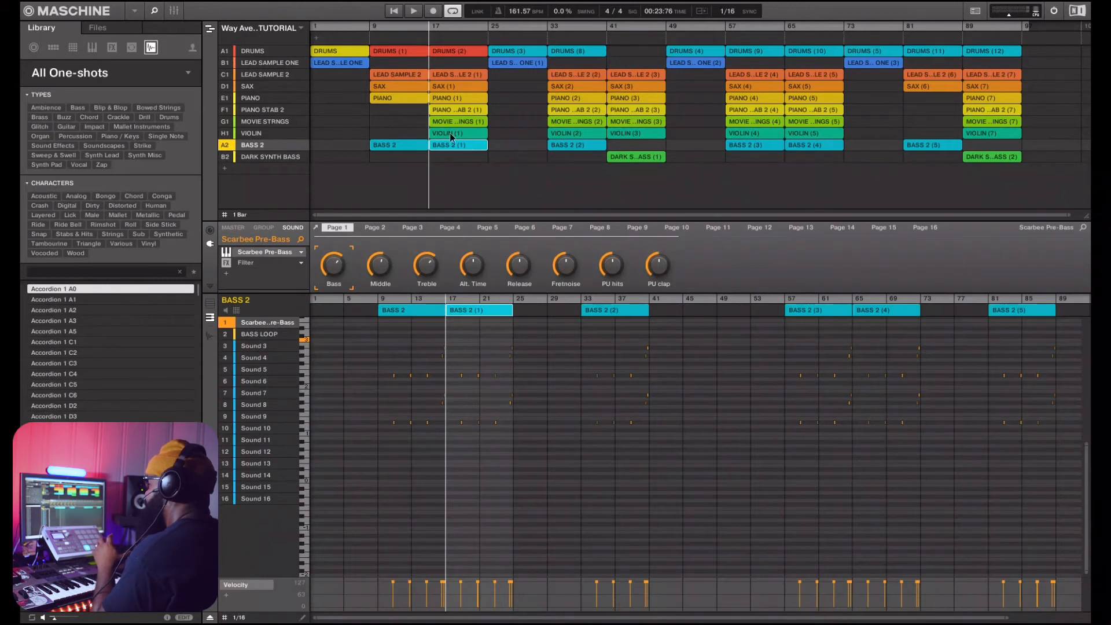
left_click(450, 135)
left_click(446, 145)
left_click(454, 133)
left_click(457, 120)
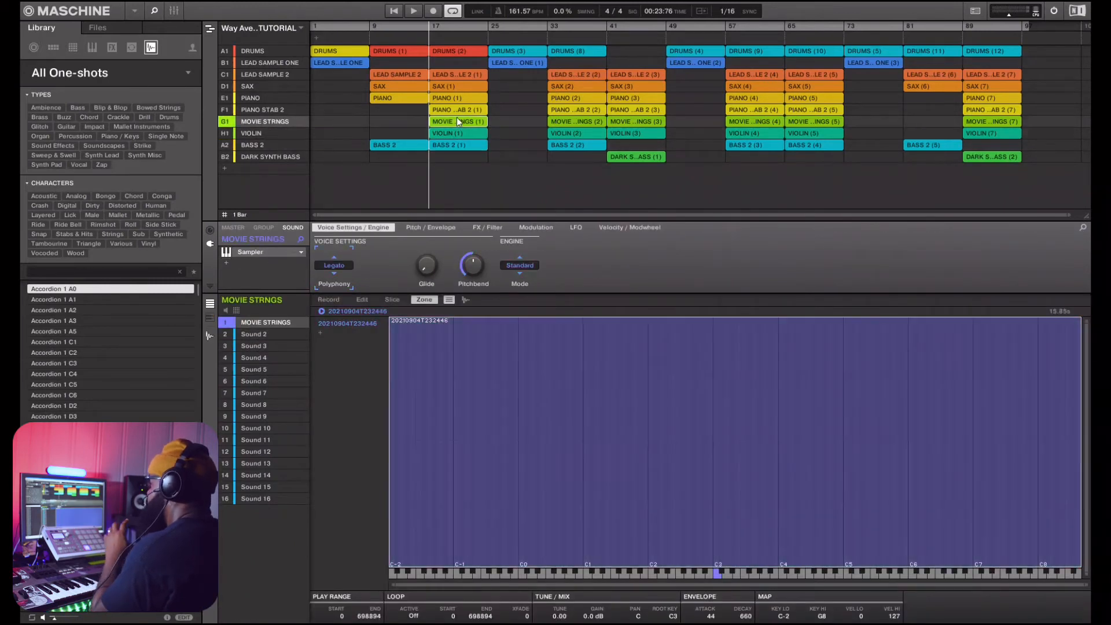
left_click(457, 110)
left_click(463, 75)
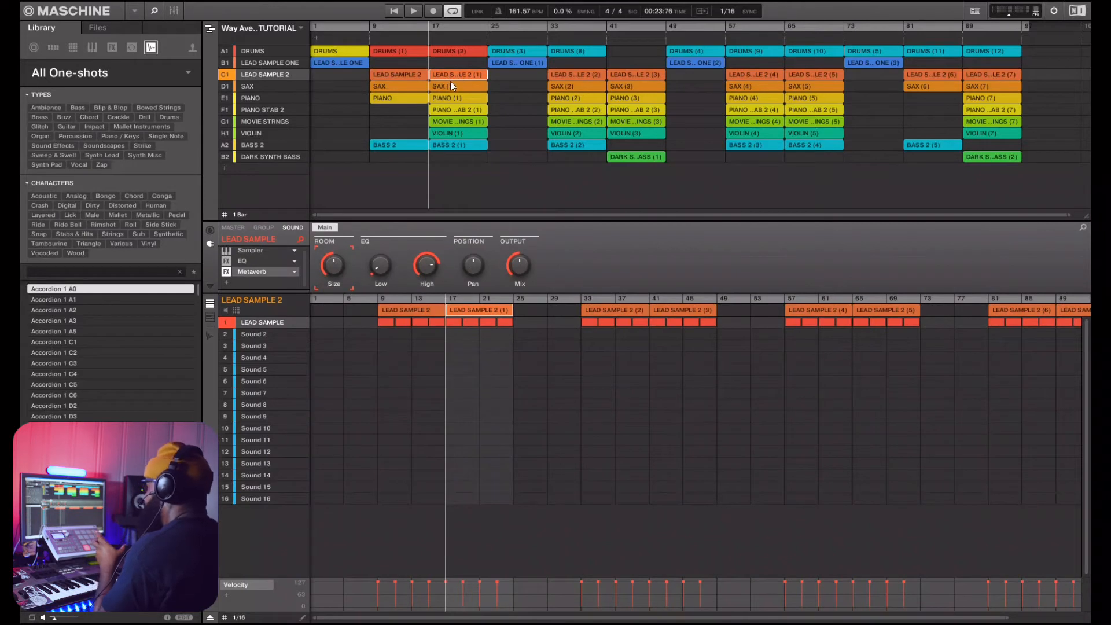
left_click(450, 84)
left_click(449, 95)
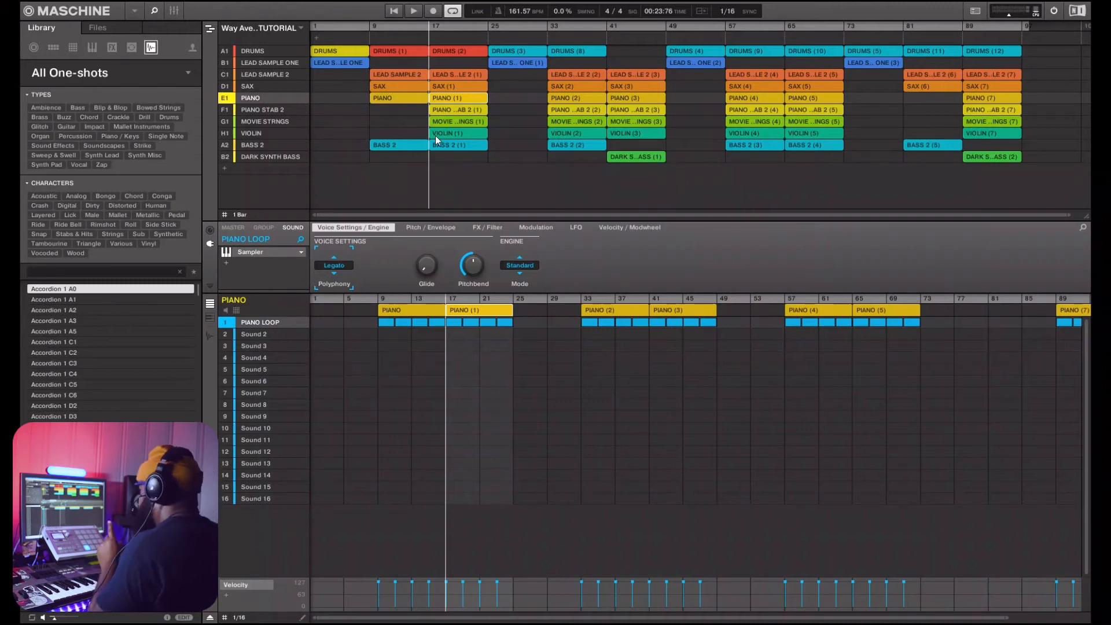
Solo the LEAD SAMPLE 2 group, listen to it from bar 17, and return to bar 17 with the solo off.
left_click(443, 73)
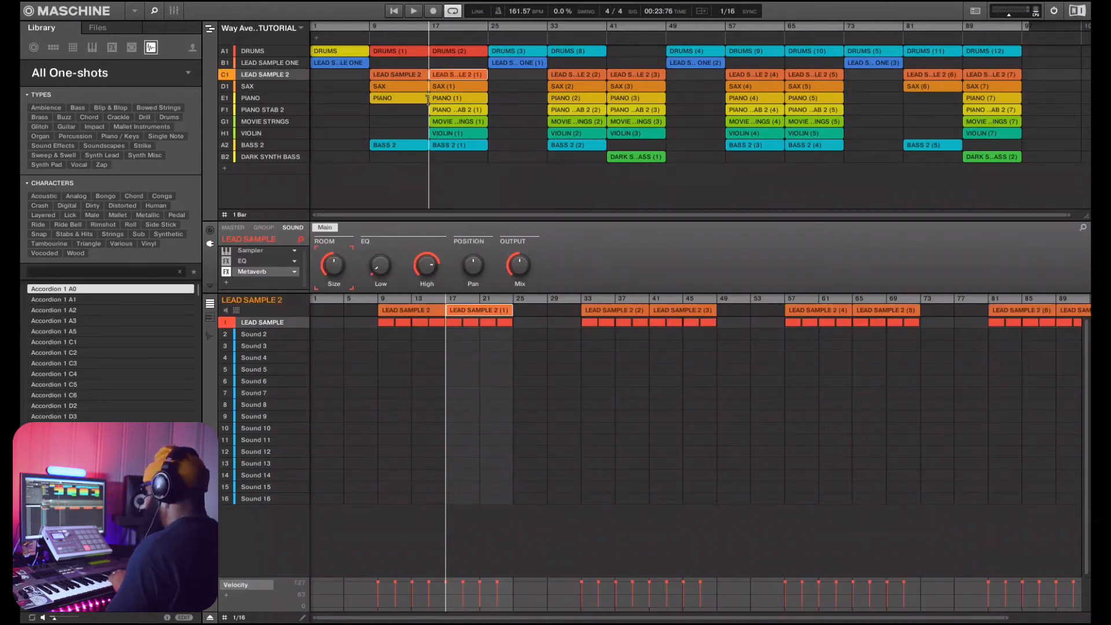
right_click(225, 74)
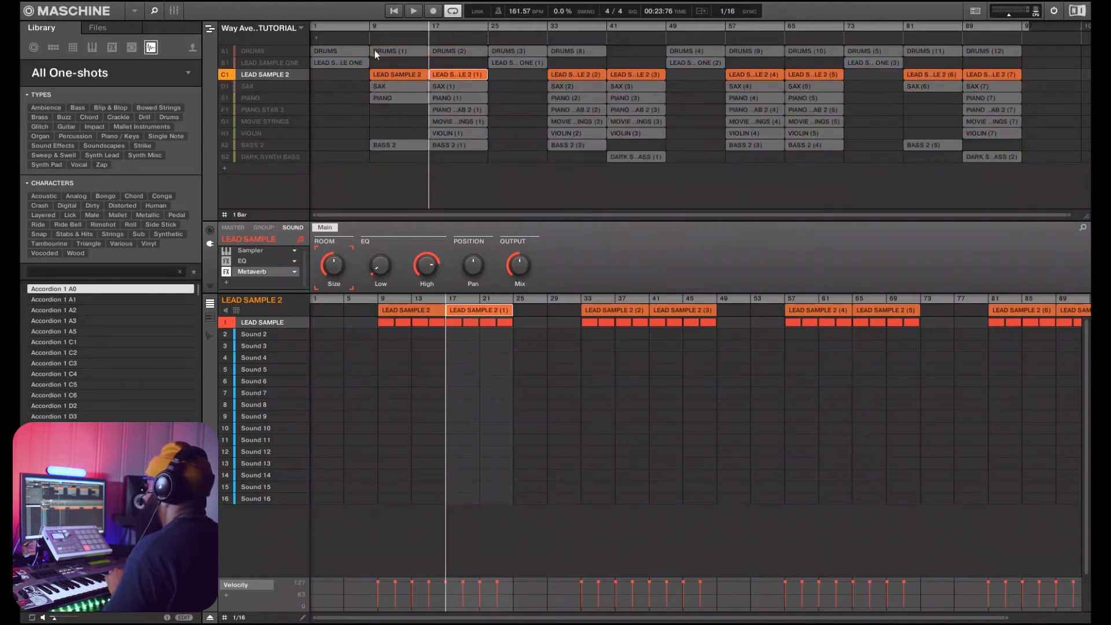
left_click(413, 13)
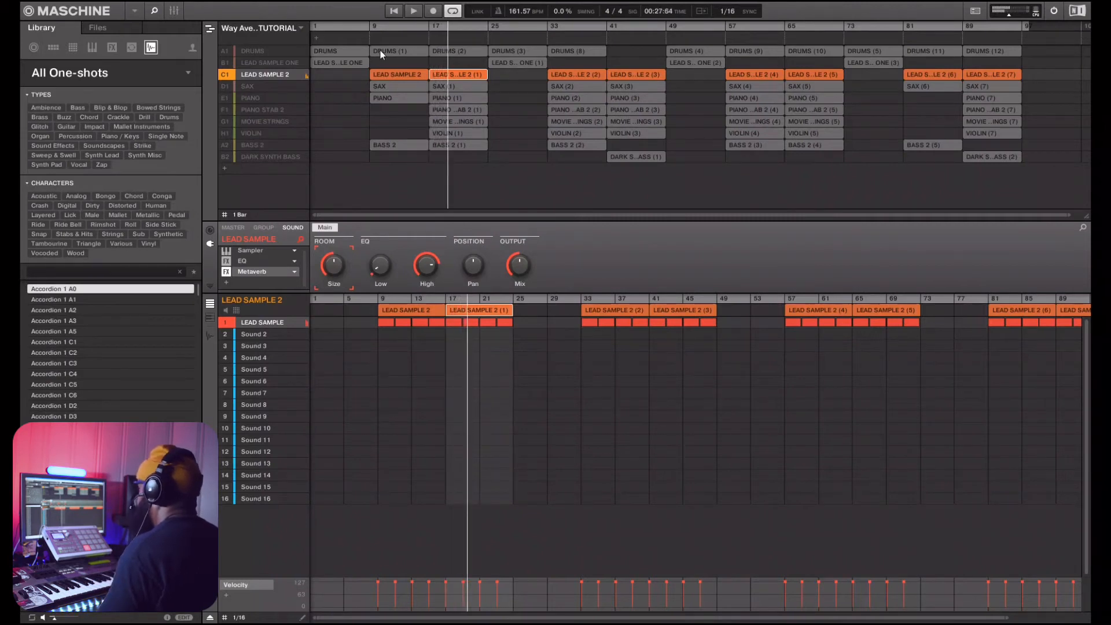
key("space")
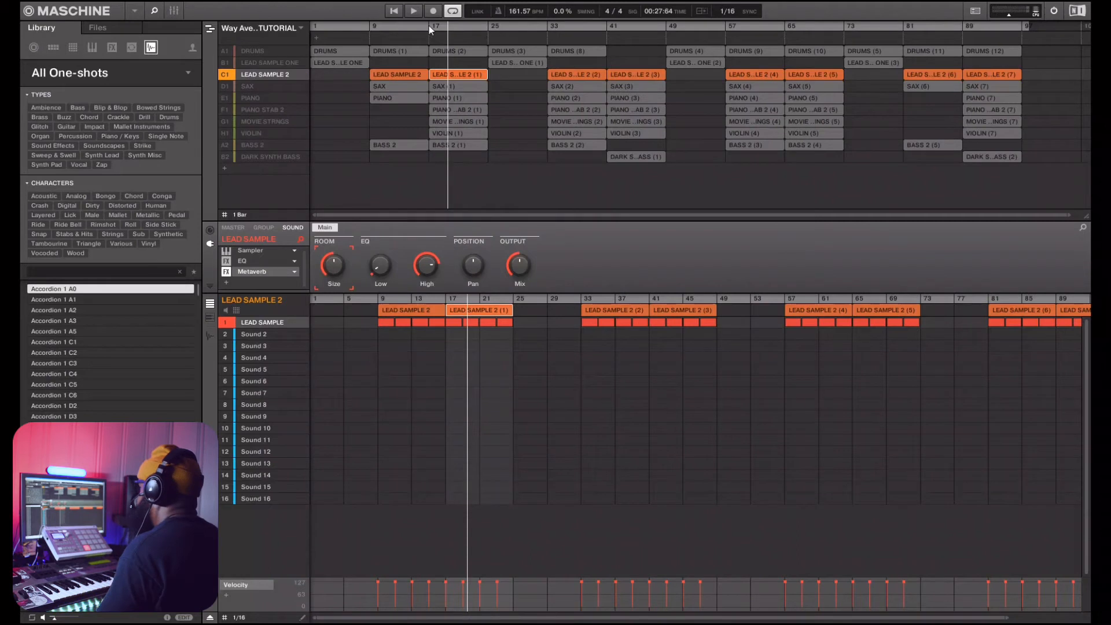
left_click(428, 26)
right_click(228, 77)
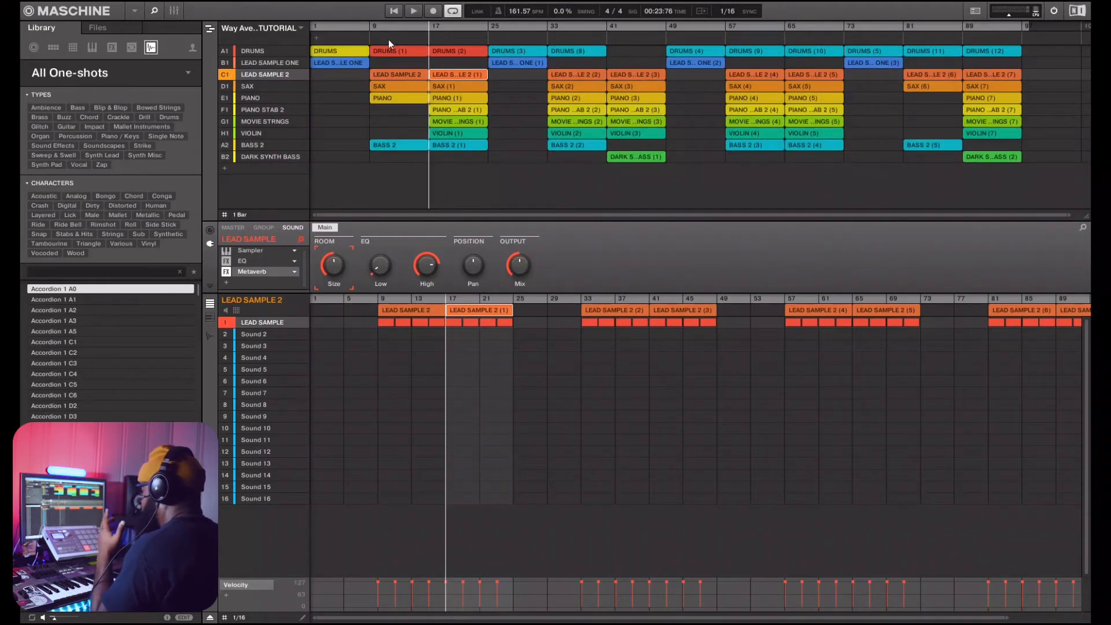
Play the full mix from bar 17 and through the bar 25 section, checking its LEAD SAMPLE ONE and DRUMS clips, and stop playback.
left_click(418, 14)
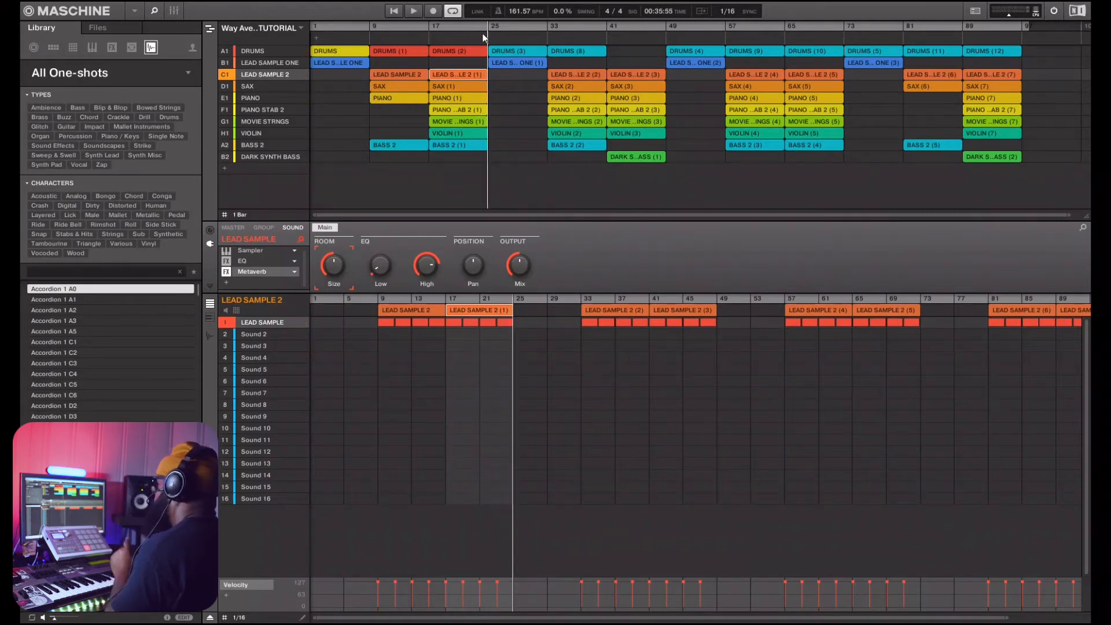
left_click(417, 9)
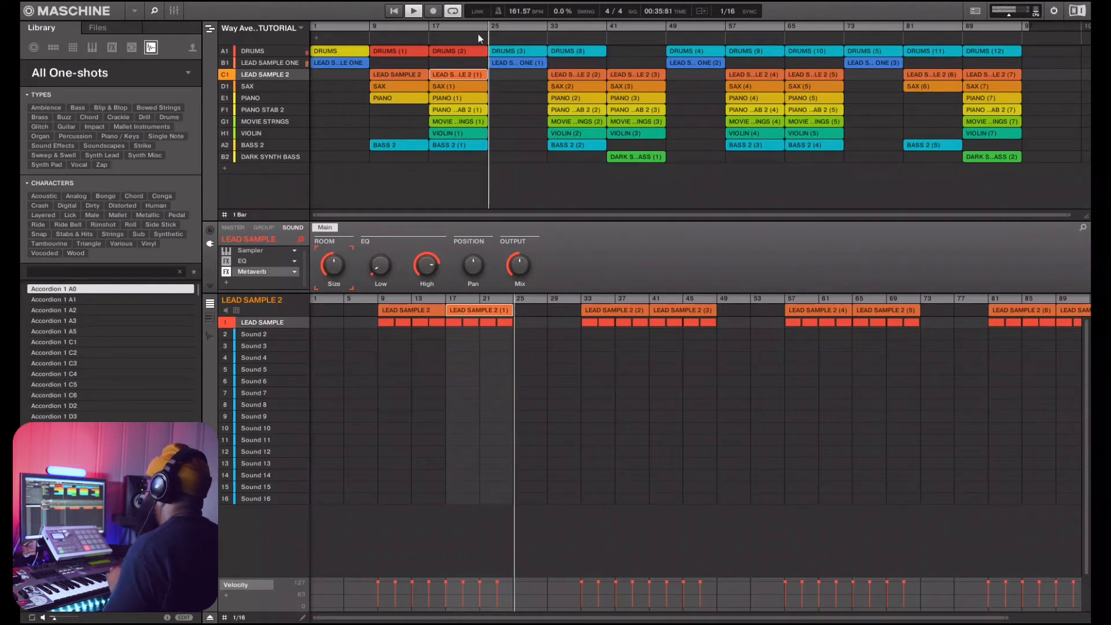
left_click(510, 64)
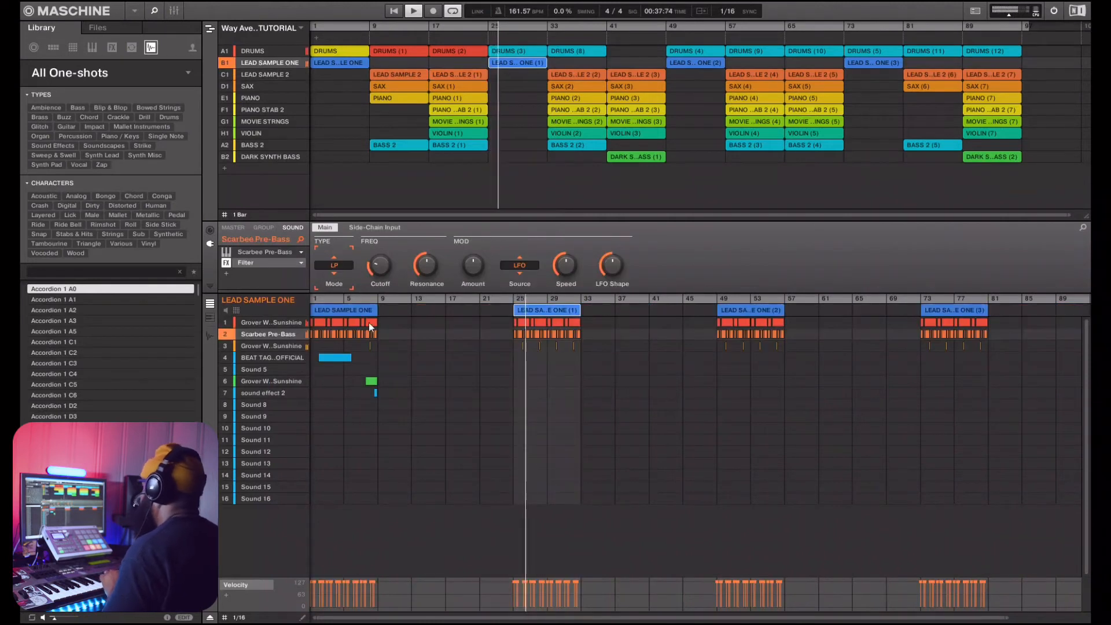
left_click(505, 50)
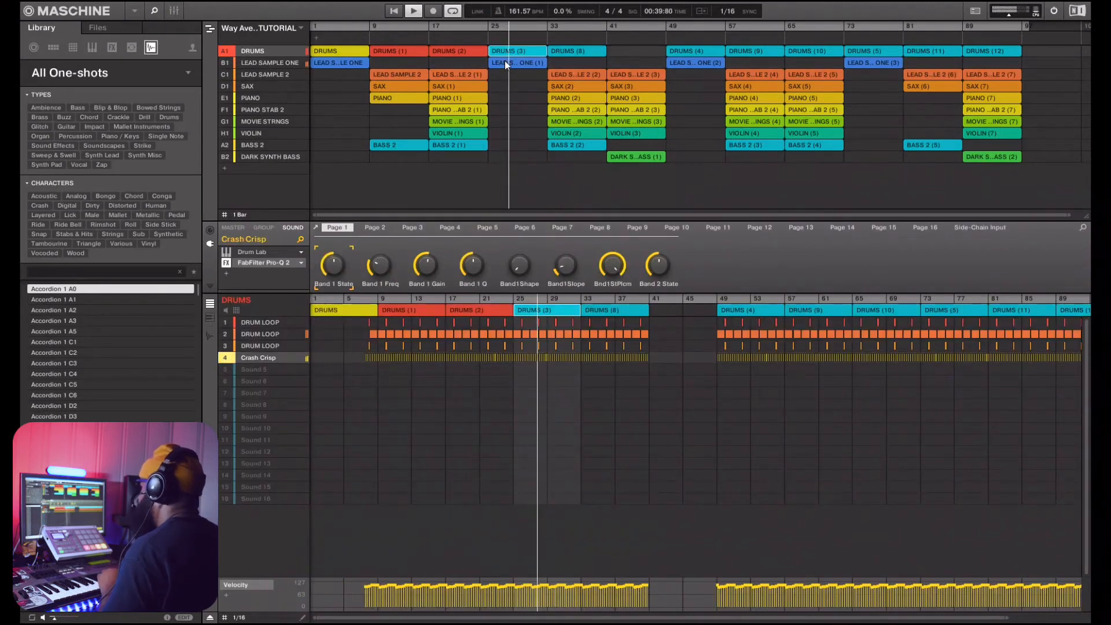
left_click(503, 63)
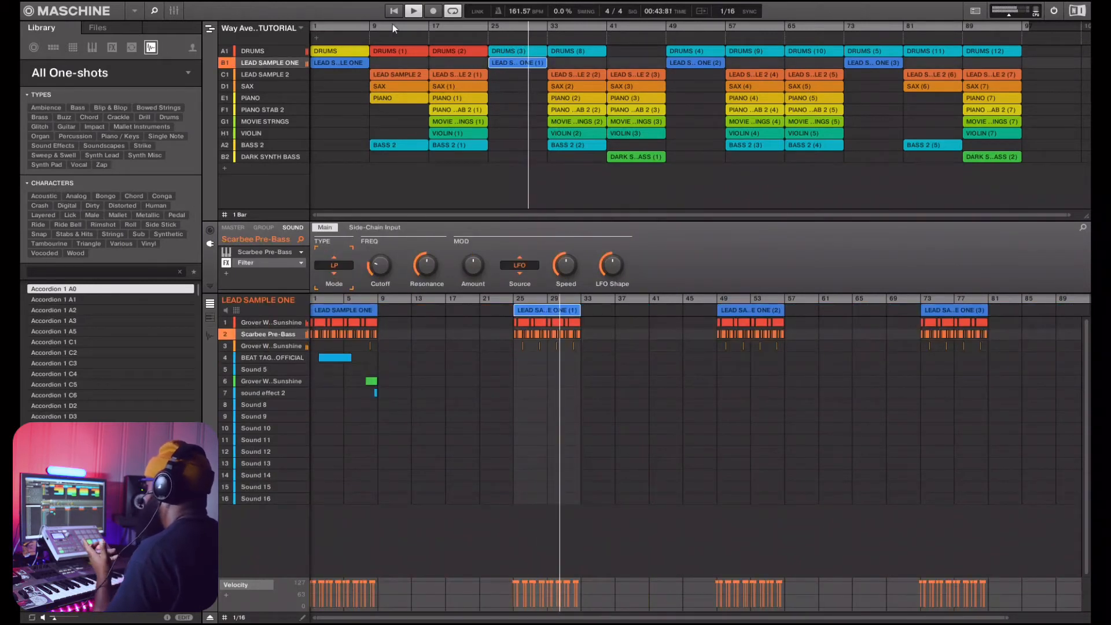
left_click(414, 12)
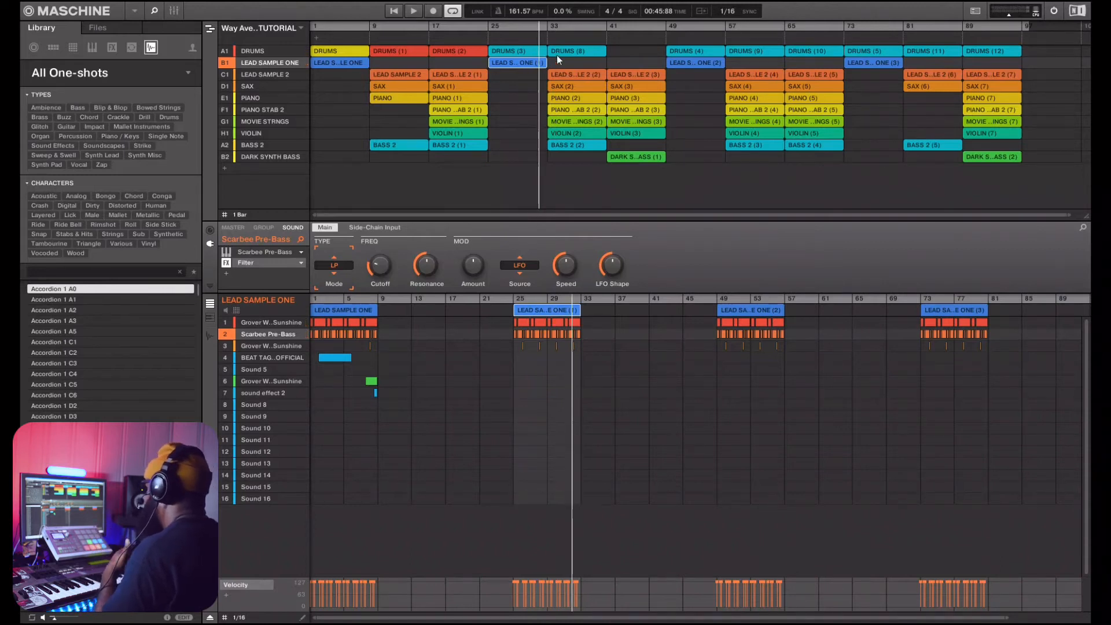
Move the playhead to bar 33, select the BASS 2 clip at bar 17 and view all of the group's sound patterns together.
left_click(546, 28)
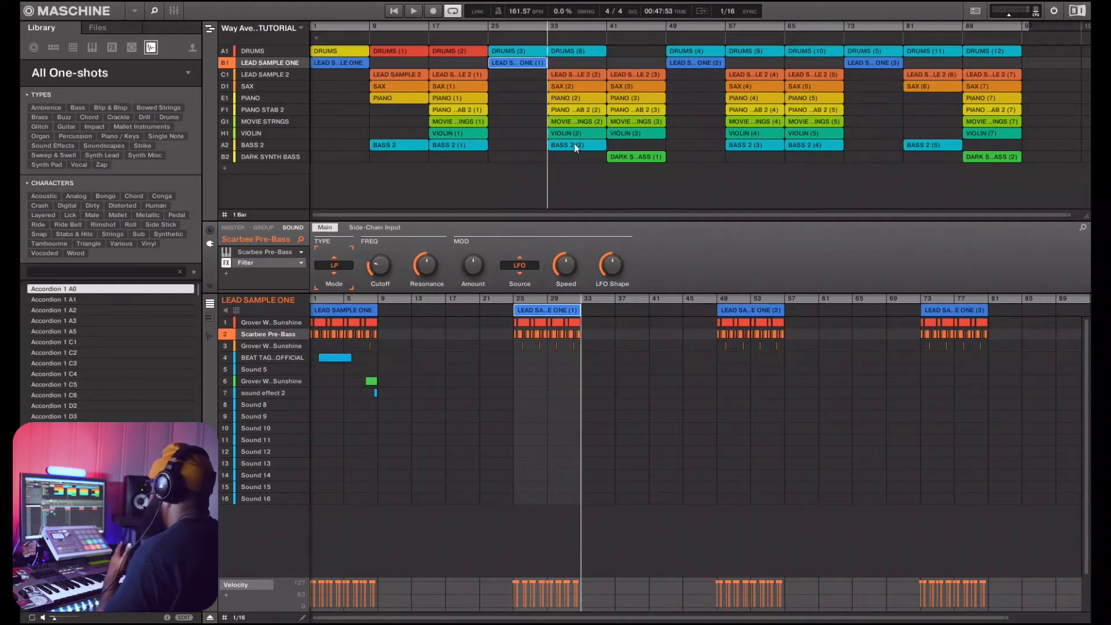
left_click(446, 144)
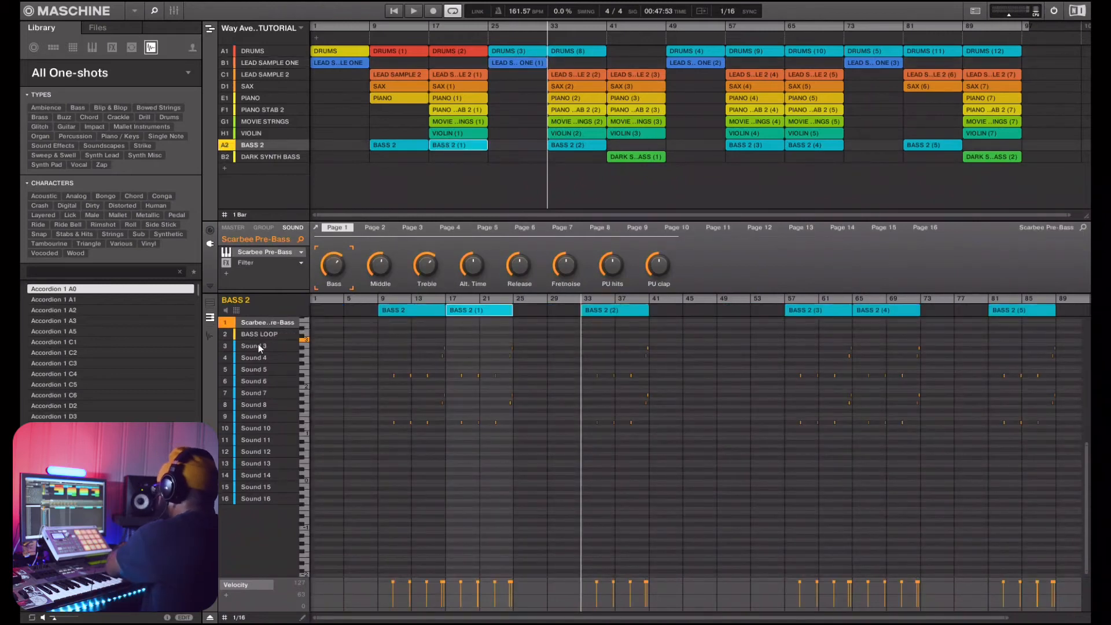
key("F2")
key("F5")
key("F2")
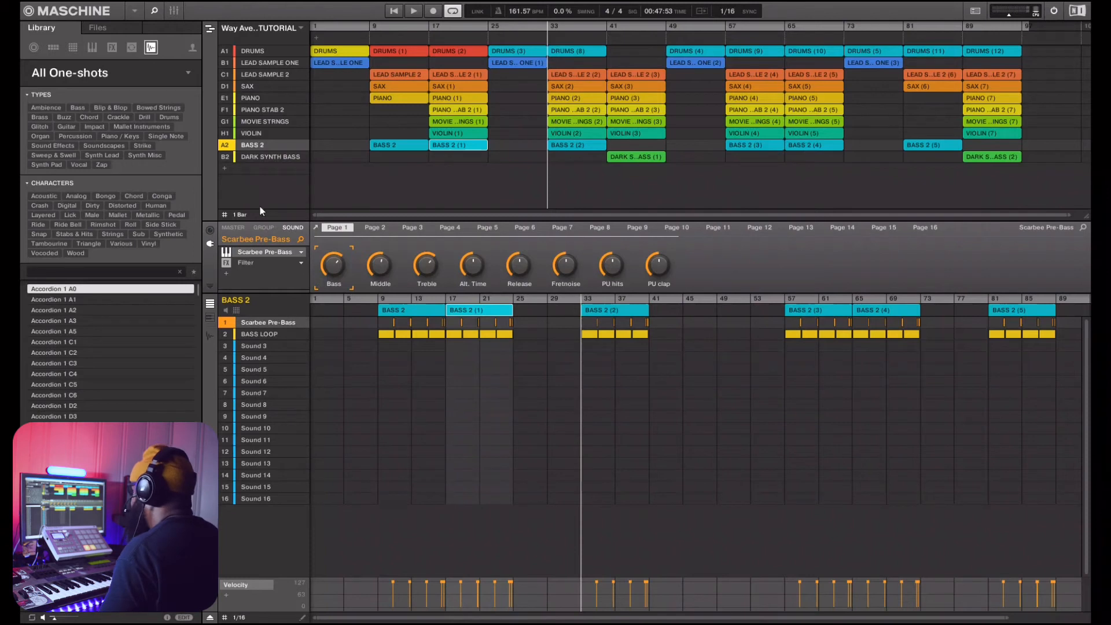
Return the playhead to bar 17 and solo the LEAD SAMPLE ONE group.
left_click(429, 27)
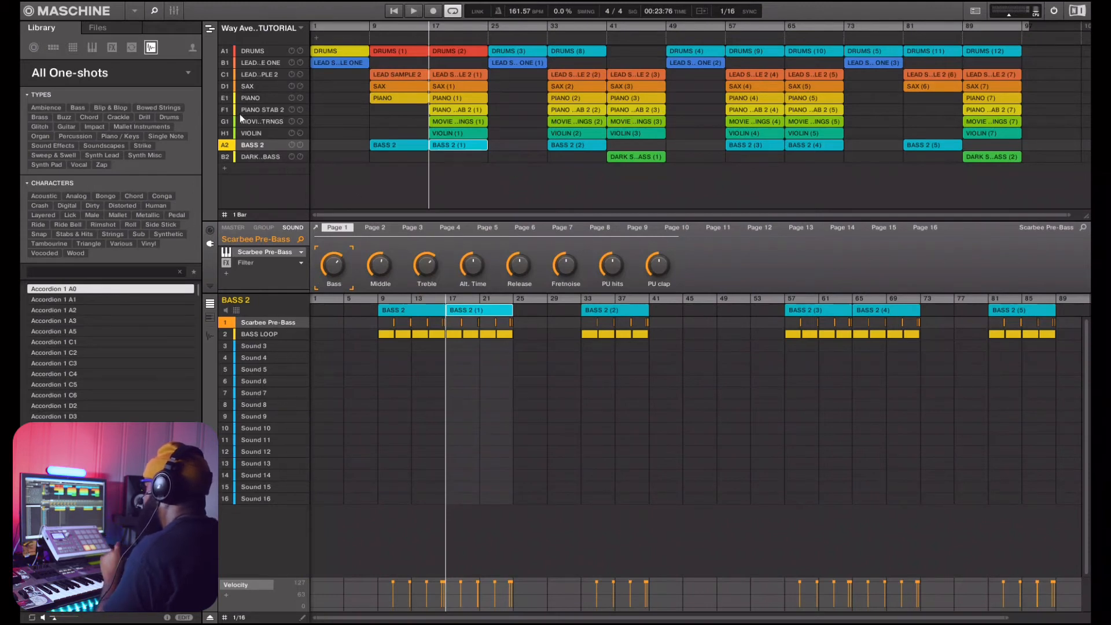
right_click(226, 63)
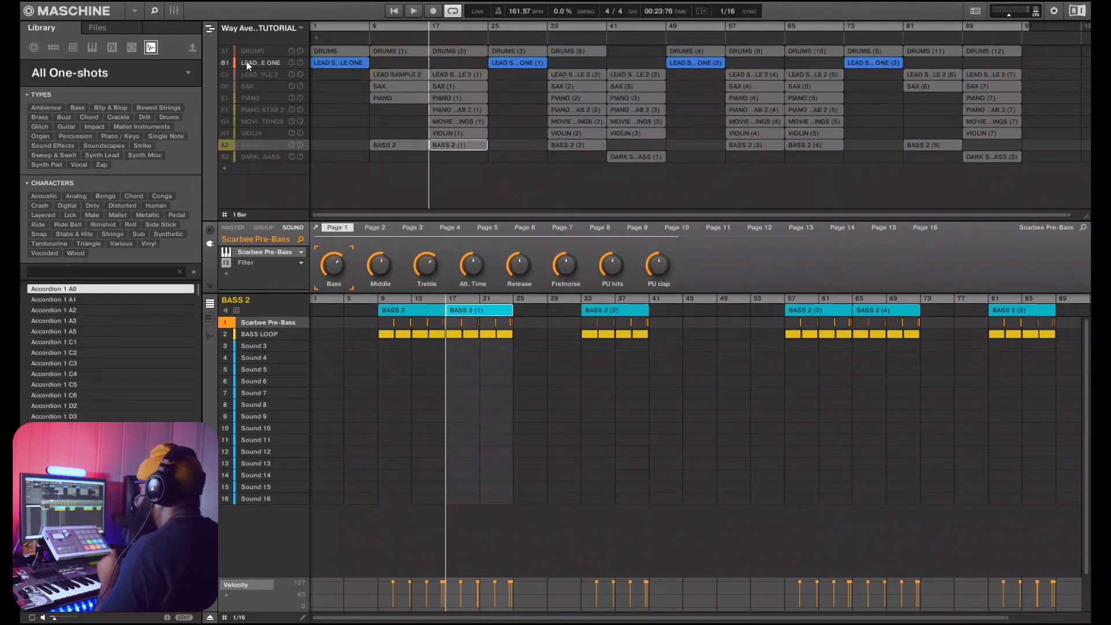
Make the BASS 2 group audible alongside LEAD SAMPLE ONE and play the two from bar 9.
left_click(247, 63)
right_click(229, 145)
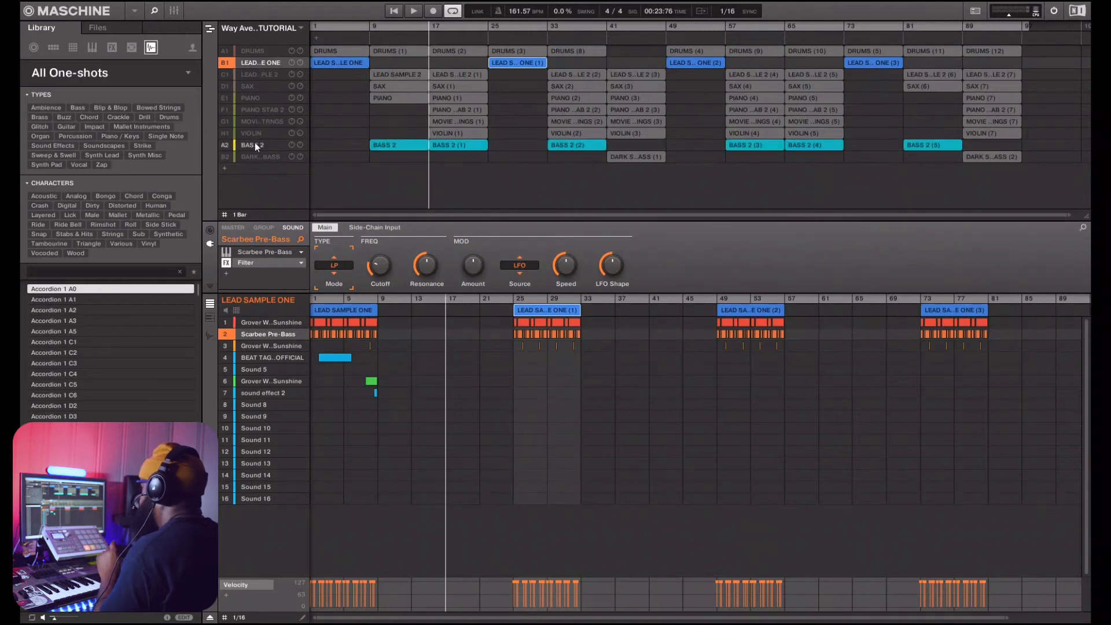
left_click(250, 145)
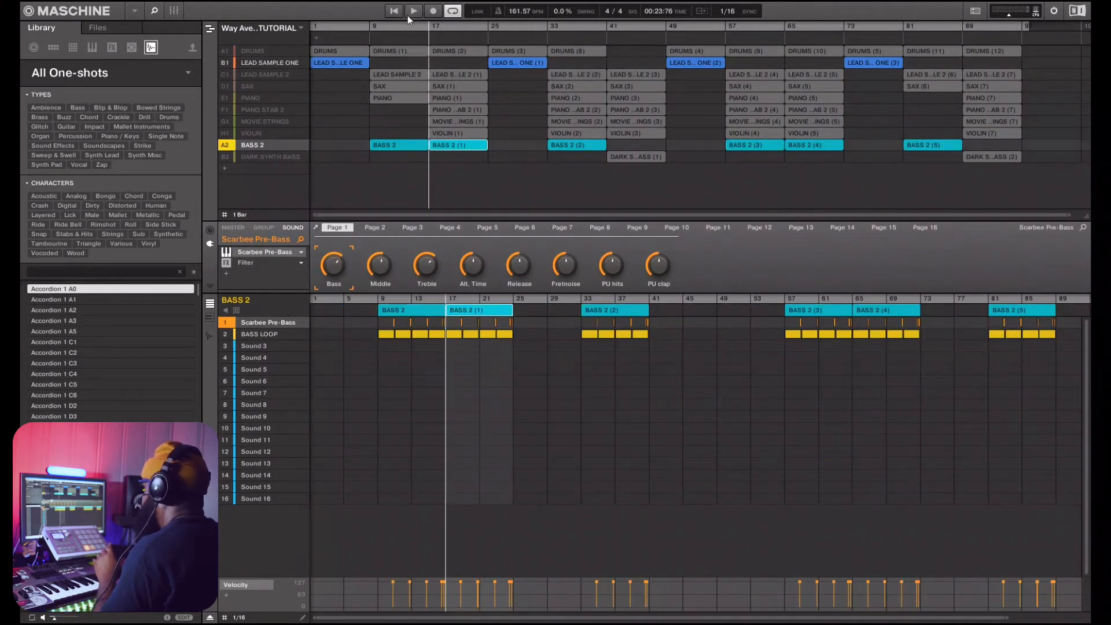
left_click(370, 27)
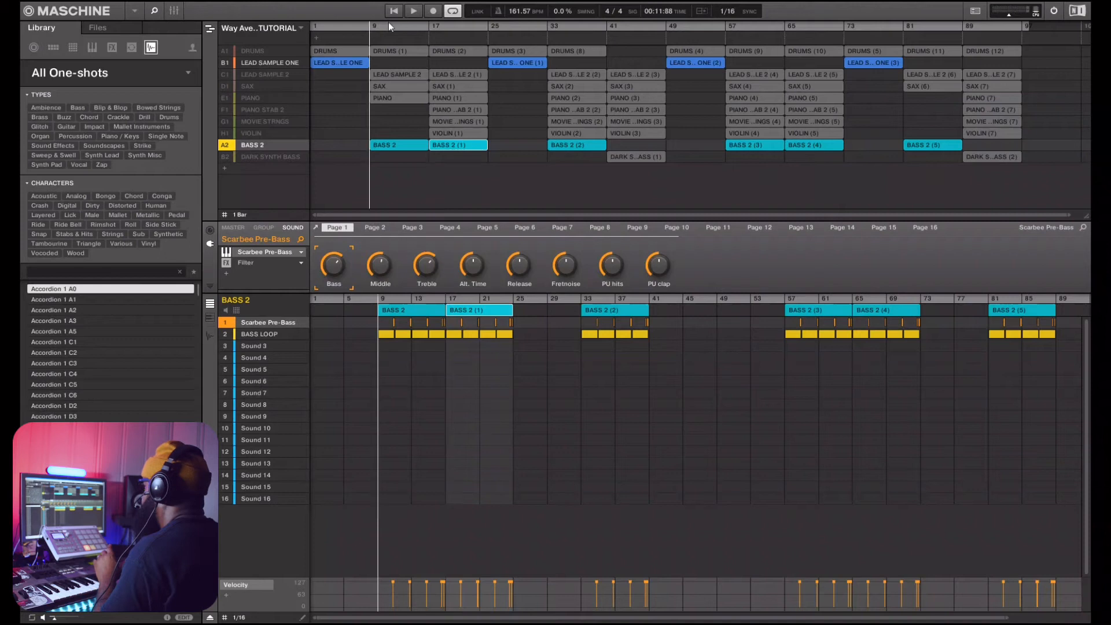
left_click(414, 12)
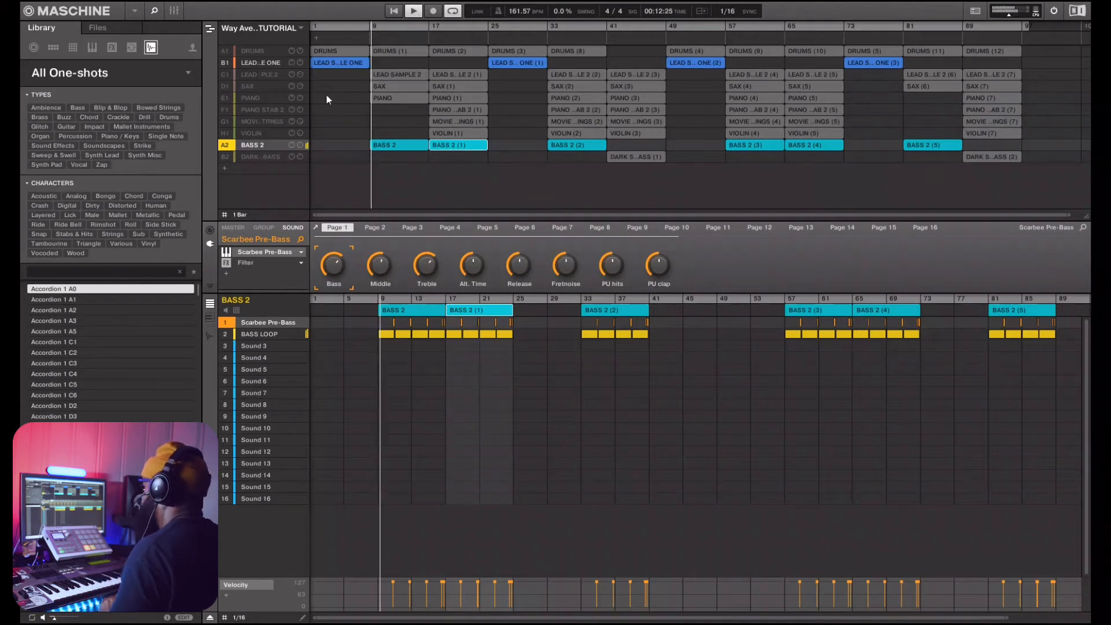
Add LEAD SAMPLE 2 to the audible groups during playback, restore all groups to the mix and stop playback.
left_click(248, 63)
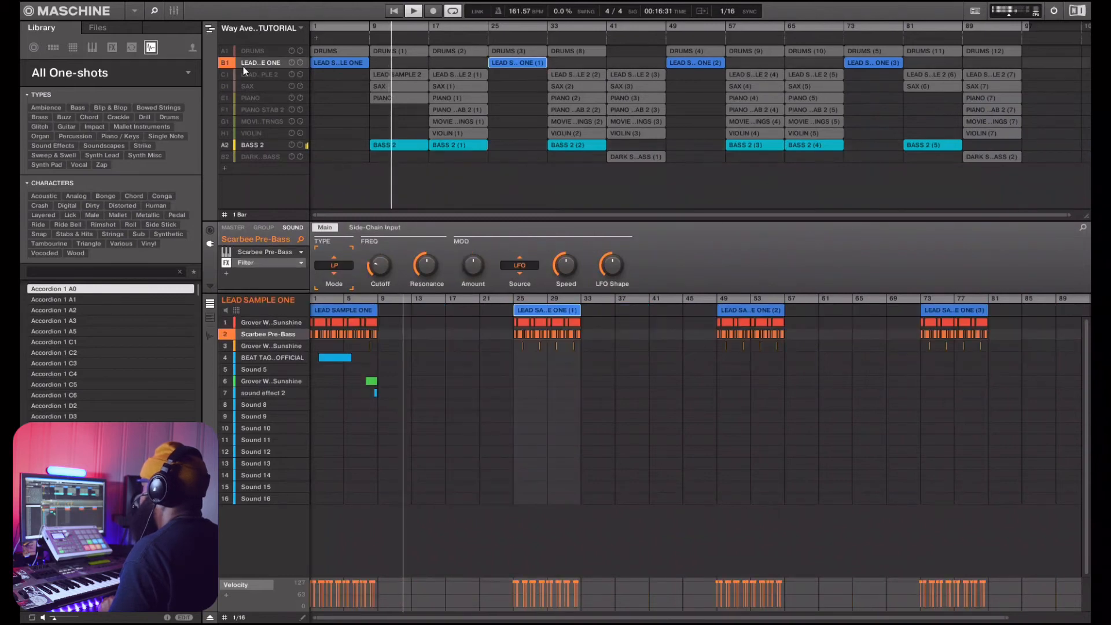
left_click(251, 74)
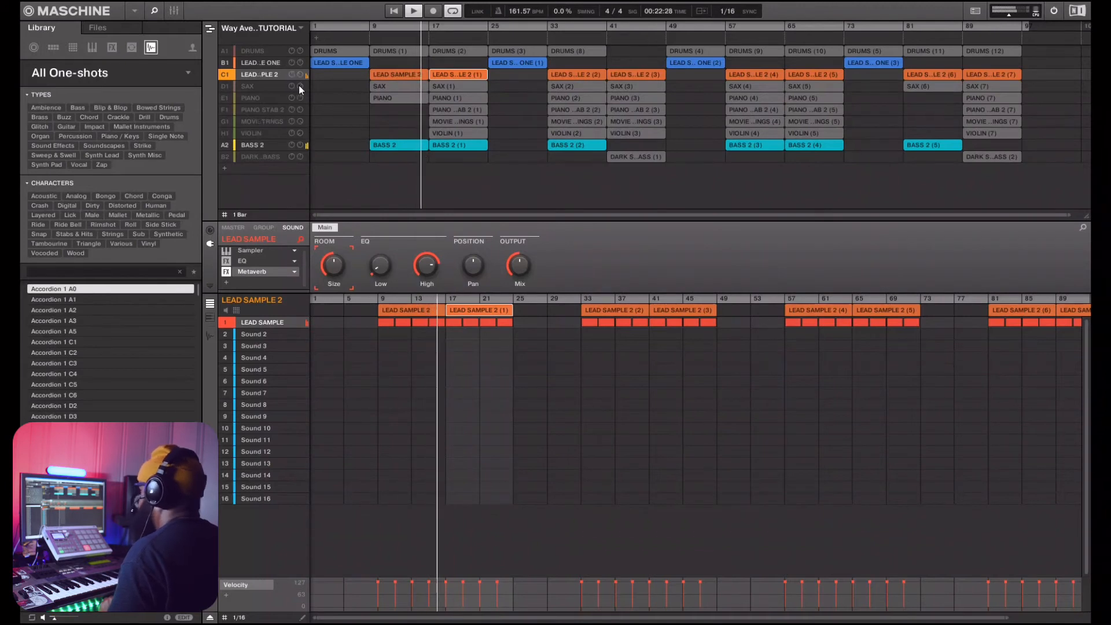
left_click(226, 75, "shift")
left_click(225, 75, "shift")
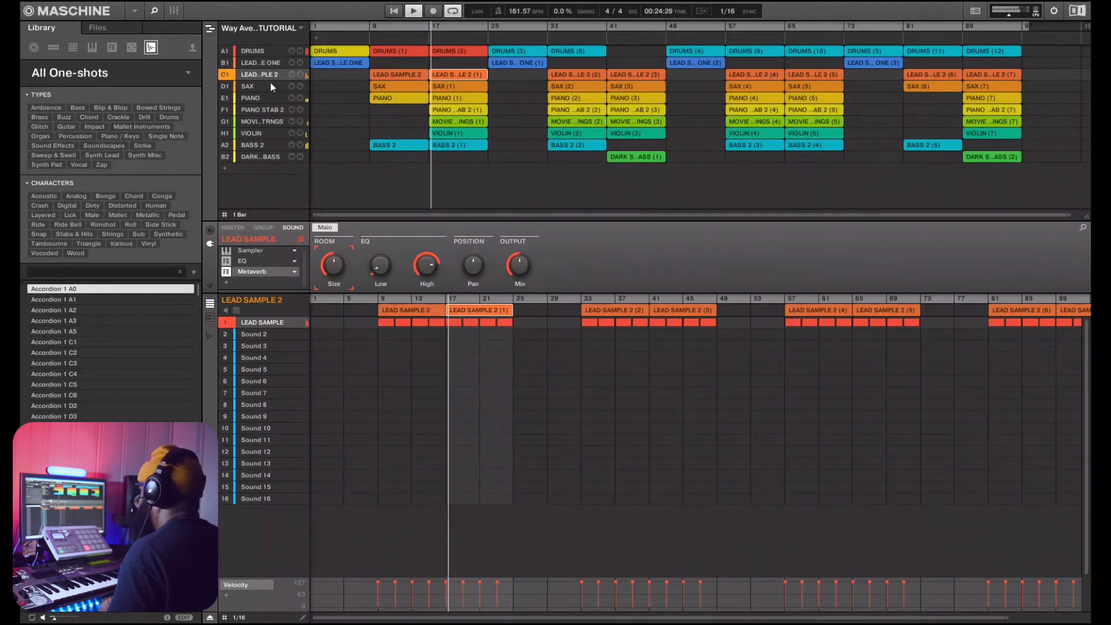
left_click(414, 13)
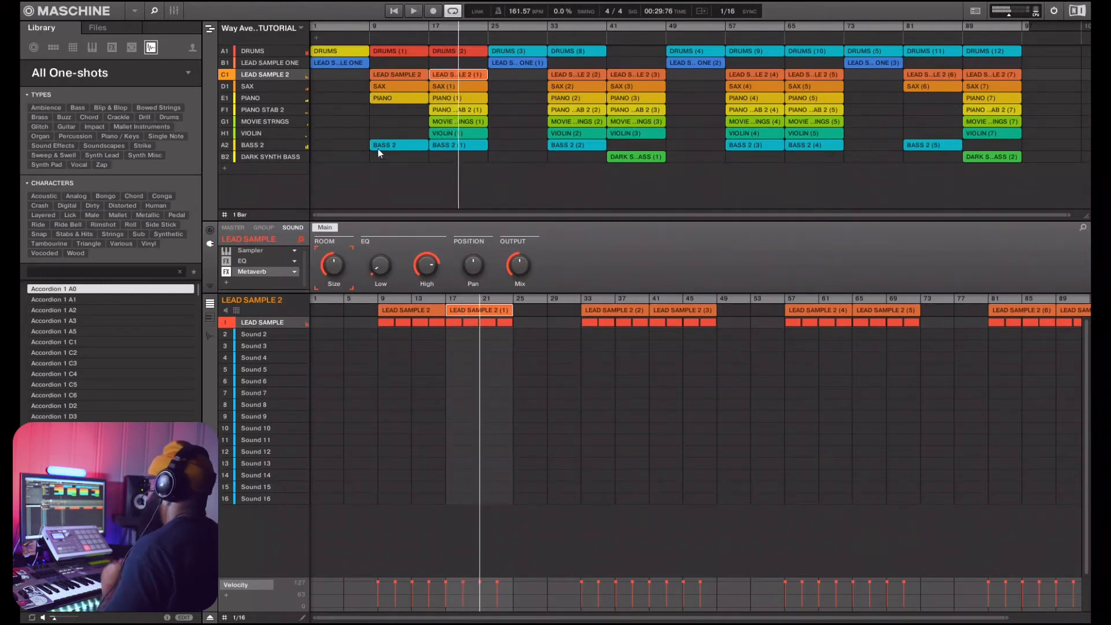
Select the BASS 2 clip at bar 9 and inspect the Scarbee Pre-Bass instrument interface and its Filter settings.
left_click(402, 148)
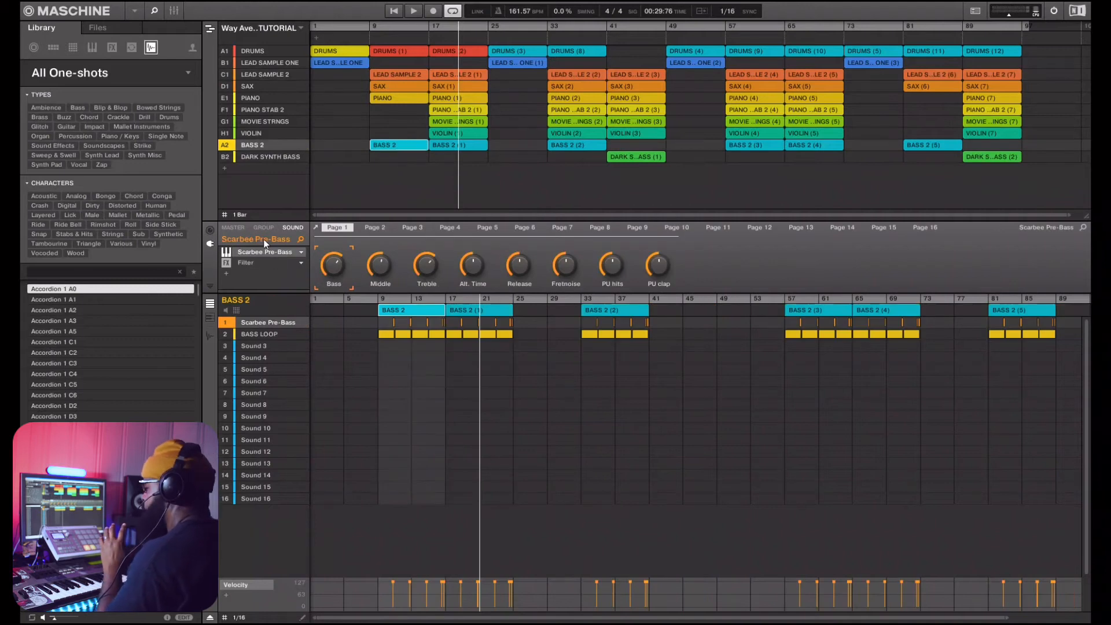
left_click(315, 227)
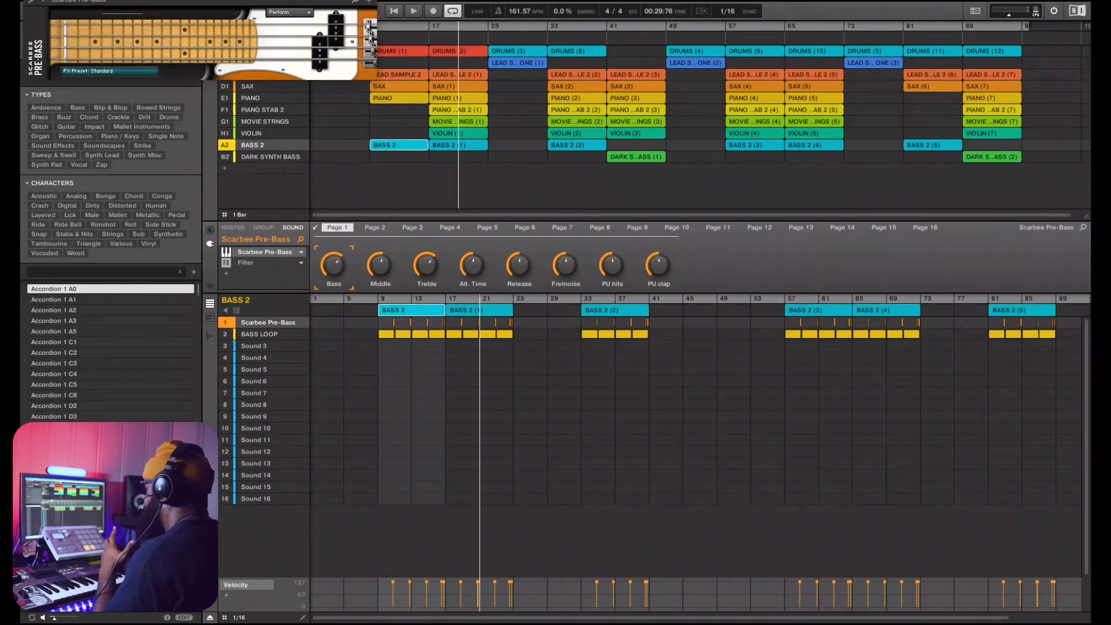
left_click(315, 227)
left_click(267, 263)
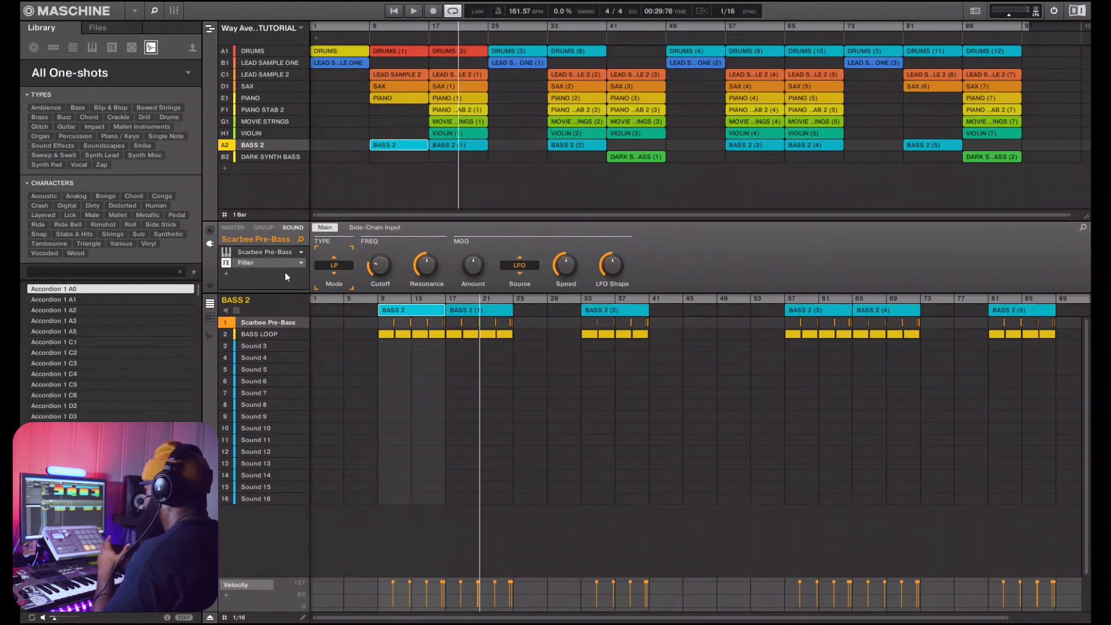
Inspect the FabFilter Pro-Q 2 curve on the BASS 2 group and close the plug-in window.
left_click(268, 228)
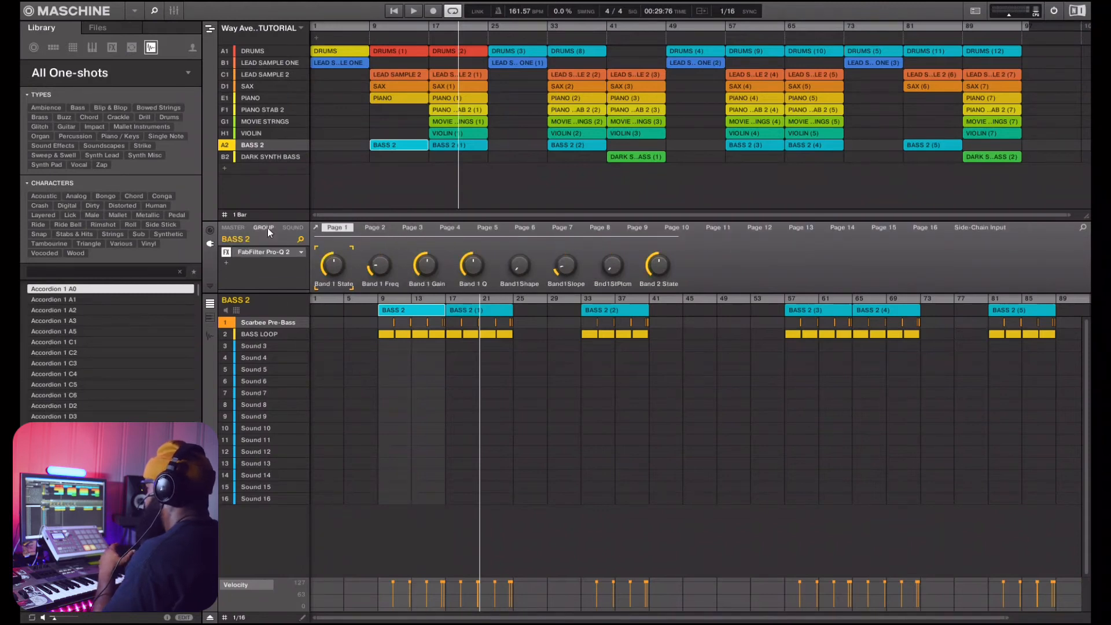
left_click(316, 227)
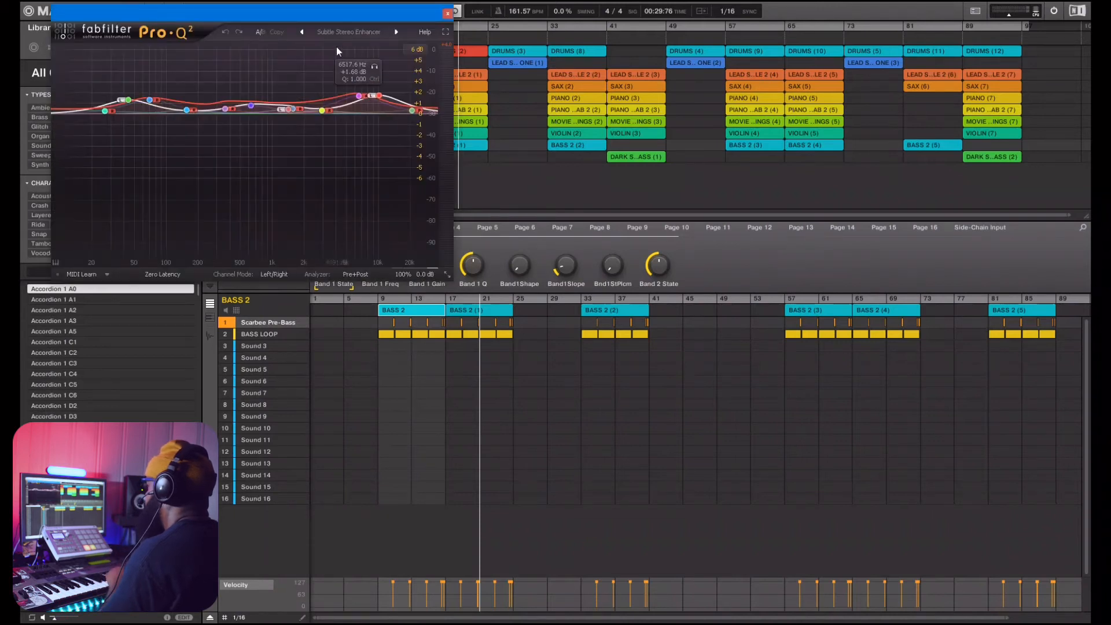
left_click(446, 14)
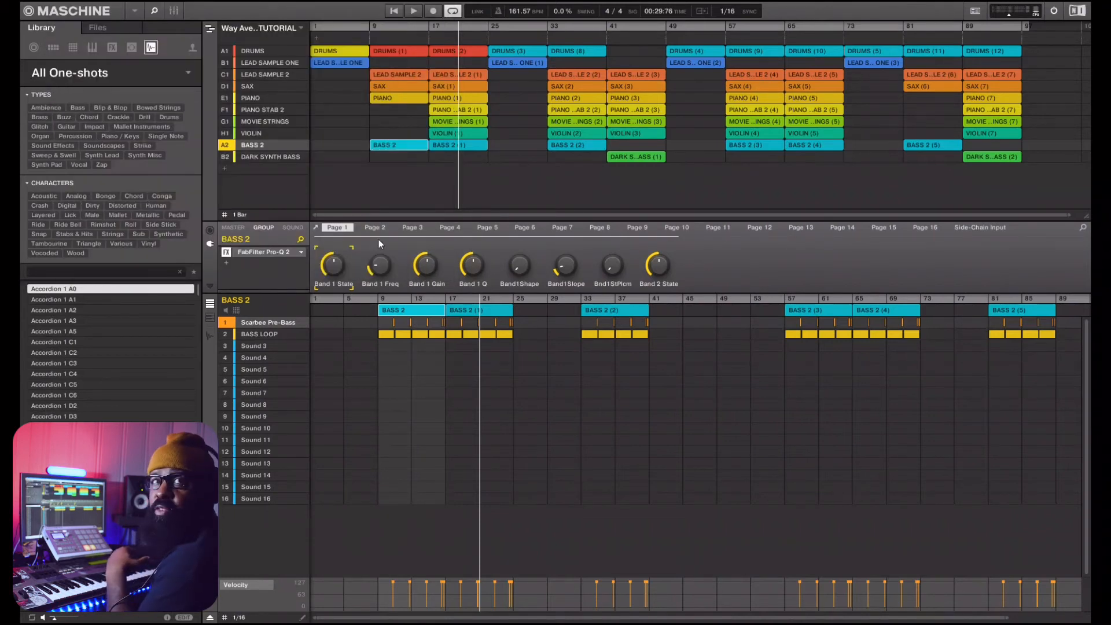
View the BASS LOOP sample waveform, select the Scarbee Pre-Bass sound and return to the pattern view.
left_click(272, 334)
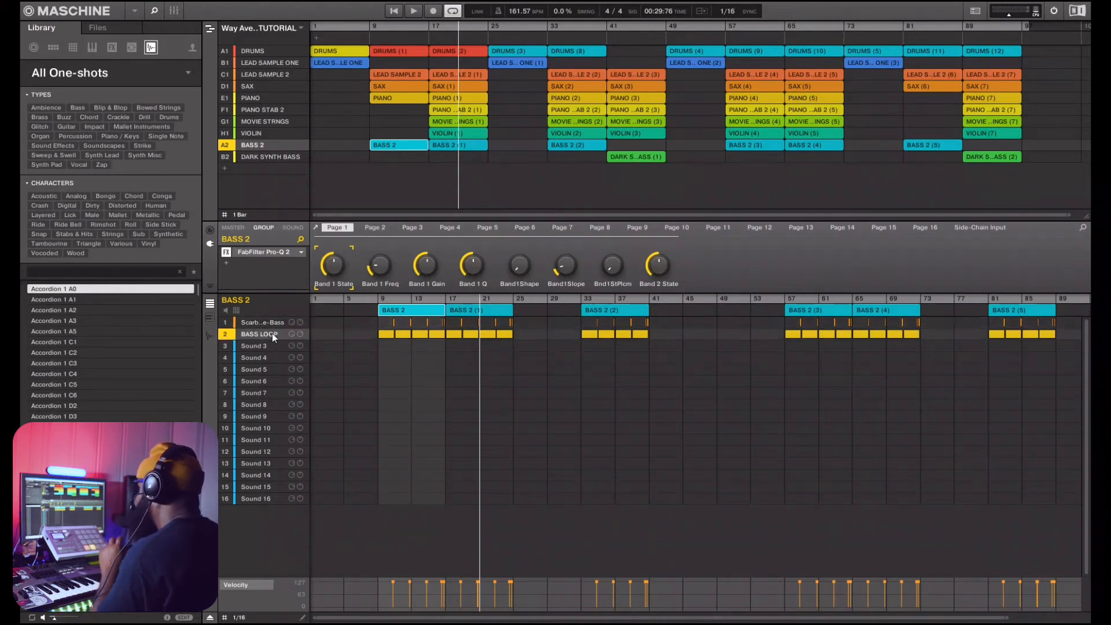
left_click(210, 335)
left_click(360, 300)
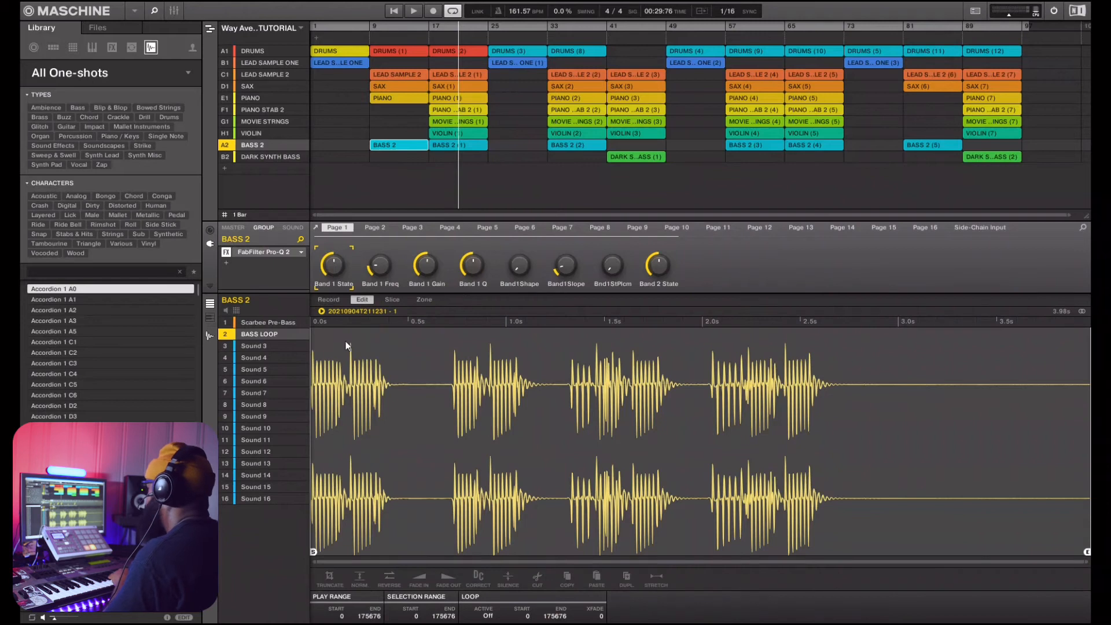
left_click(263, 323)
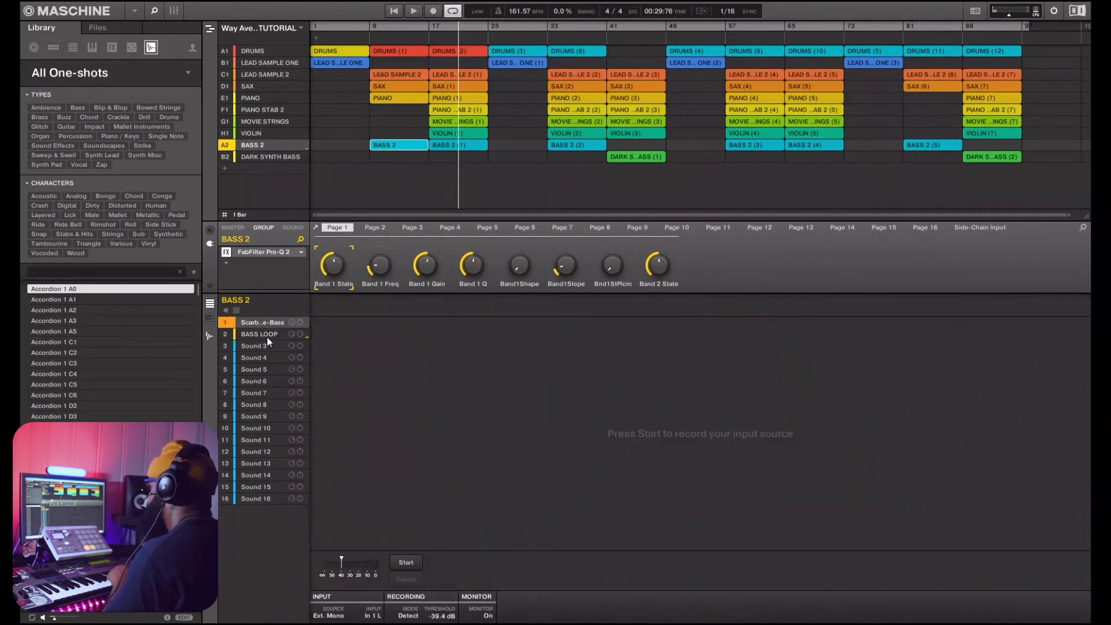
key("F4")
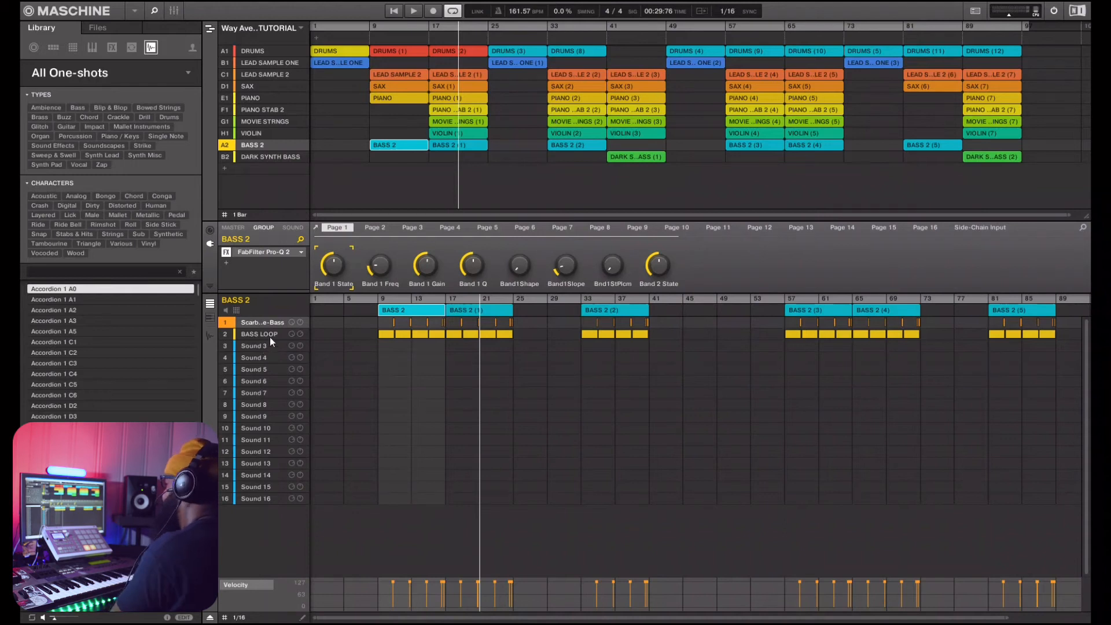
Alternate between the BASS LOOP and Scarbee Pre-Bass sounds to compare the two bass layers.
left_click(270, 335)
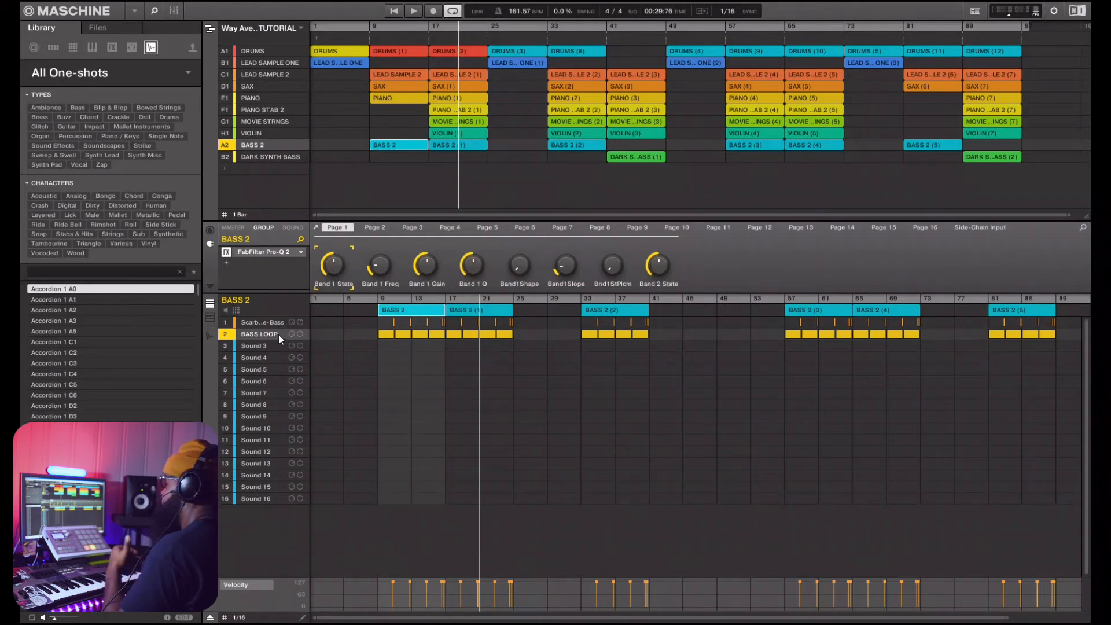
left_click(276, 322)
left_click(275, 336)
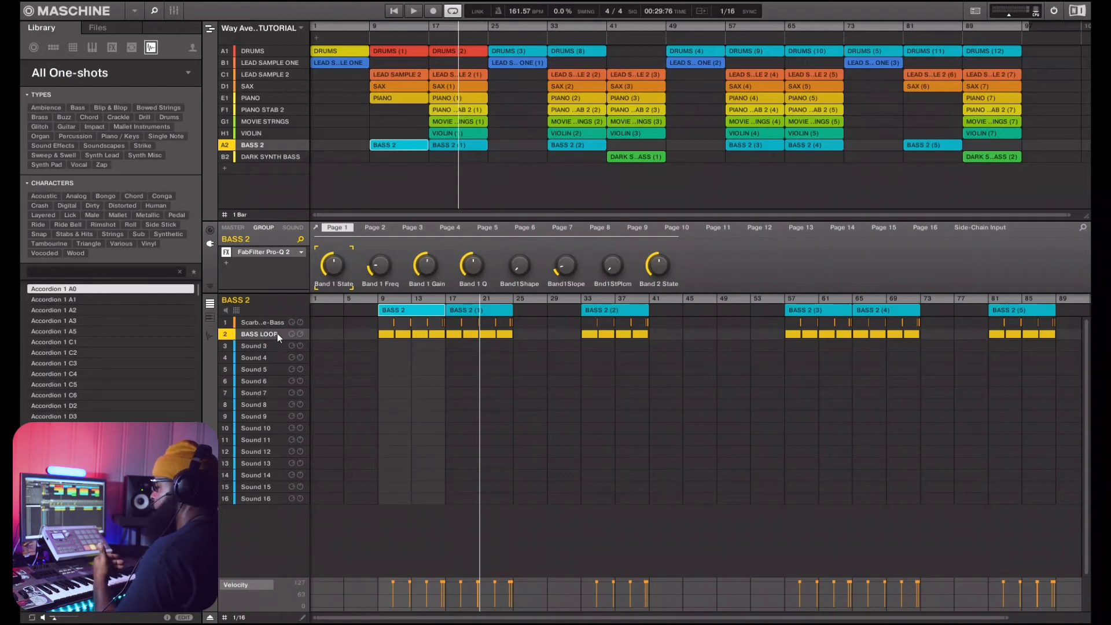
left_click(281, 324)
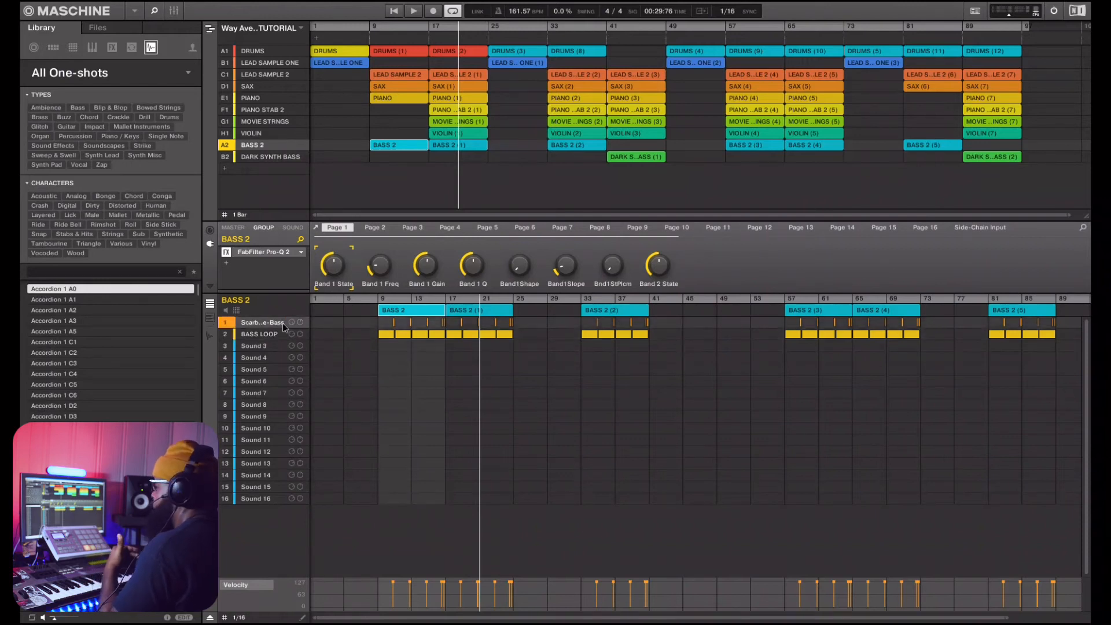
left_click(280, 337)
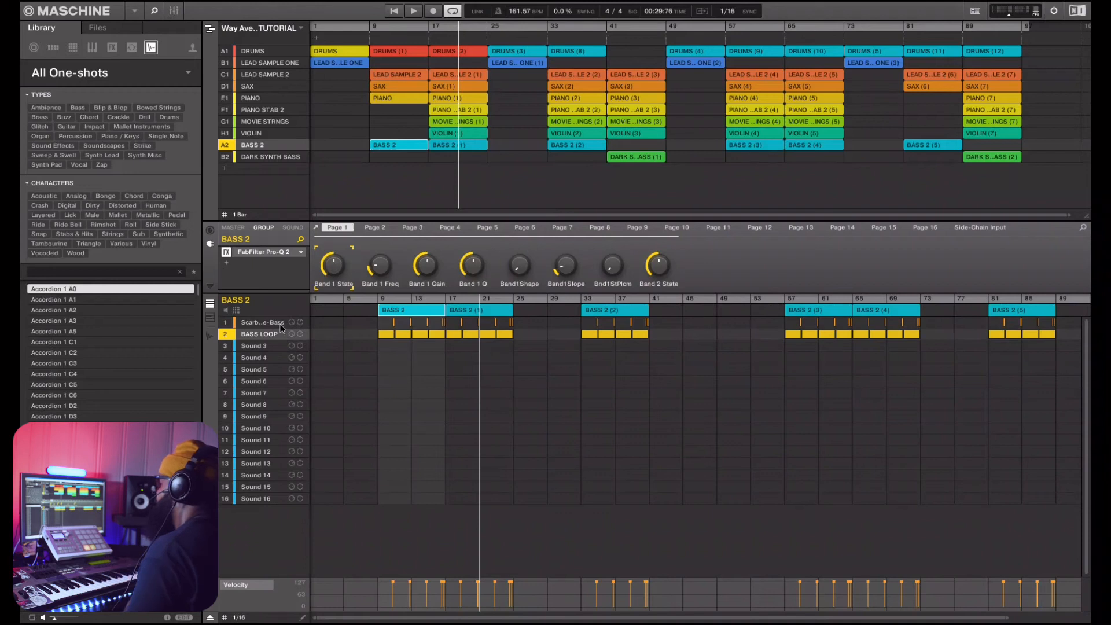
left_click(281, 325)
left_click(280, 331)
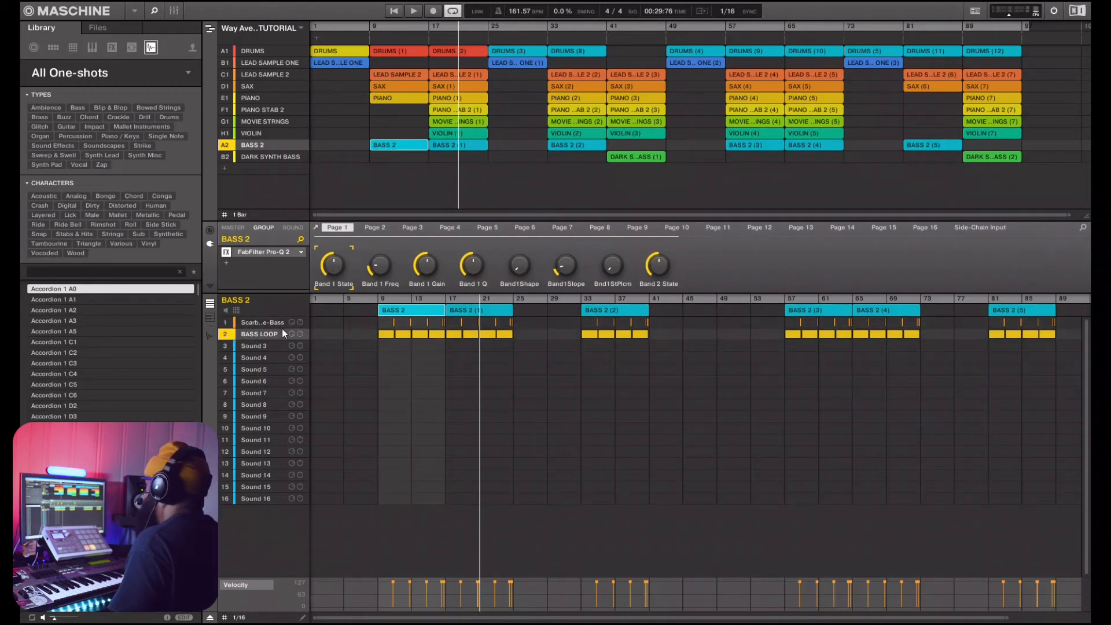
Move the playhead to bar 17, select the DRUMS clip there and show the group's patterns across the whole song.
left_click(428, 30)
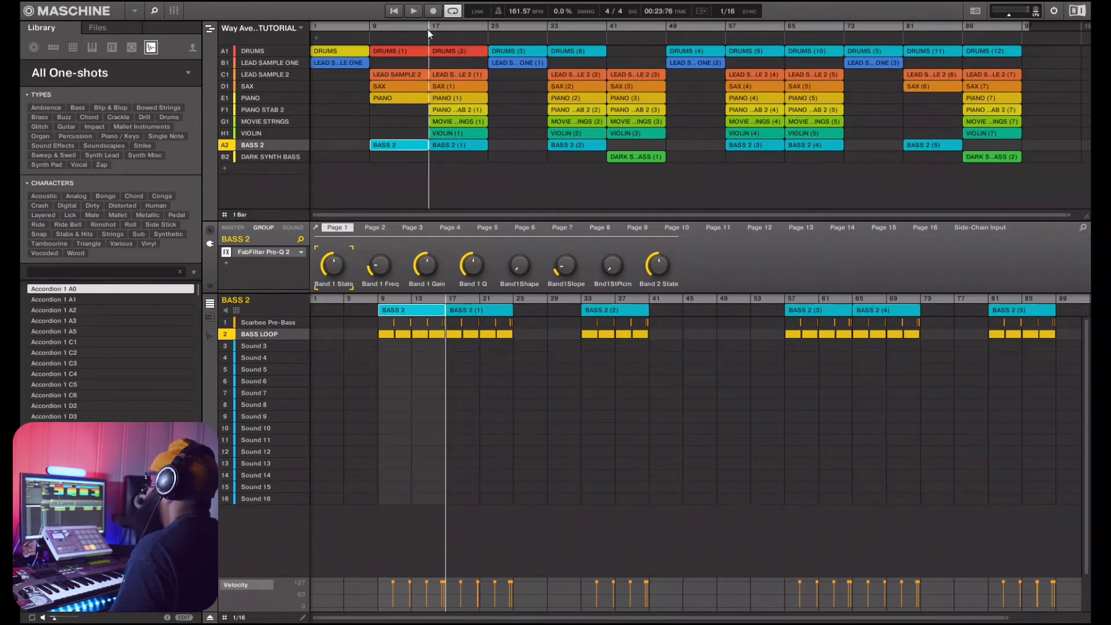
left_click(435, 50)
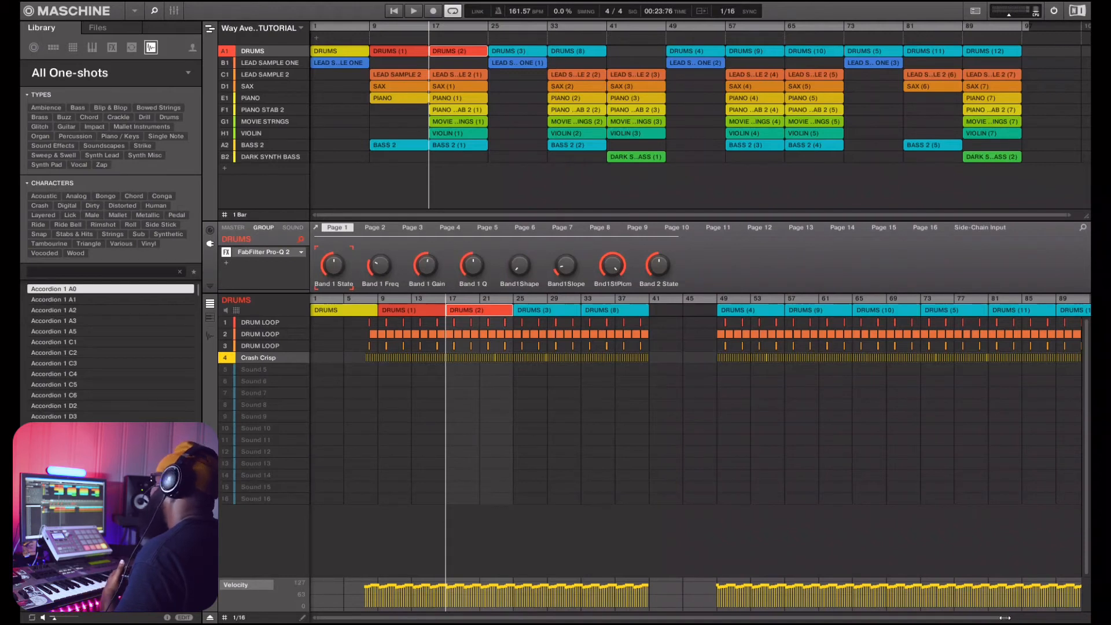
left_click_drag(1007, 618, 1075, 617)
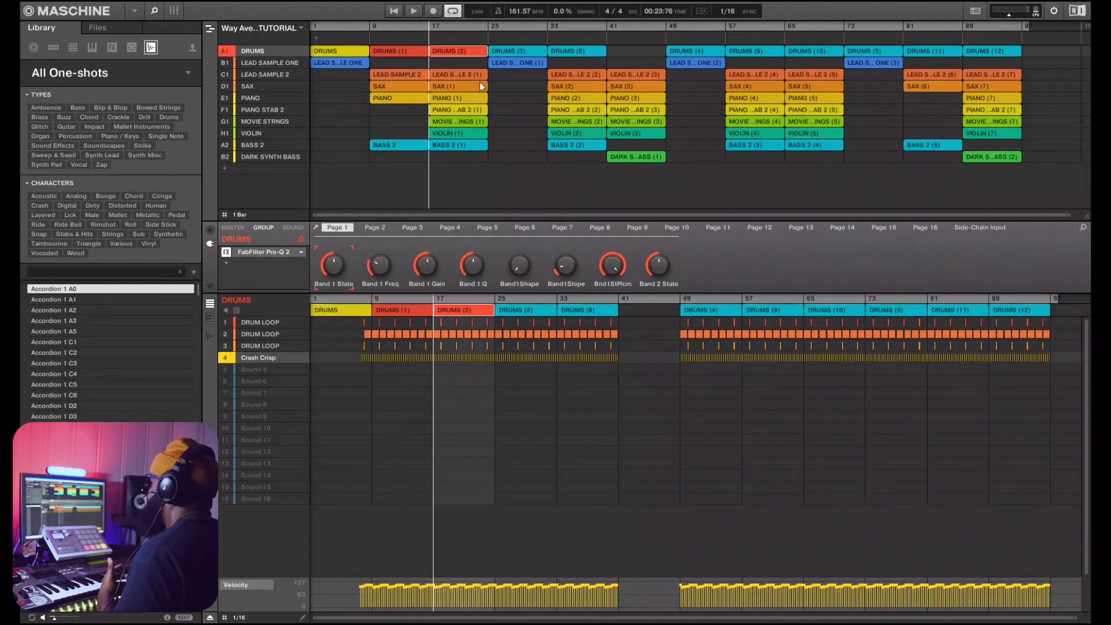
Review the bar 17 clips from LEAD SAMPLE 2 down through SAX, the piano groups, strings and VIOLIN, including the violin's sample waveform.
left_click(443, 72)
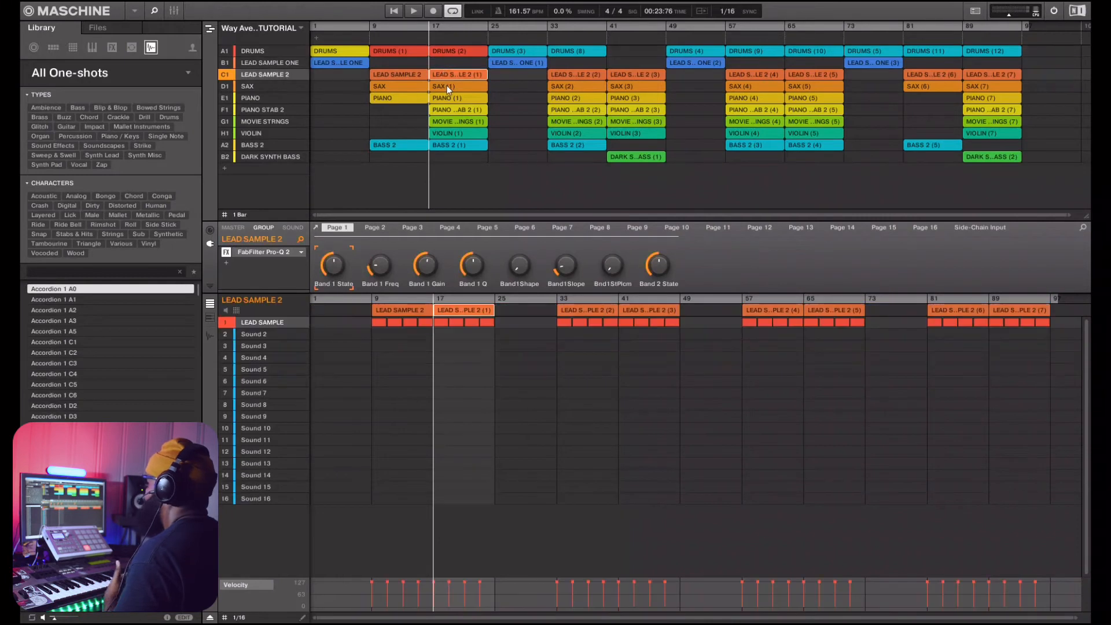
left_click(445, 86)
left_click(447, 96)
left_click(449, 111)
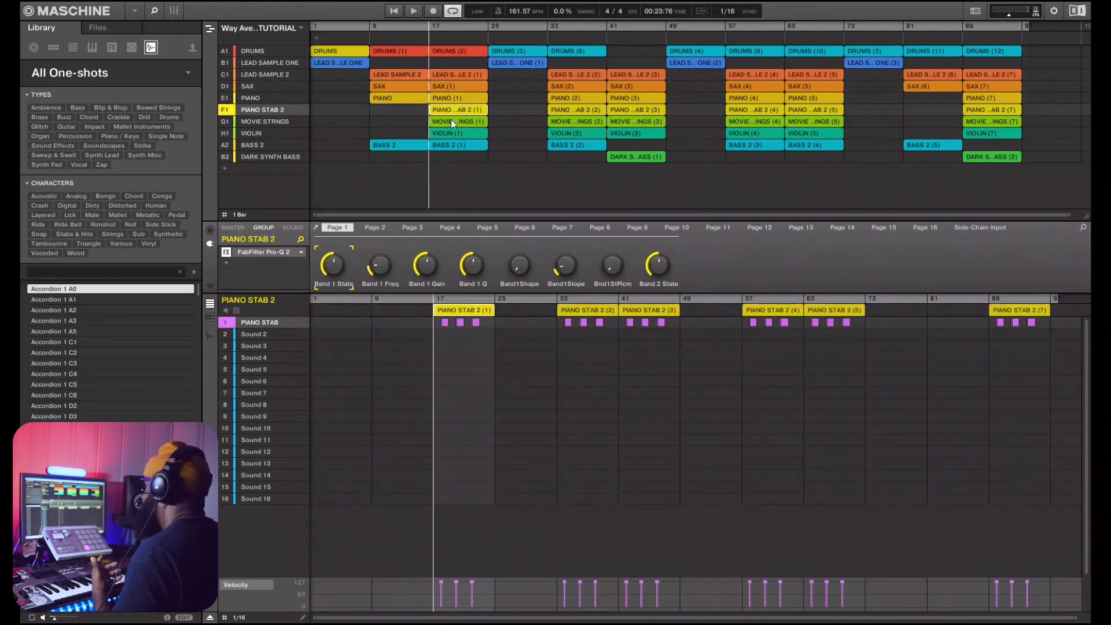
left_click(450, 120)
left_click(451, 134)
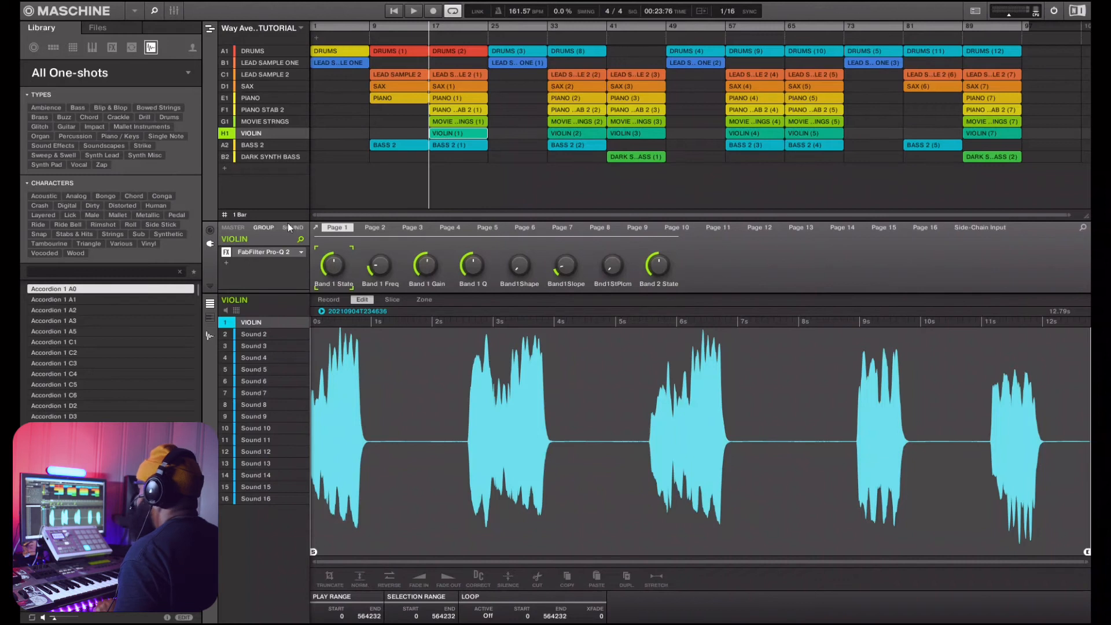
Select the BASS 2 clip at bar 17 and check its Scarbee Pre-Bass and BASS LOOP sounds.
left_click(444, 144)
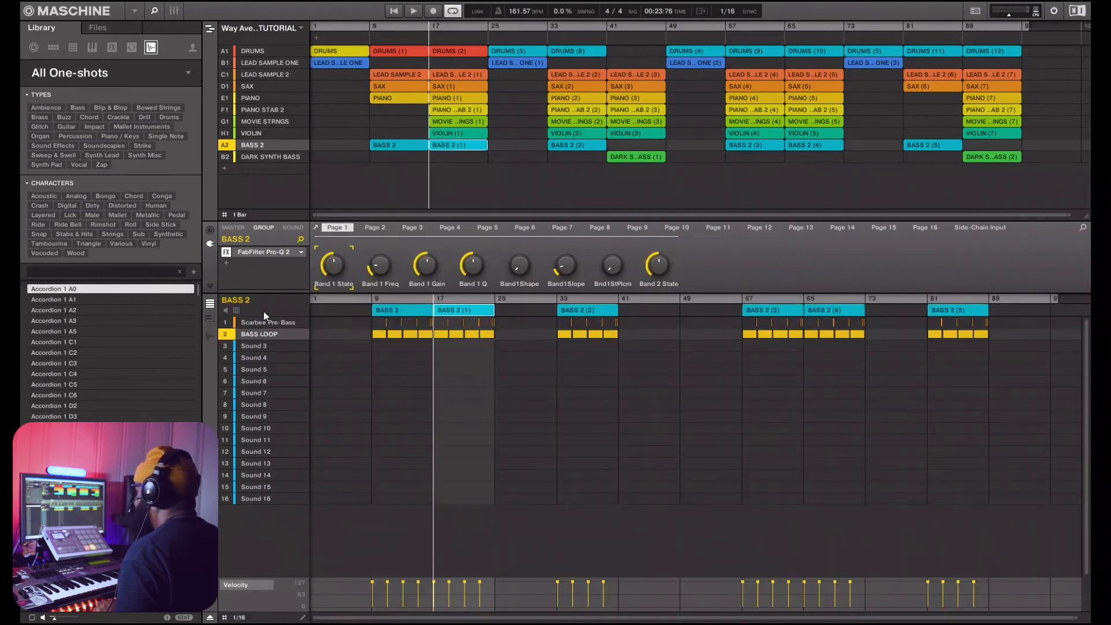
left_click(265, 325)
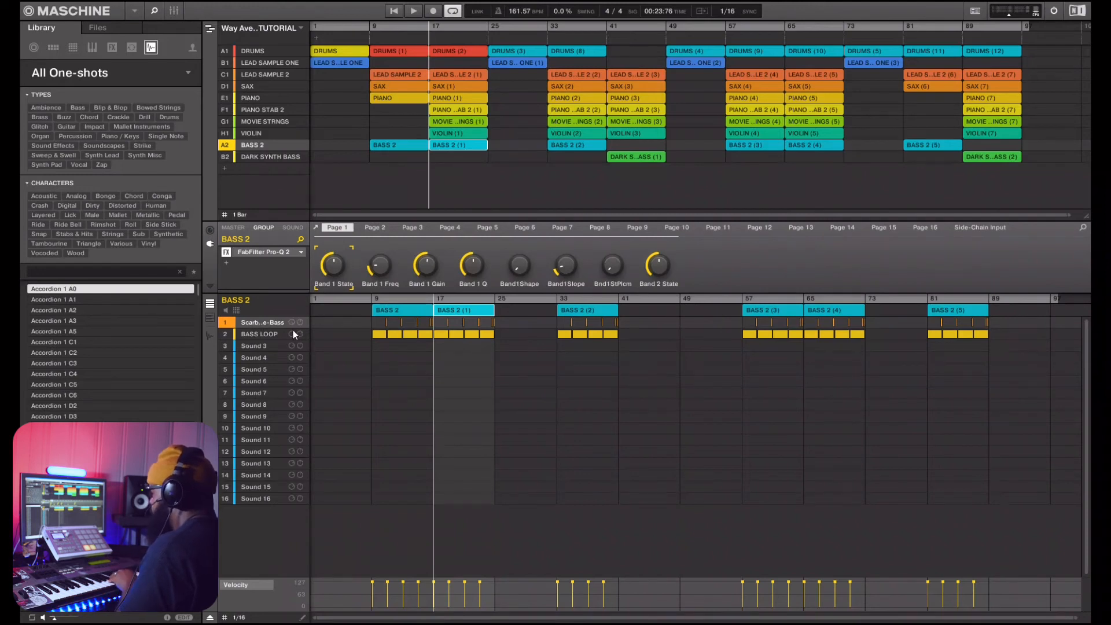
left_click(269, 334)
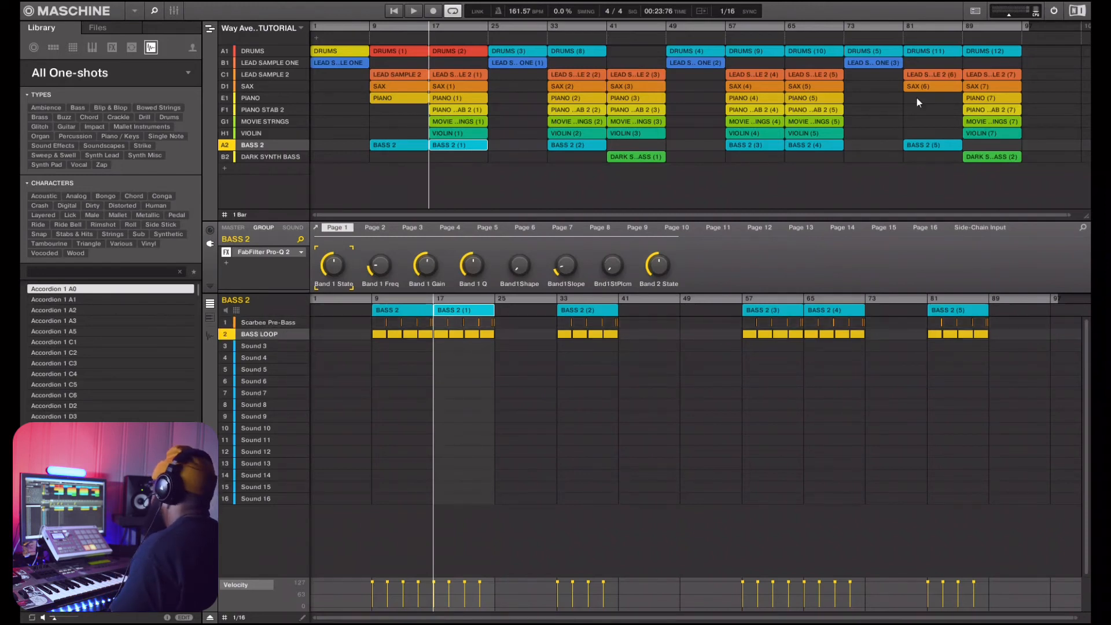
Select the DARK SYNTH BASS clip at bar 41, check its 1984 SYNTH 2 and BRASS ATTACK sounds and place the playhead at bar 41.
left_click(648, 158)
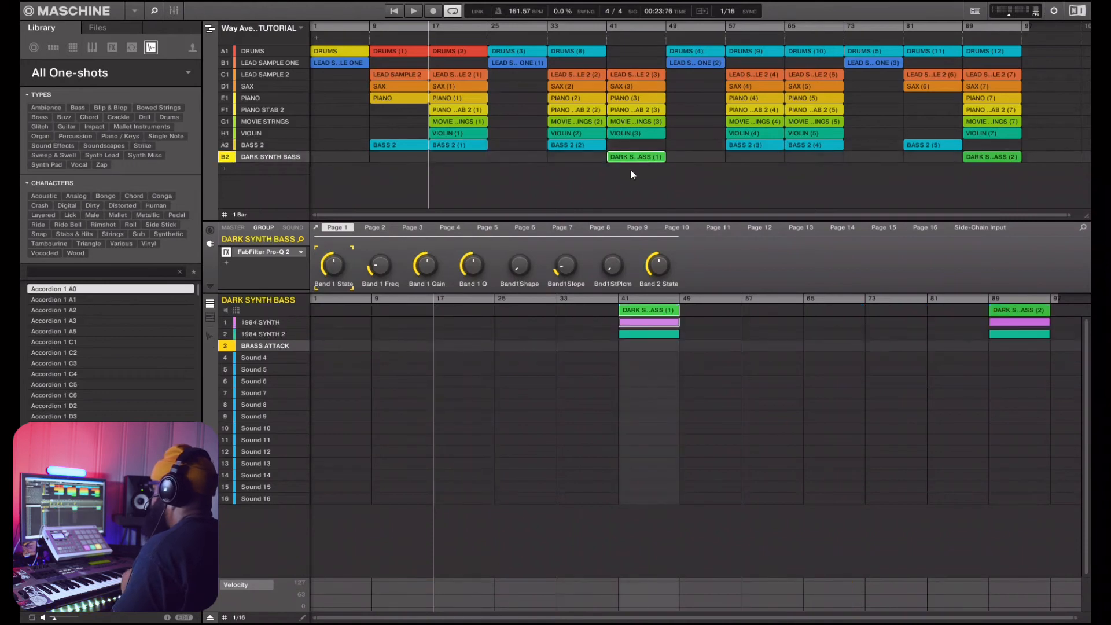
left_click(268, 336)
left_click(268, 345)
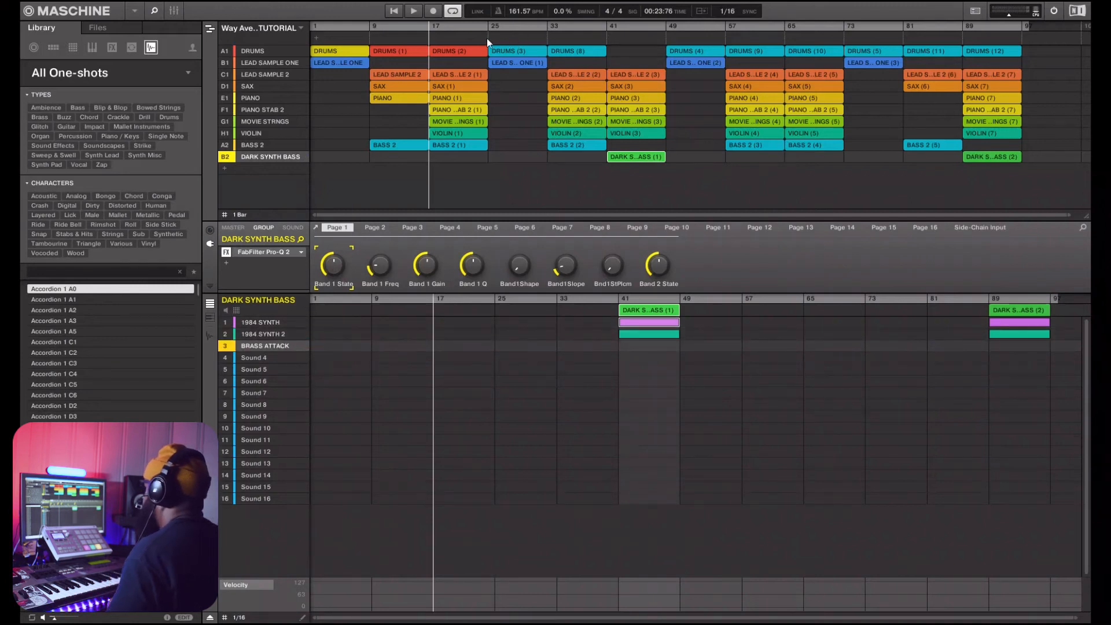
left_click(608, 26)
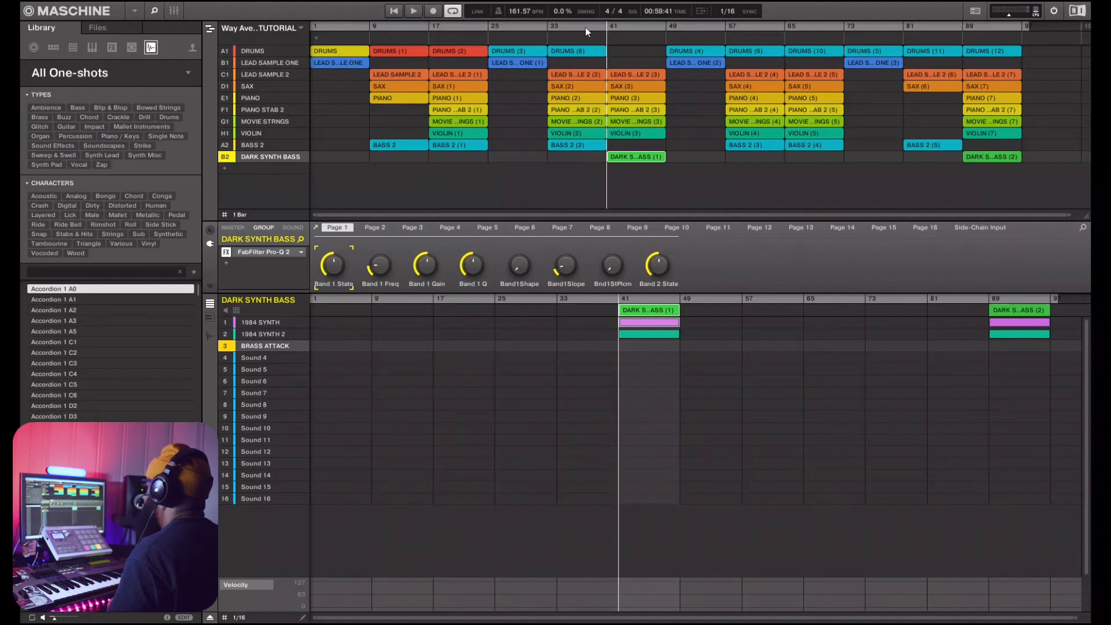
Play the dark synth bass section from bar 41 and stop playback at bar 49.
left_click(412, 12)
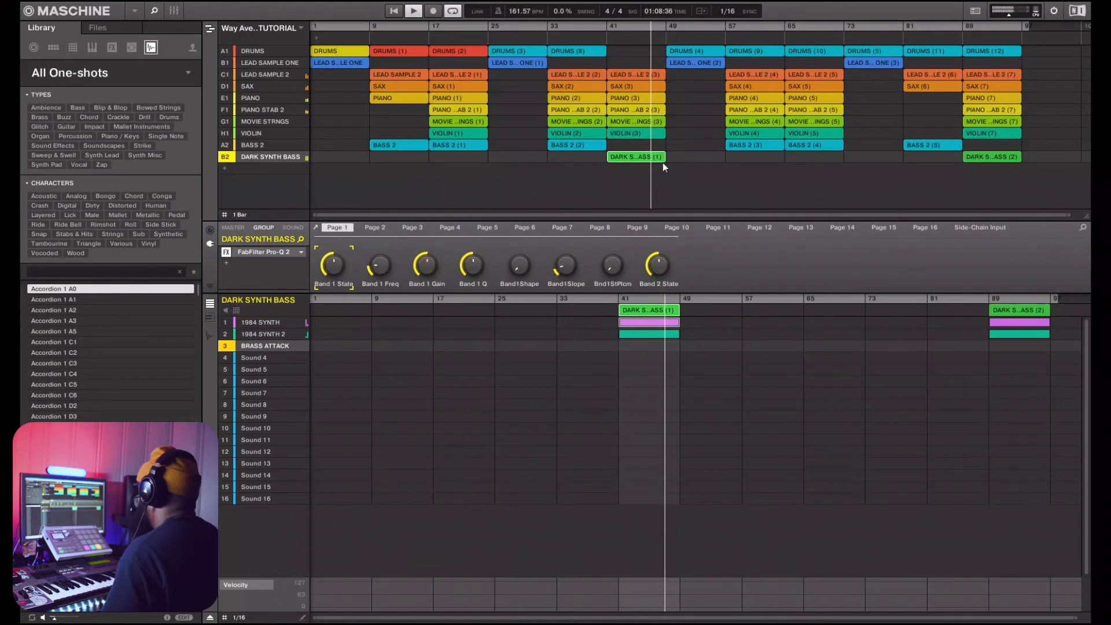
left_click(414, 12)
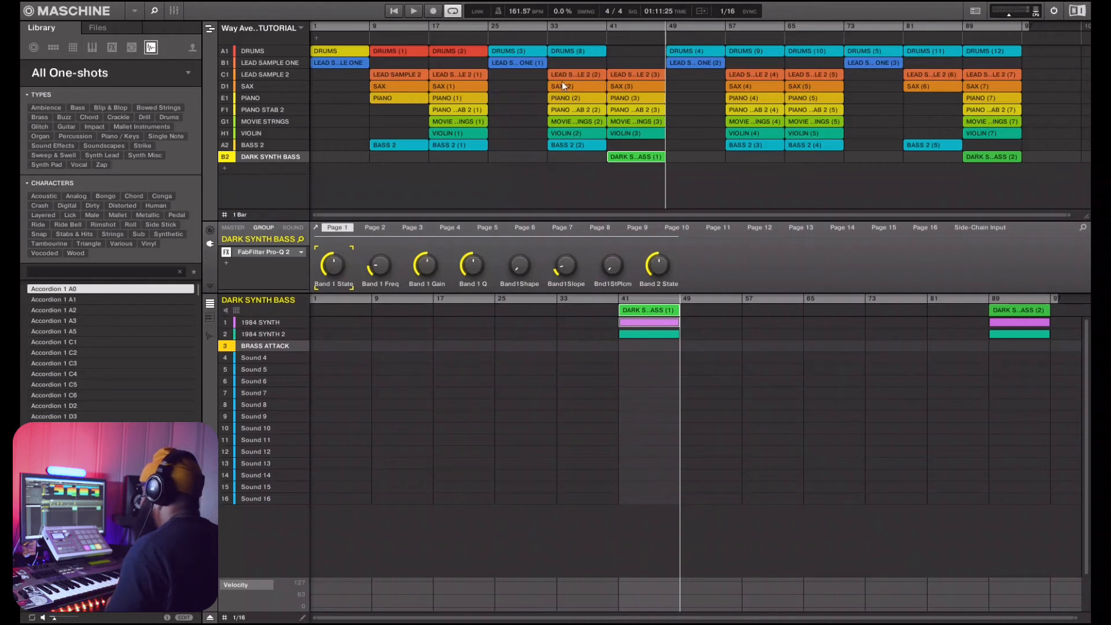
mouse_move(239, 77)
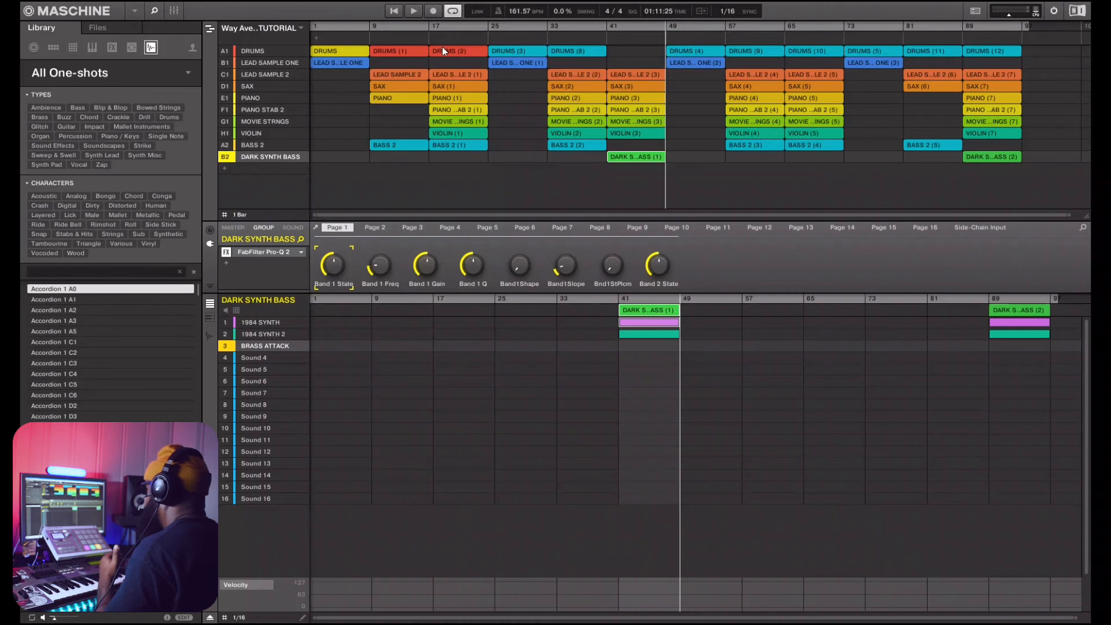
Place the playhead at bar 17, set the loop range to bars 17–25 and start playback.
left_click(429, 31)
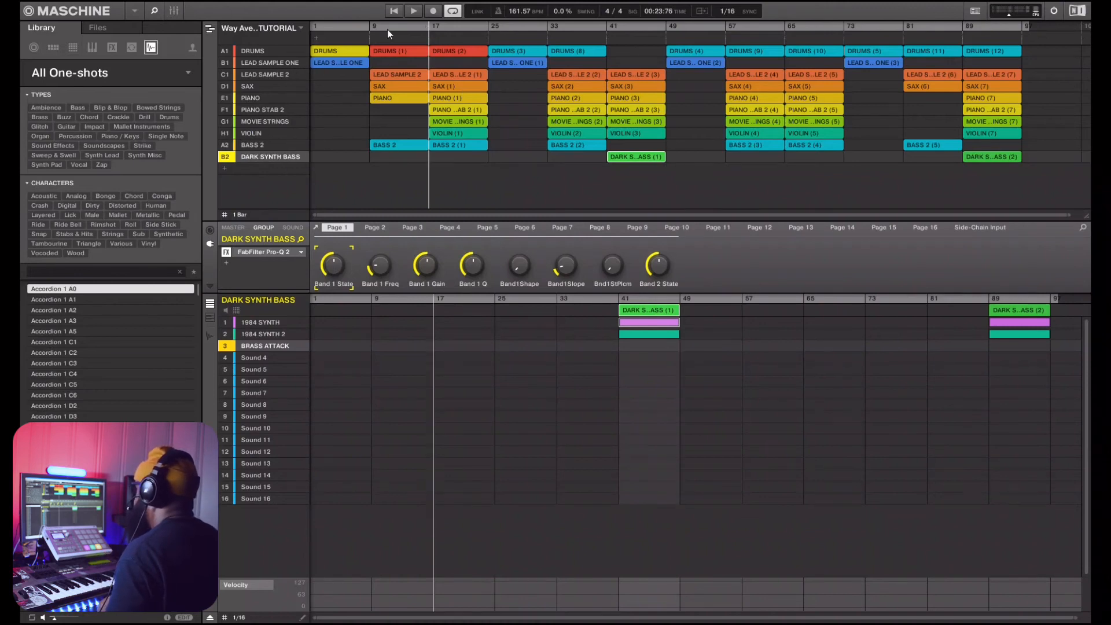
left_click_drag(311, 22, 431, 21)
left_click_drag(1025, 26, 476, 29)
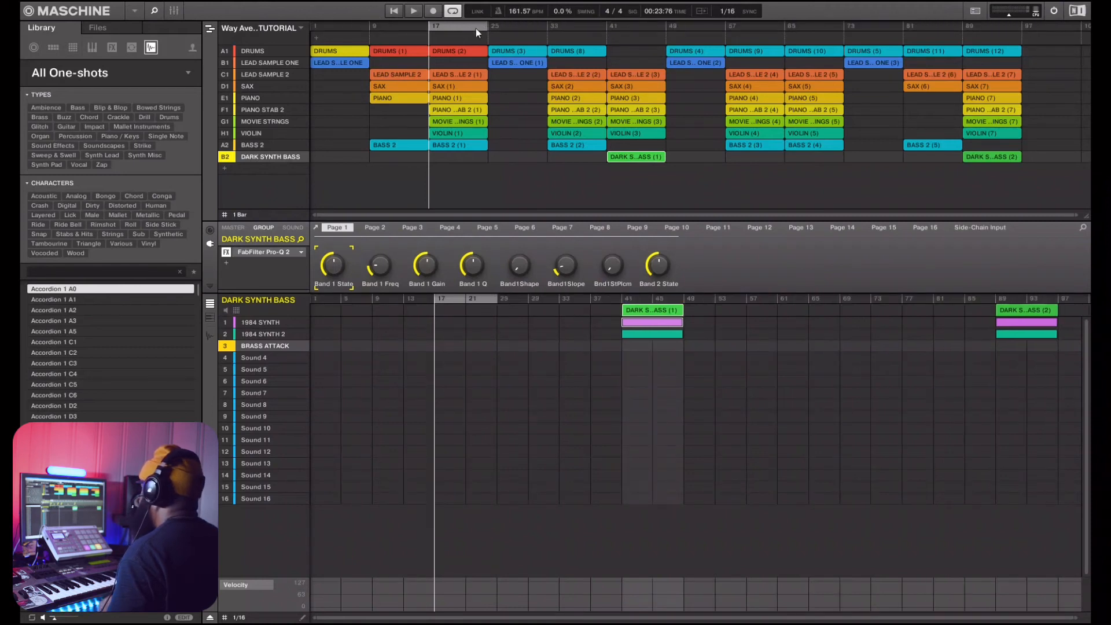
key("space")
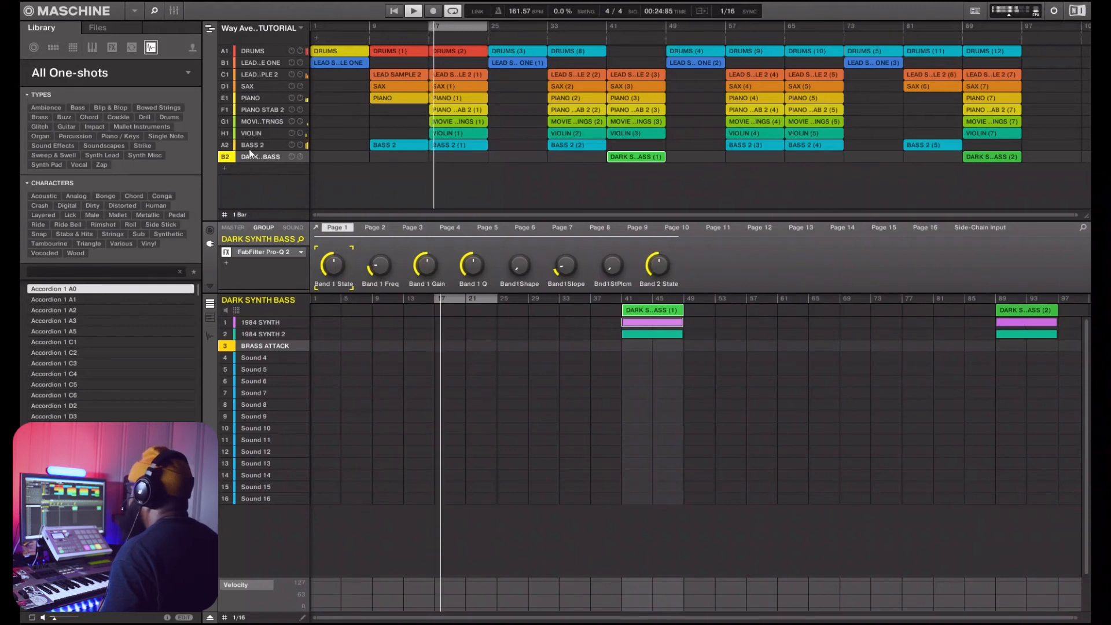
Mute SAX, PIANO, PIANO STAB 2, MOVIE STRINGS and VIOLIN in turn, then select the BASS 2 clip at bar 17 and mute its group.
left_click(231, 87)
left_click(233, 98)
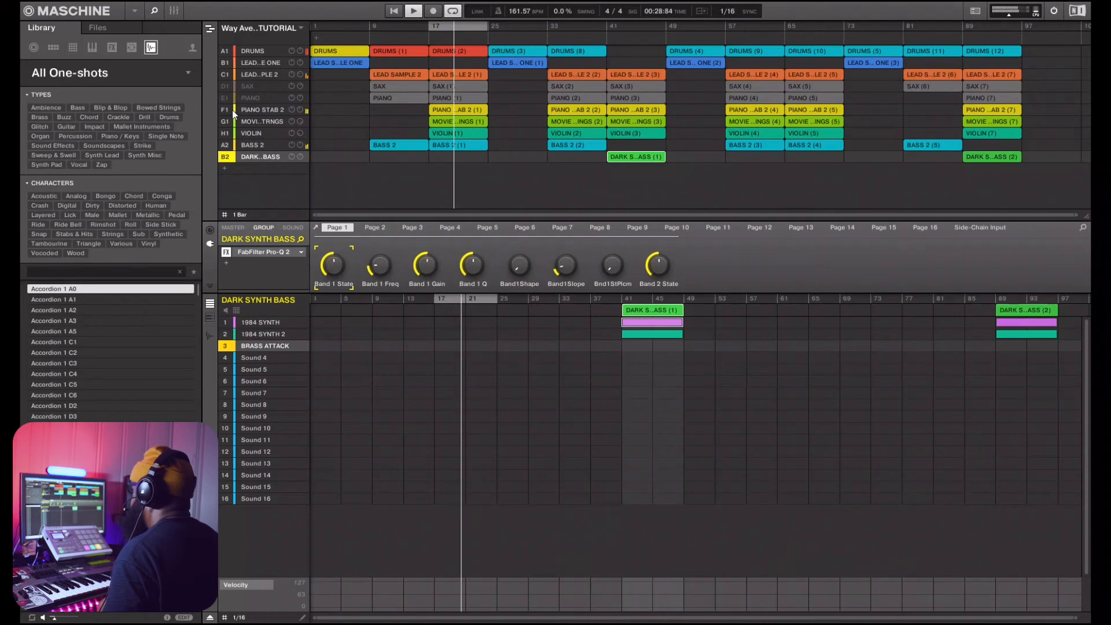
left_click(233, 110)
left_click(231, 119)
left_click(233, 133)
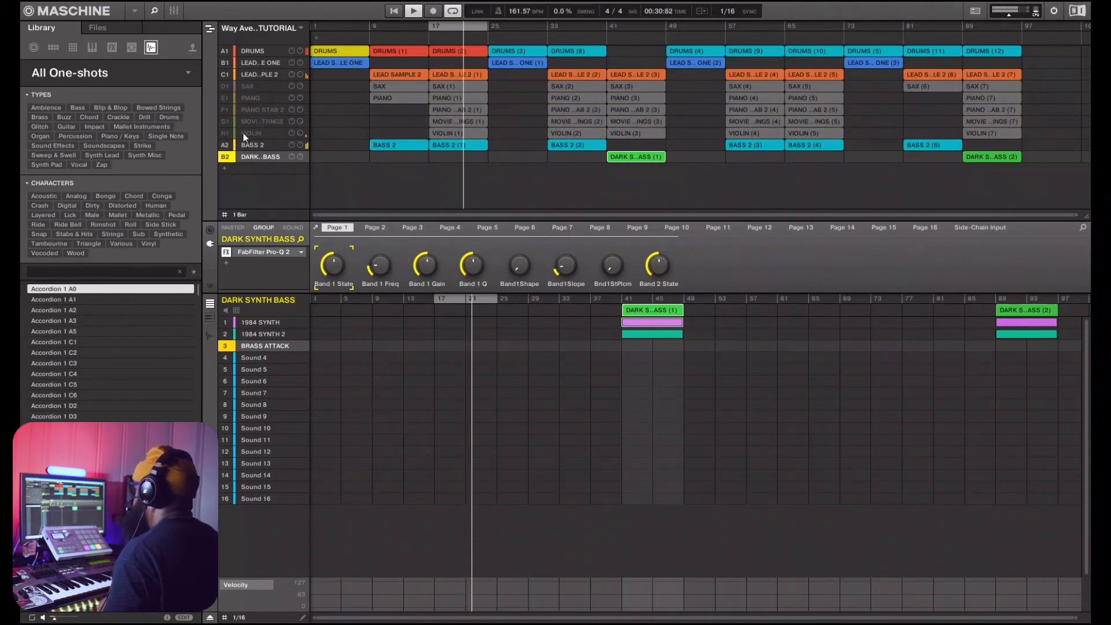
left_click(452, 145)
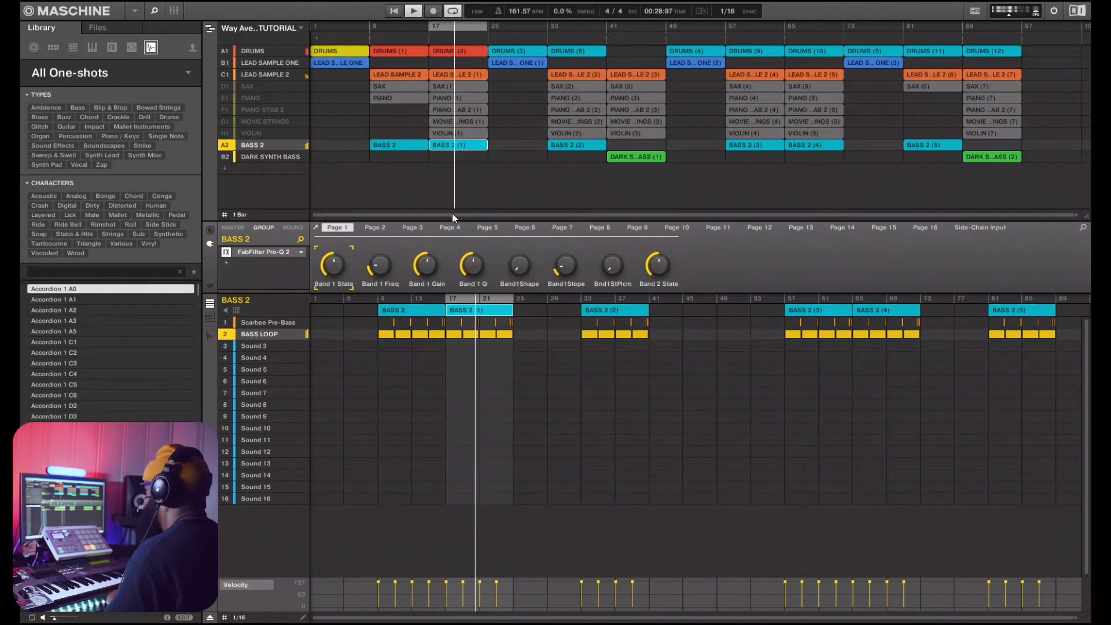
left_click(225, 146)
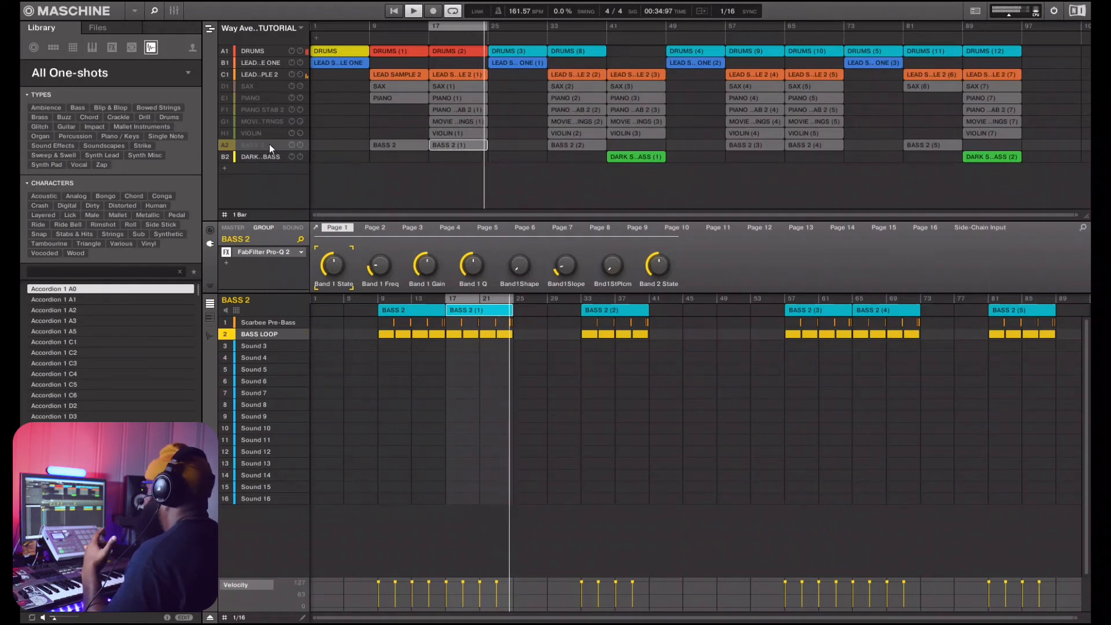
Unmute SAX, PIANO, PIANO STAB 2, MOVIE STRINGS, VIOLIN and BASS 2 one after another while the loop plays.
left_click(230, 86)
left_click(230, 98)
left_click(230, 109)
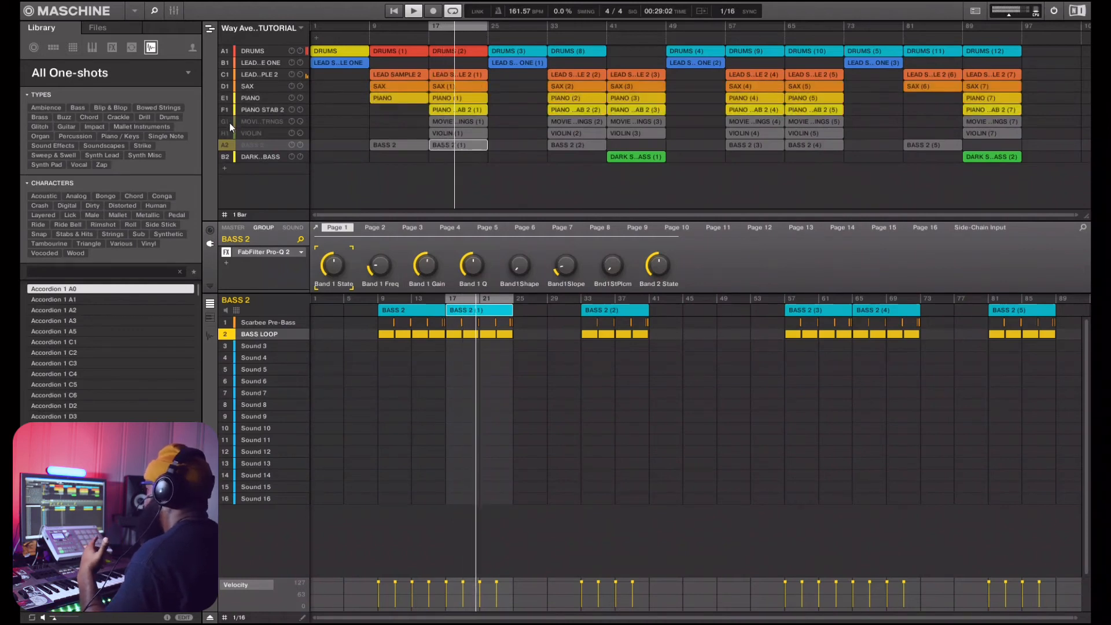
left_click(229, 122)
left_click(230, 133)
left_click(229, 144)
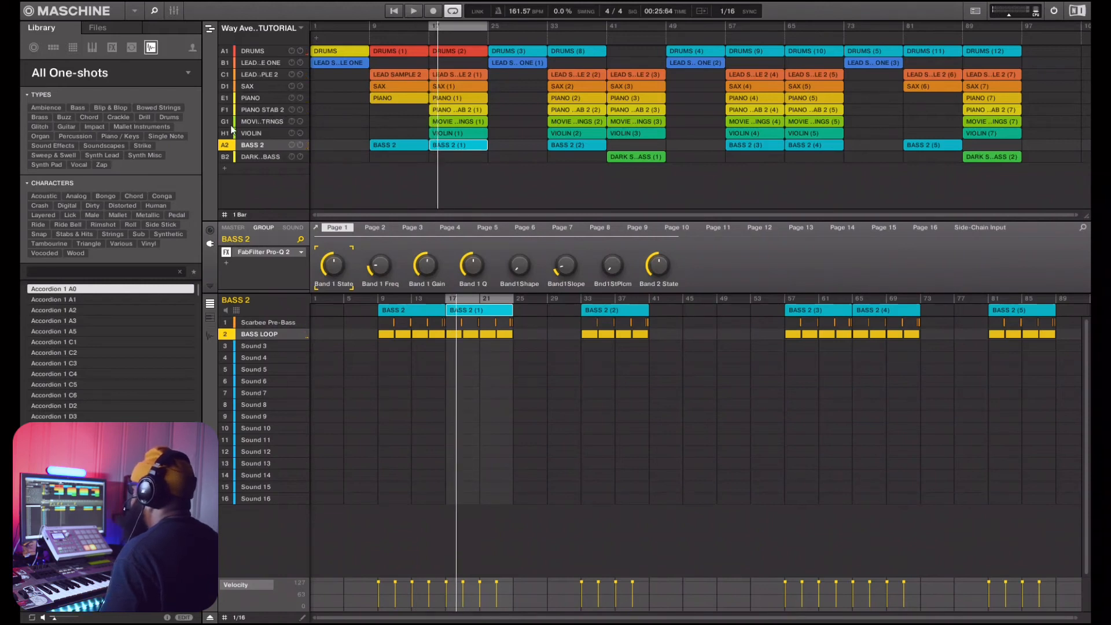
Mute the BASS 2, VIOLIN and MOVIE STRINGS groups.
left_click(230, 140)
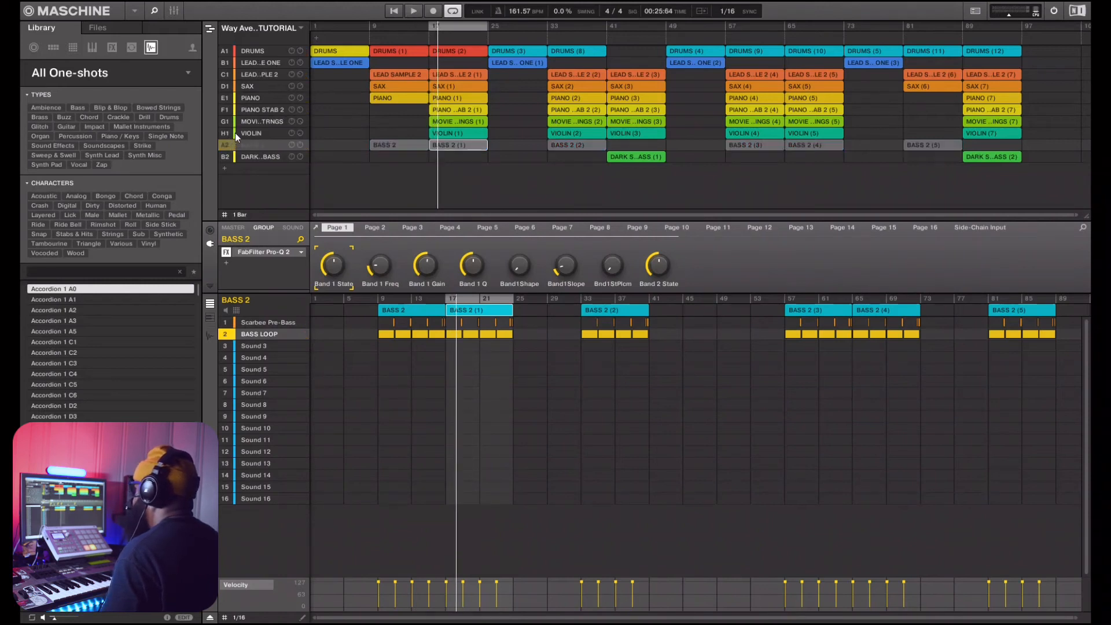
left_click(231, 130)
left_click(231, 122)
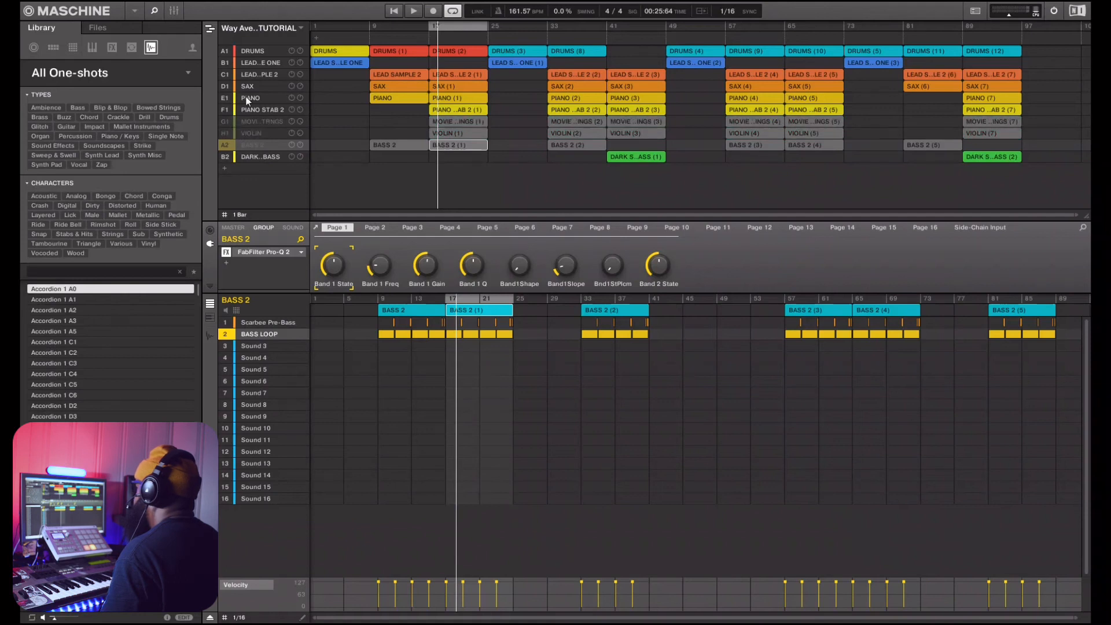
Play the loop from bar 17 and compare the PIANO and PIANO STAB 2 clips there, ending on PIANO.
left_click(439, 95)
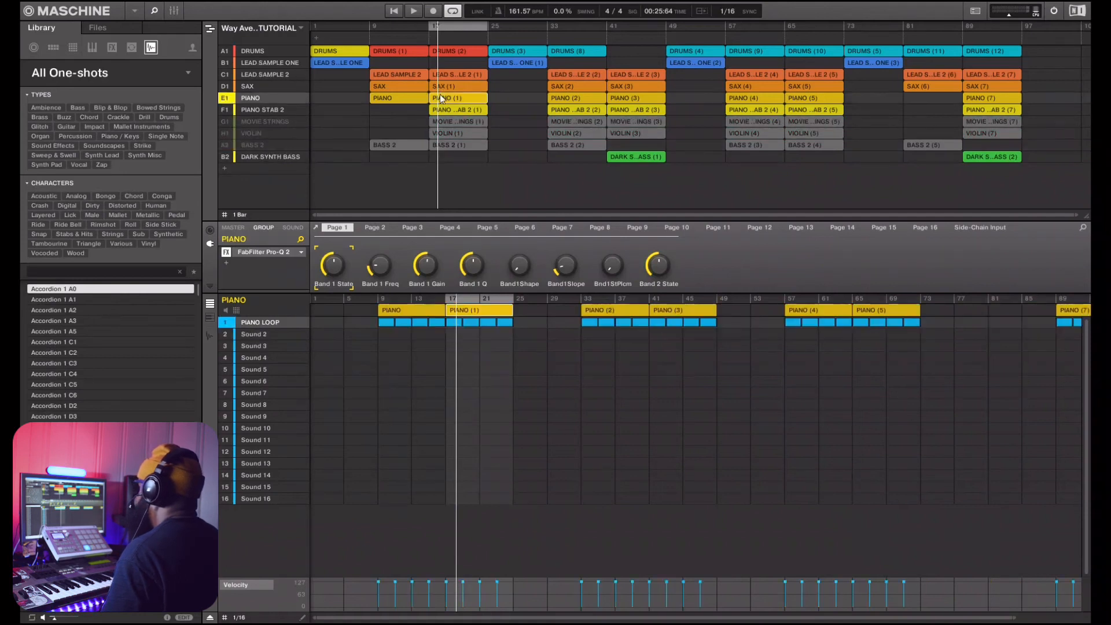
left_click(396, 13)
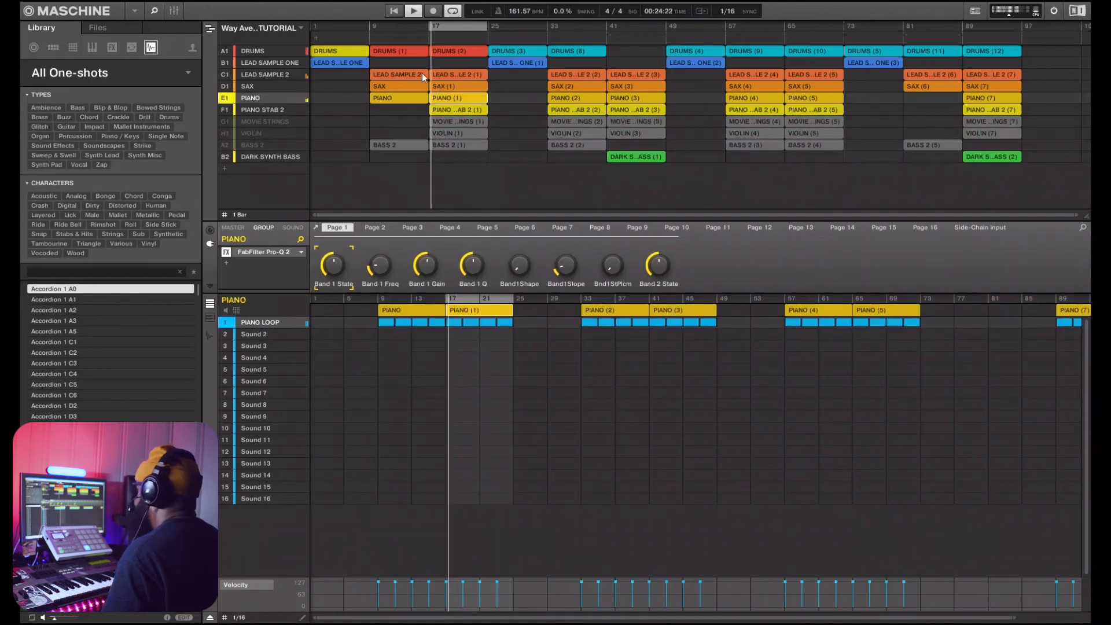
left_click(458, 110)
left_click(458, 99)
left_click(458, 111)
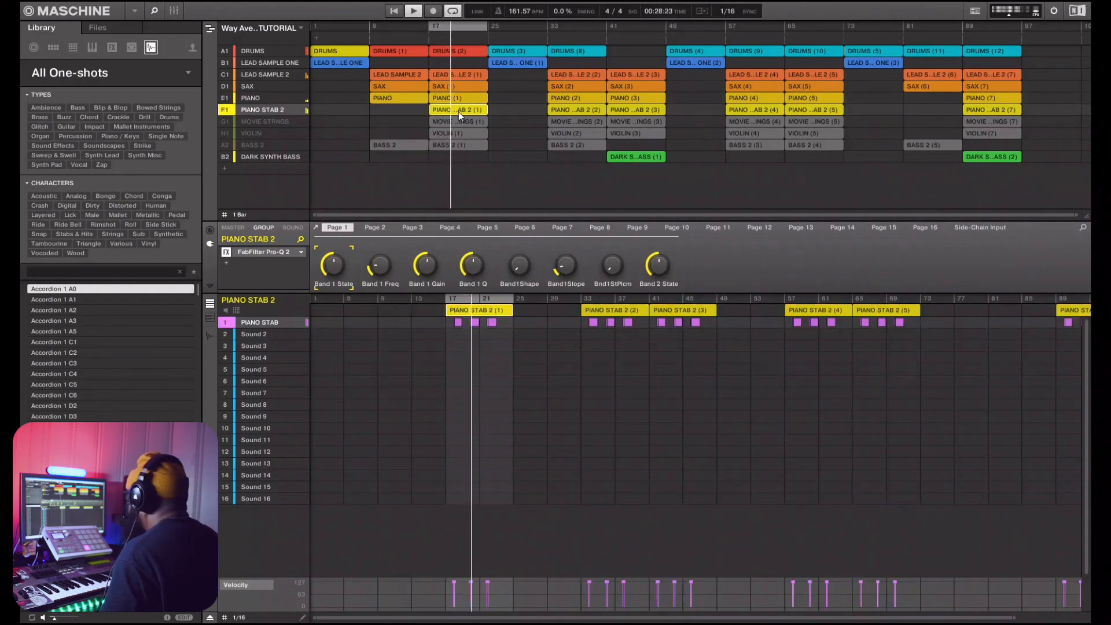
left_click(469, 98)
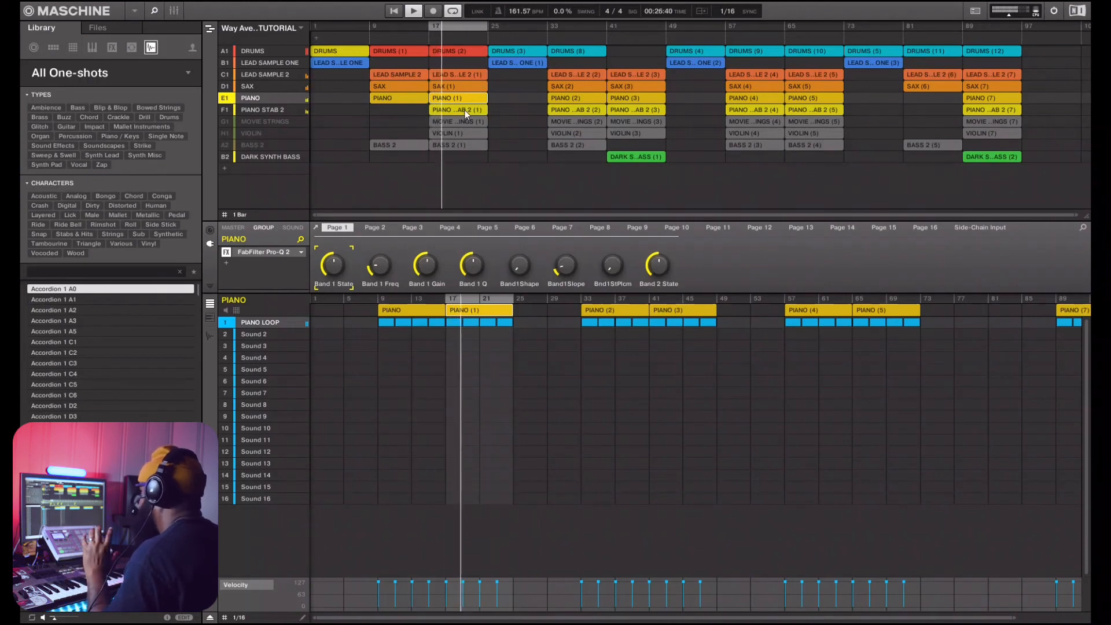
Unmute MOVIE STRINGS, select the group to show its sample waveform, and bring VIOLIN back into the loop.
left_click(228, 123)
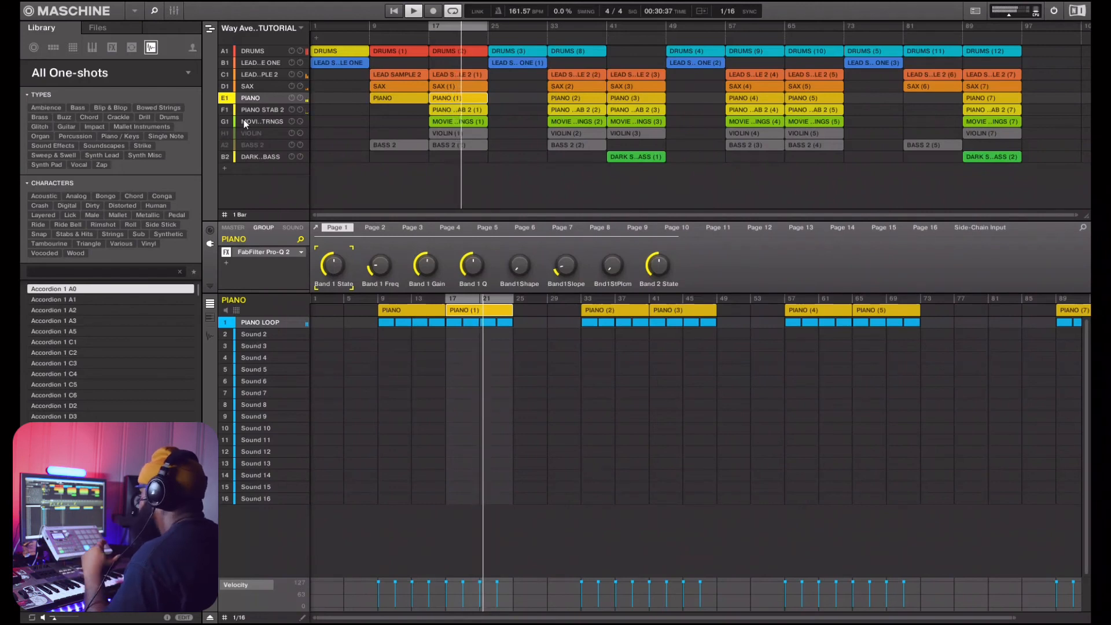
left_click(239, 125)
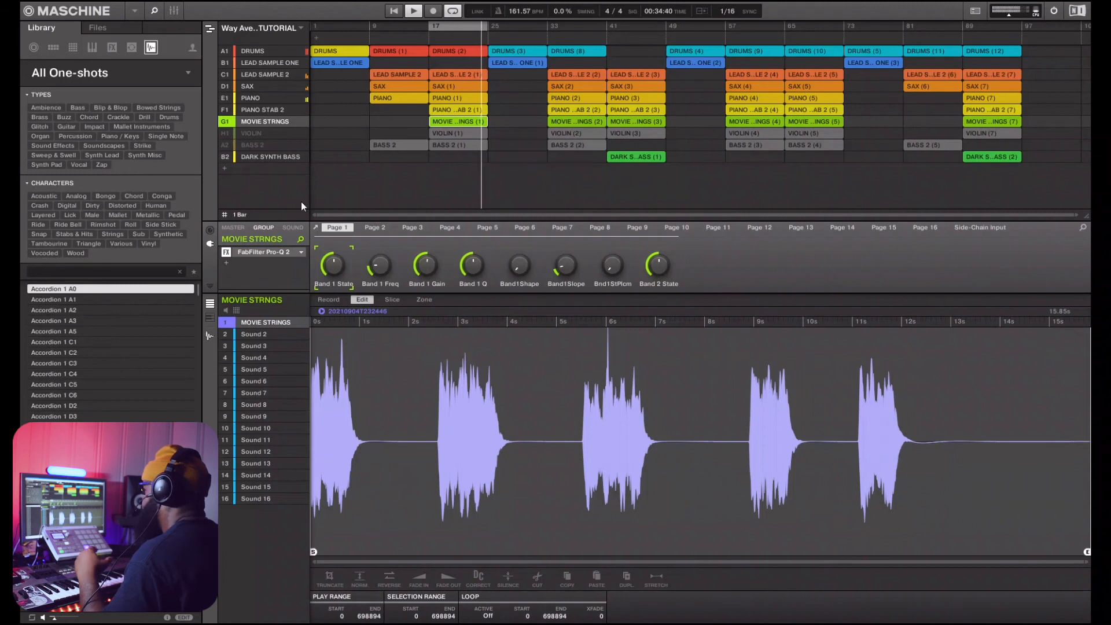
left_click(230, 133)
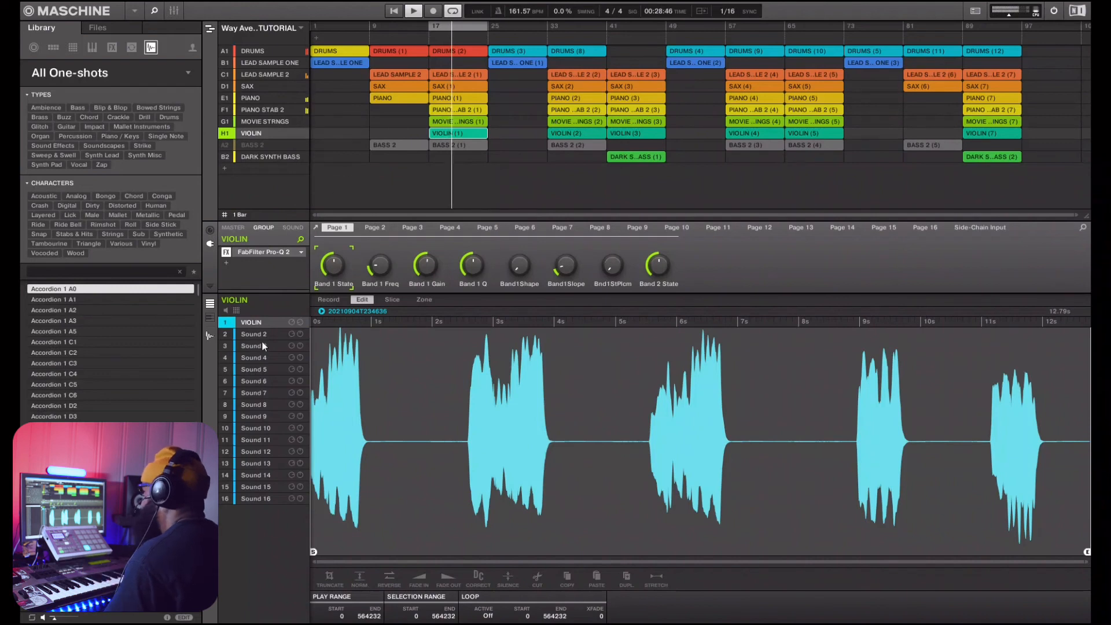
Unmute and select BASS 2, select the VIOLIN clip at bar 17 and stop playback.
left_click(230, 145)
left_click(252, 143)
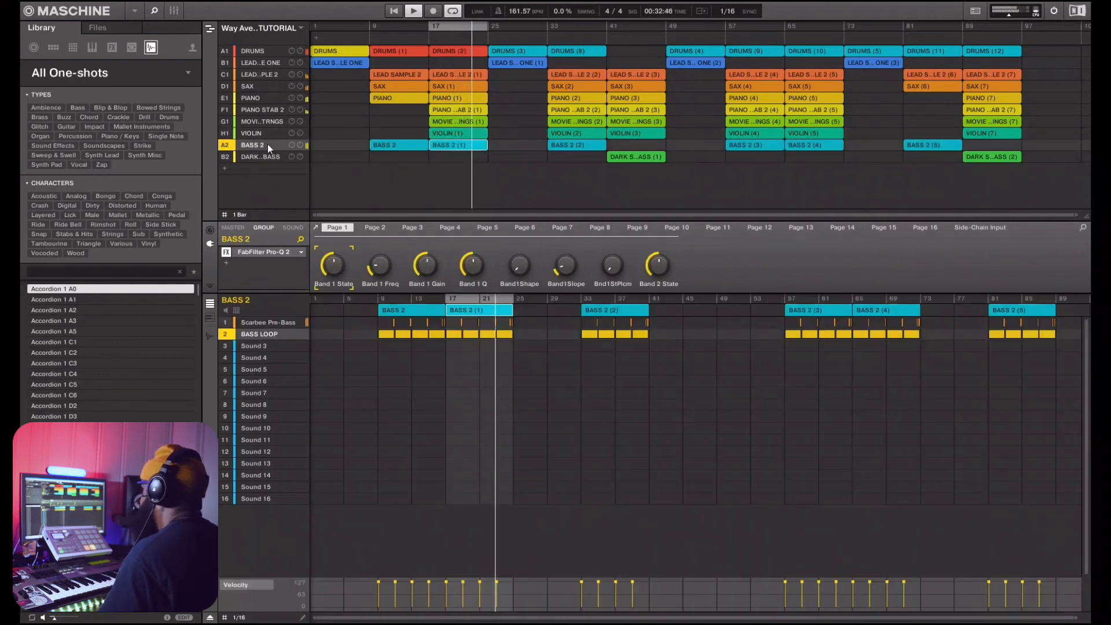
left_click(452, 134)
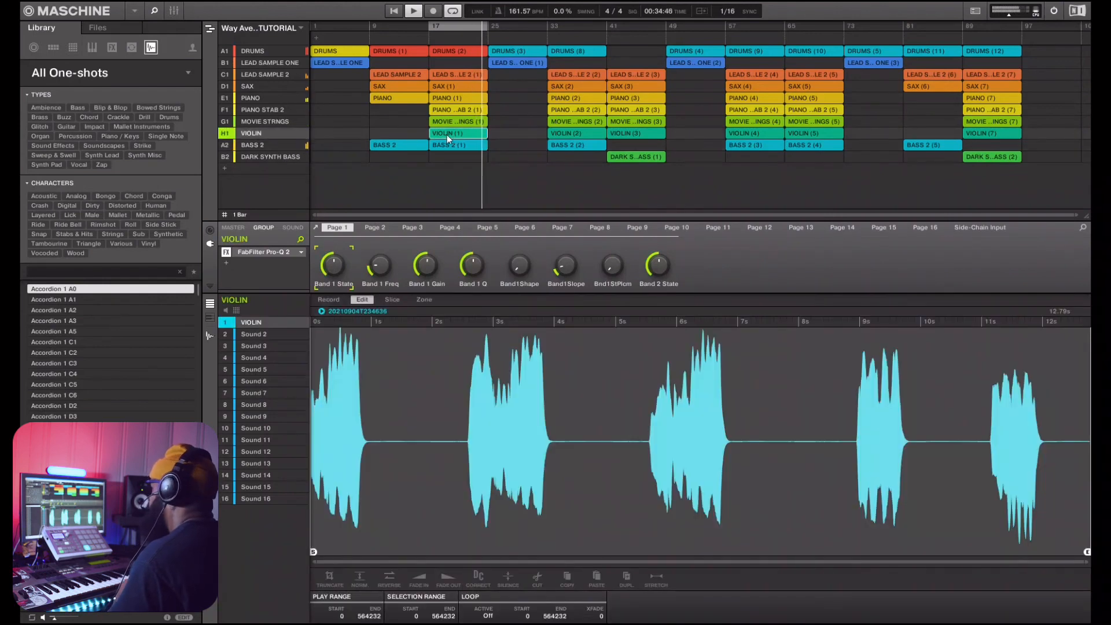
left_click(414, 11)
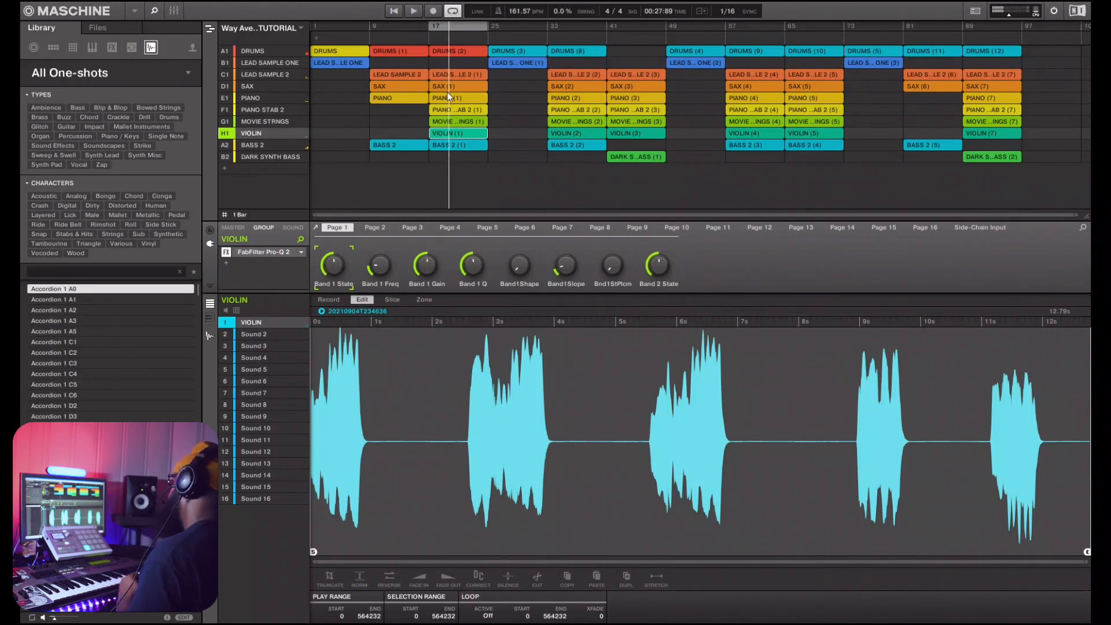